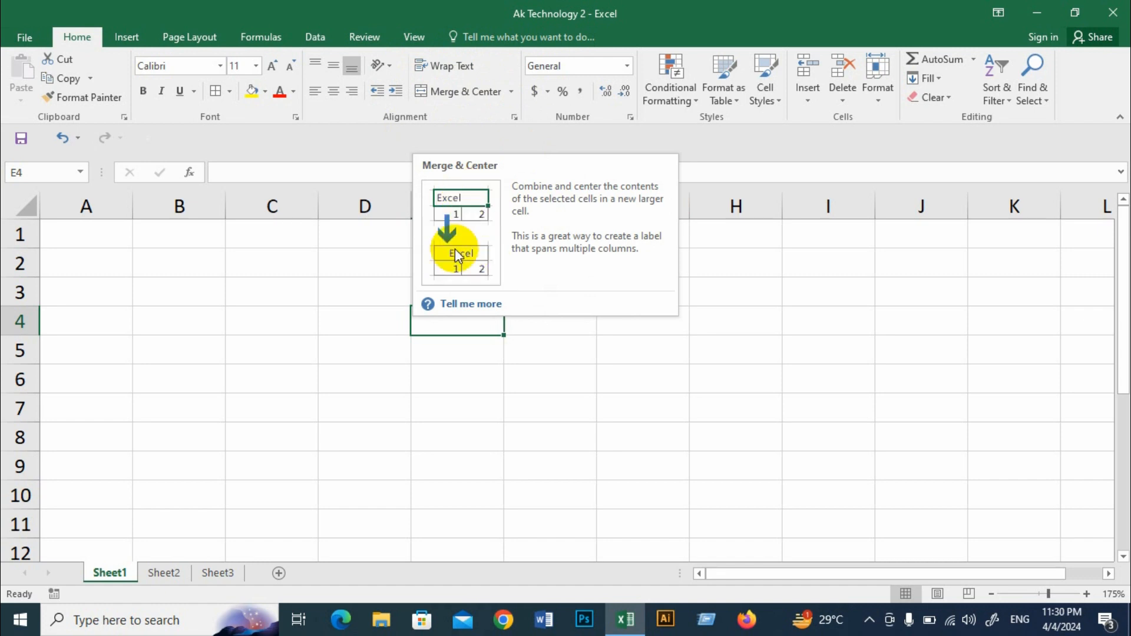
Step: Merge and center cells C2:F5 and enter the text "Ak Technology" in the merged cell
left_click(526, 371)
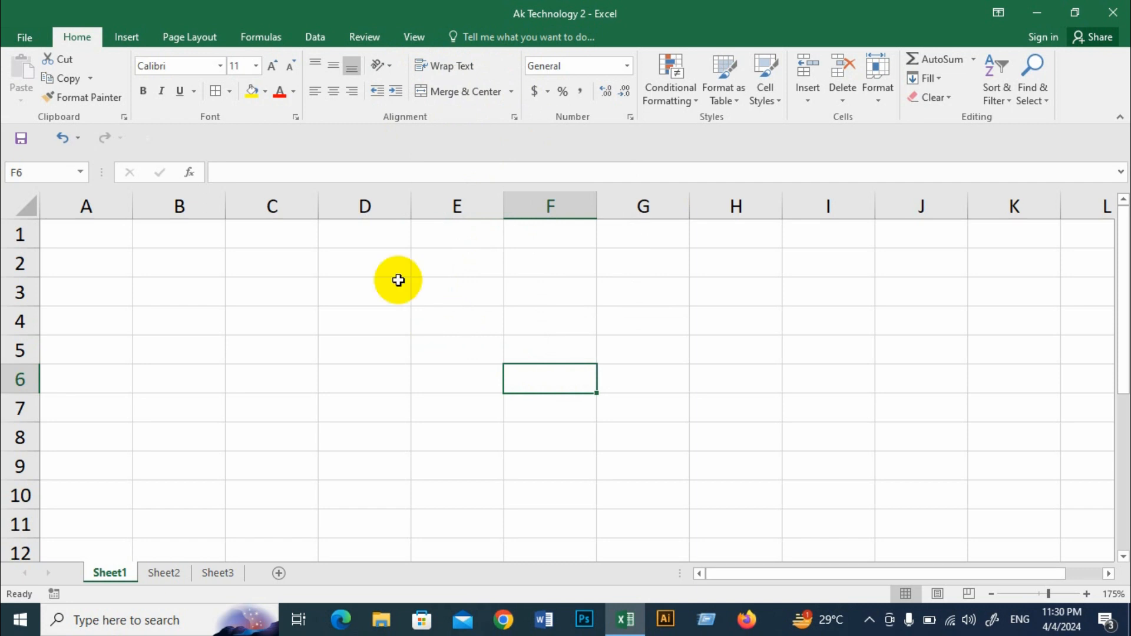
left_click_drag(293, 263, 558, 354)
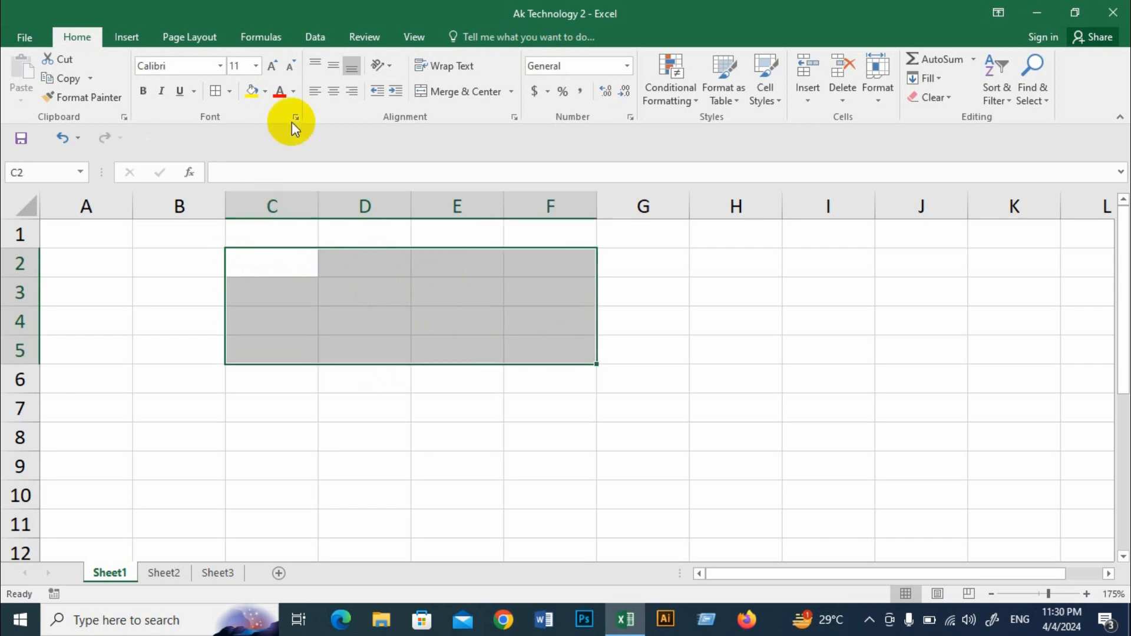
left_click(469, 91)
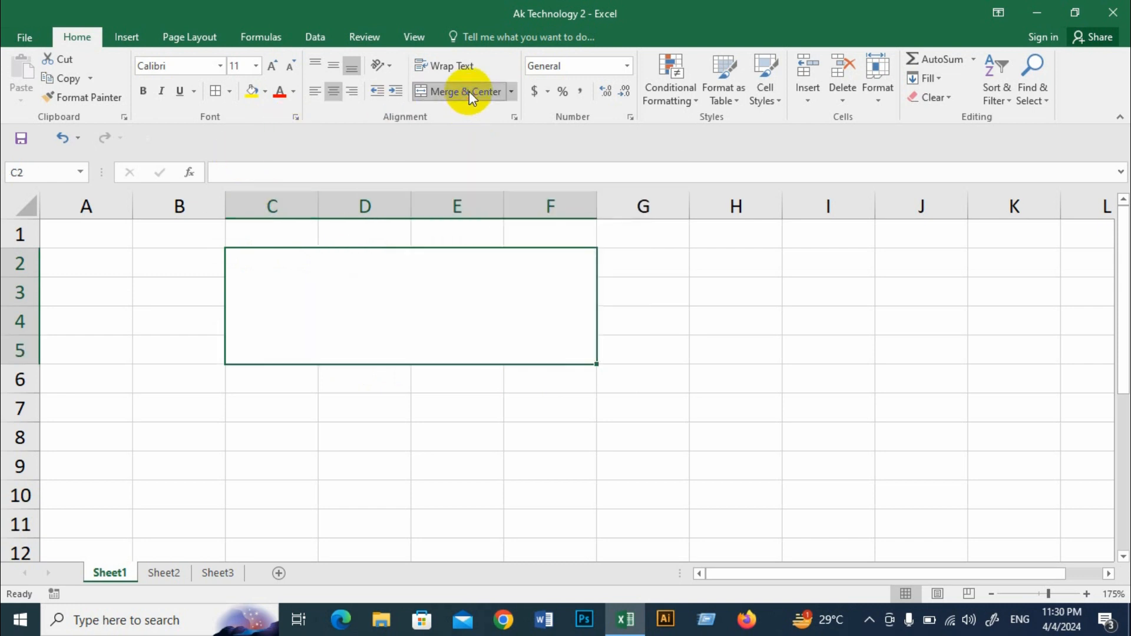
double_click(333, 286)
type("A")
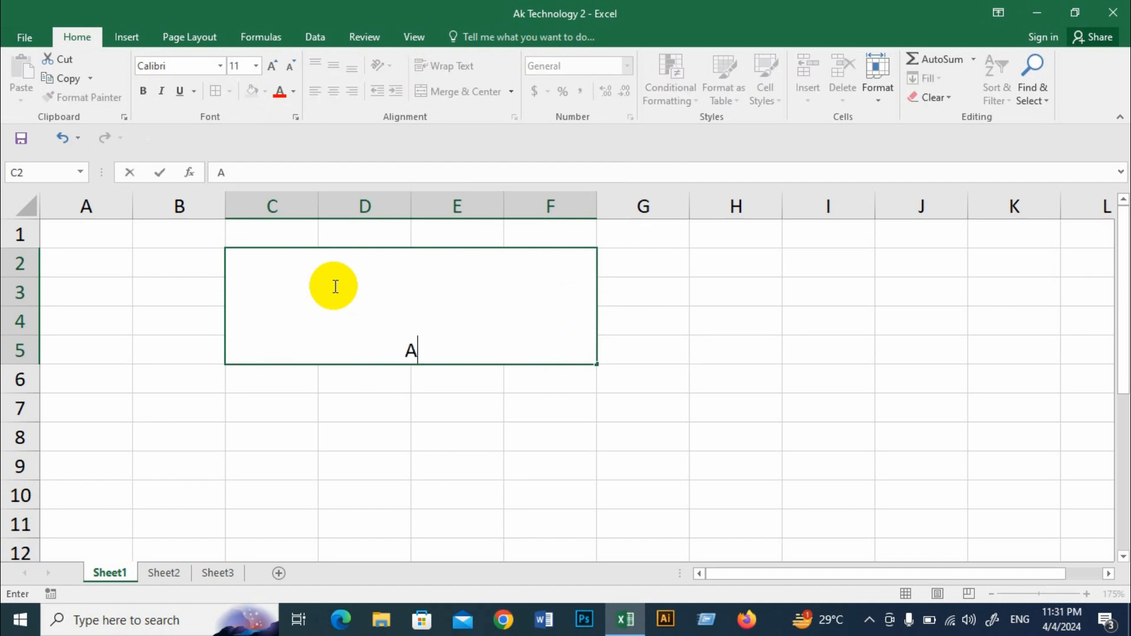
type("k Technology")
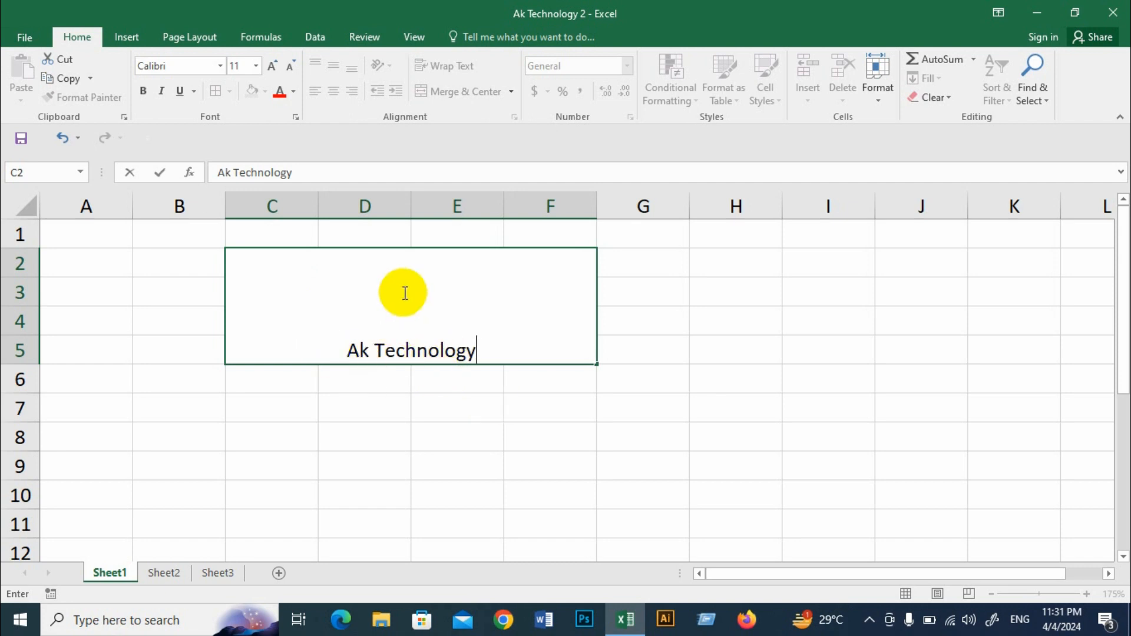
left_click(501, 426)
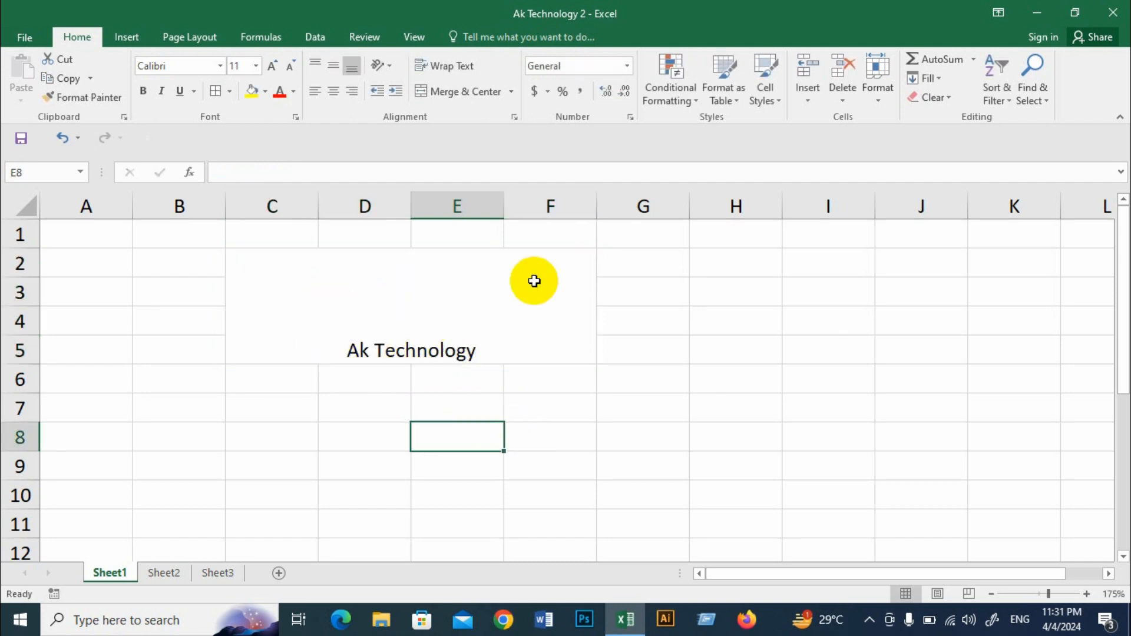
Step: Merge cells C6:F10 without centering and enter "Ak Technology" in the merged cell
left_click(512, 91)
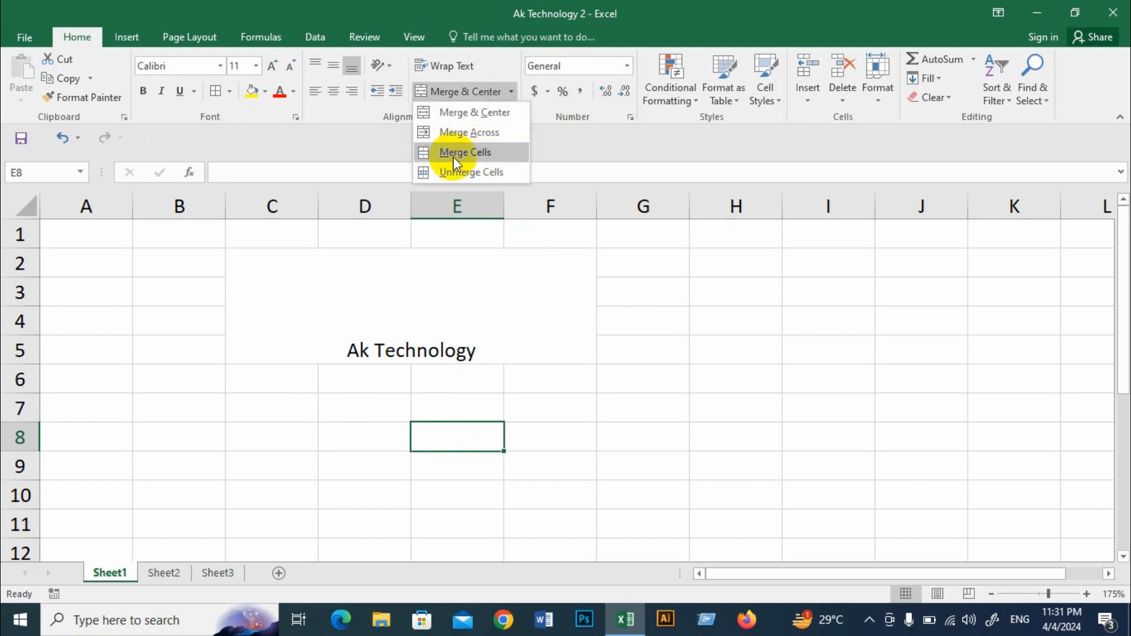
left_click(549, 433)
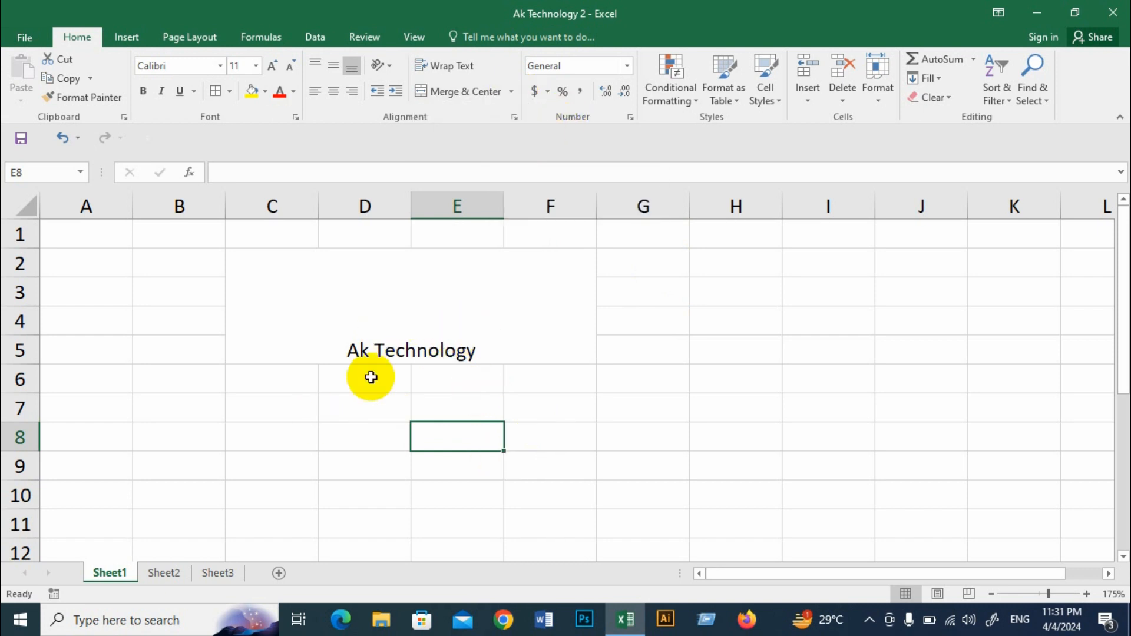
left_click(332, 429)
left_click_drag(262, 380, 533, 483)
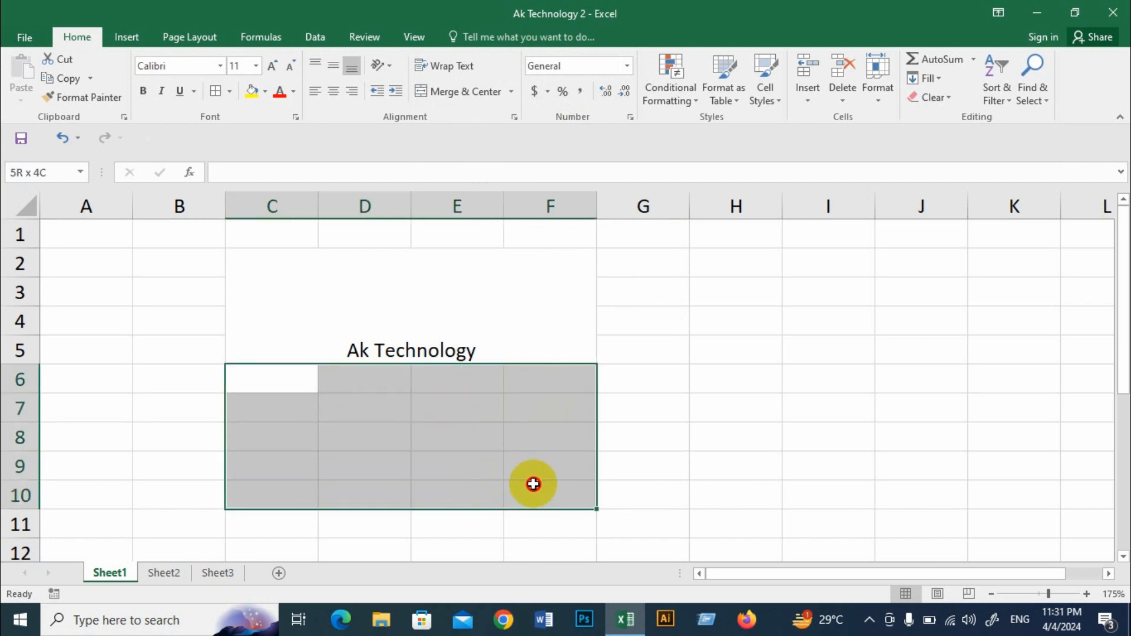
left_click(512, 92)
left_click(483, 153)
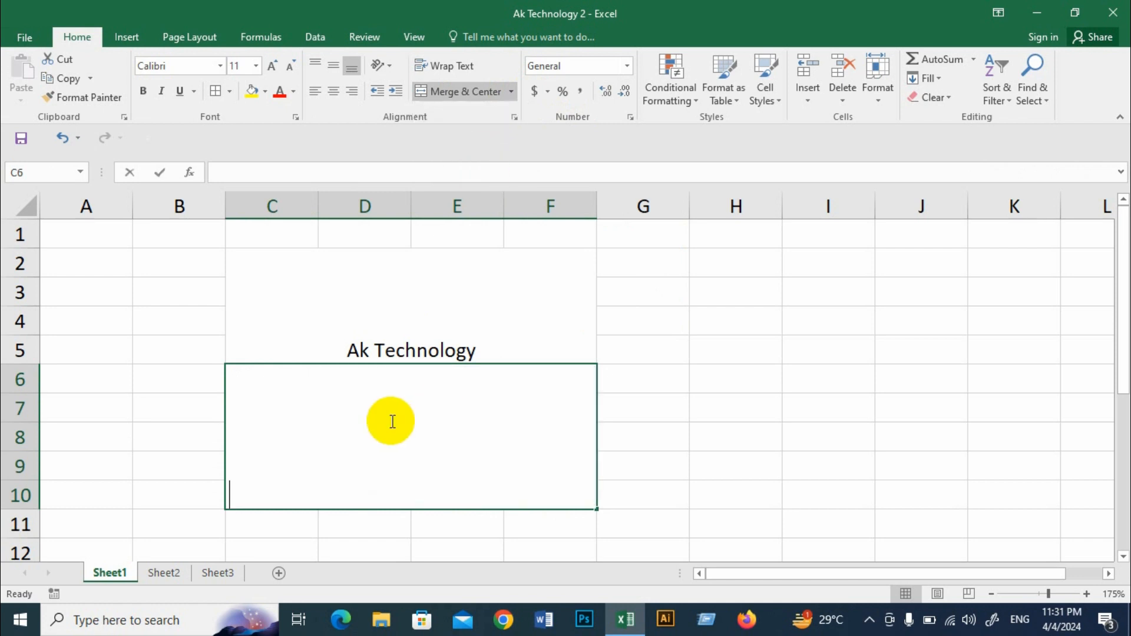
type("Ak")
key("Tab")
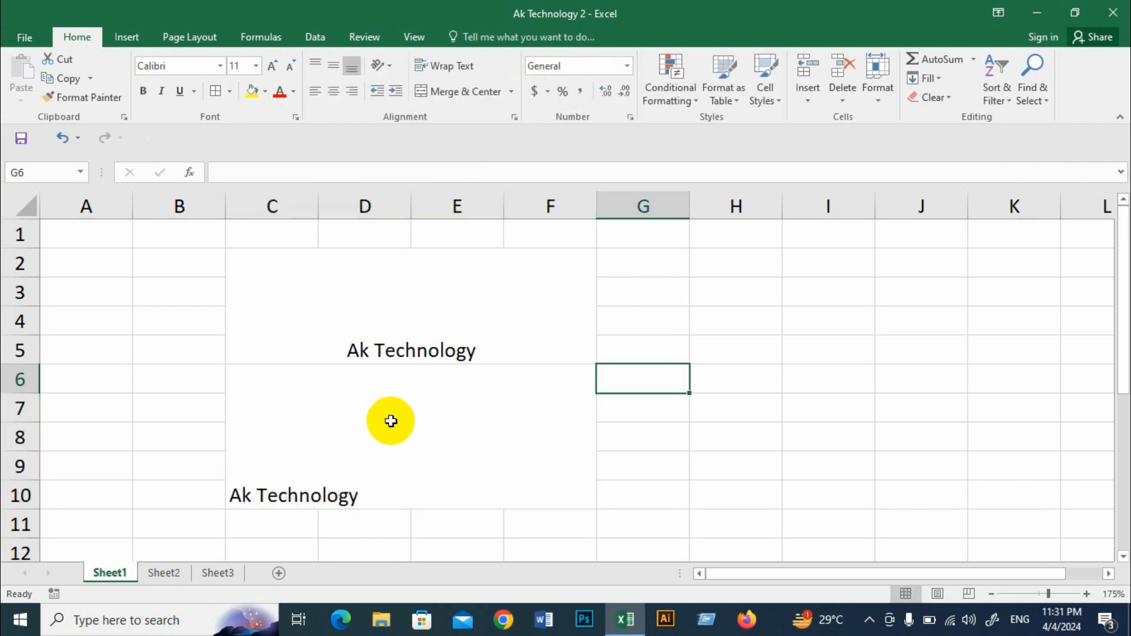
Step: Unmerge the lower "Ak Technology" block so that C6:F10 is split back into individual cells
left_click(383, 493)
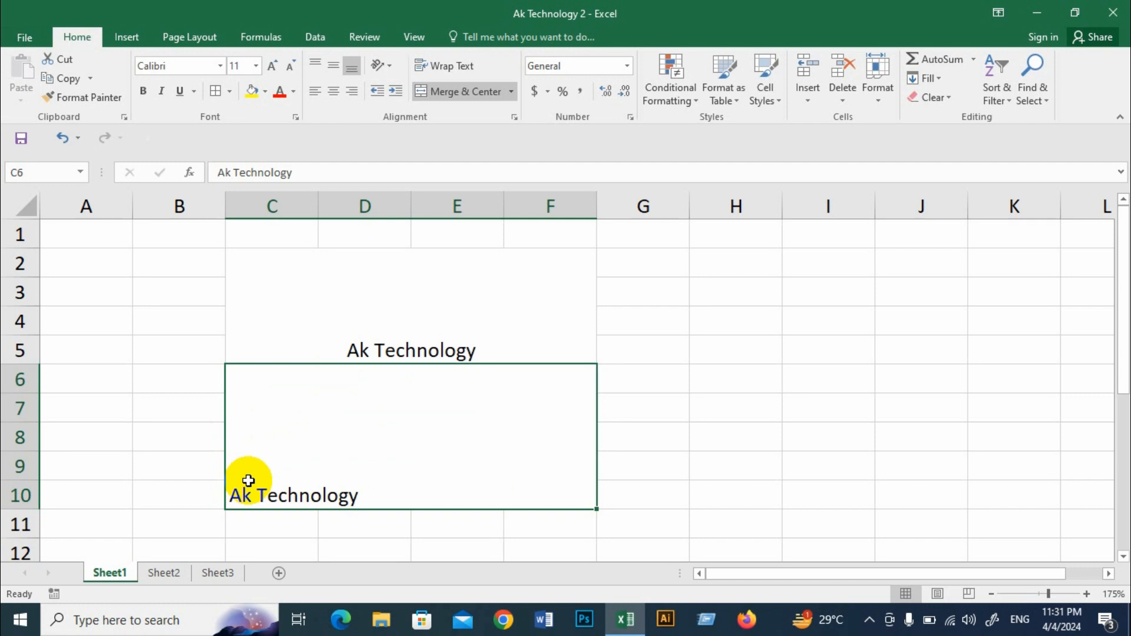
left_click(368, 303)
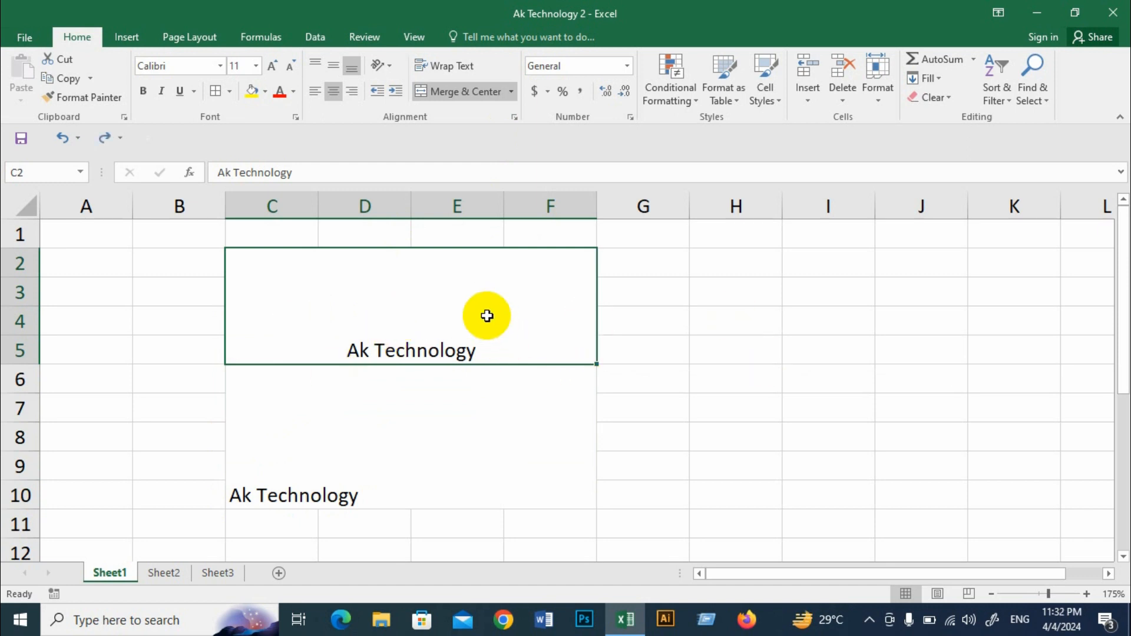
left_click(397, 428)
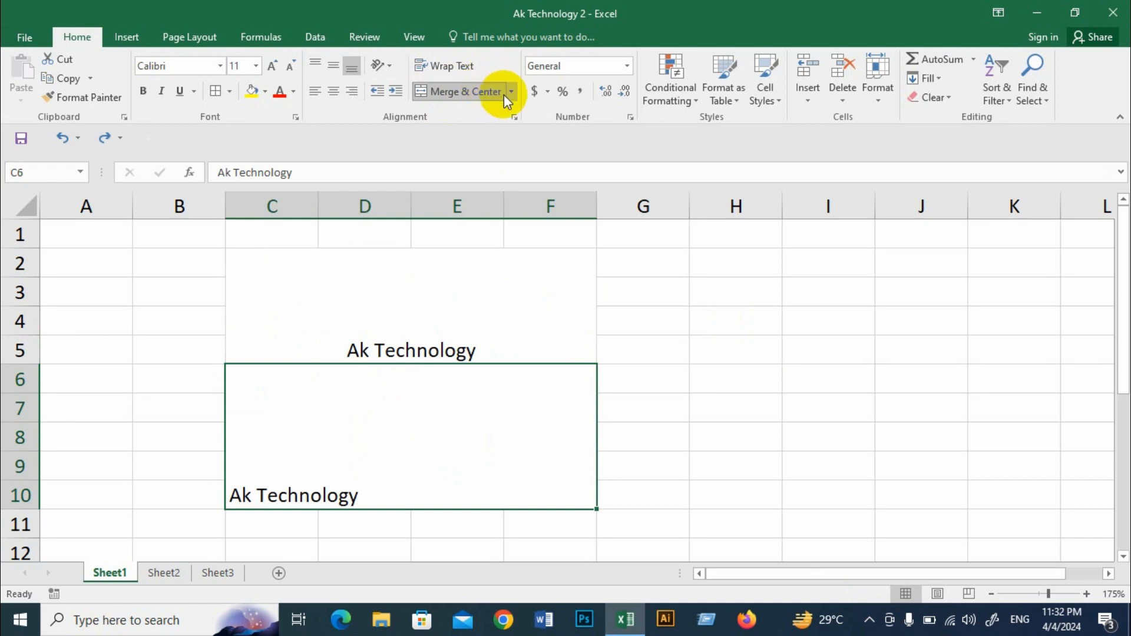
left_click(464, 91)
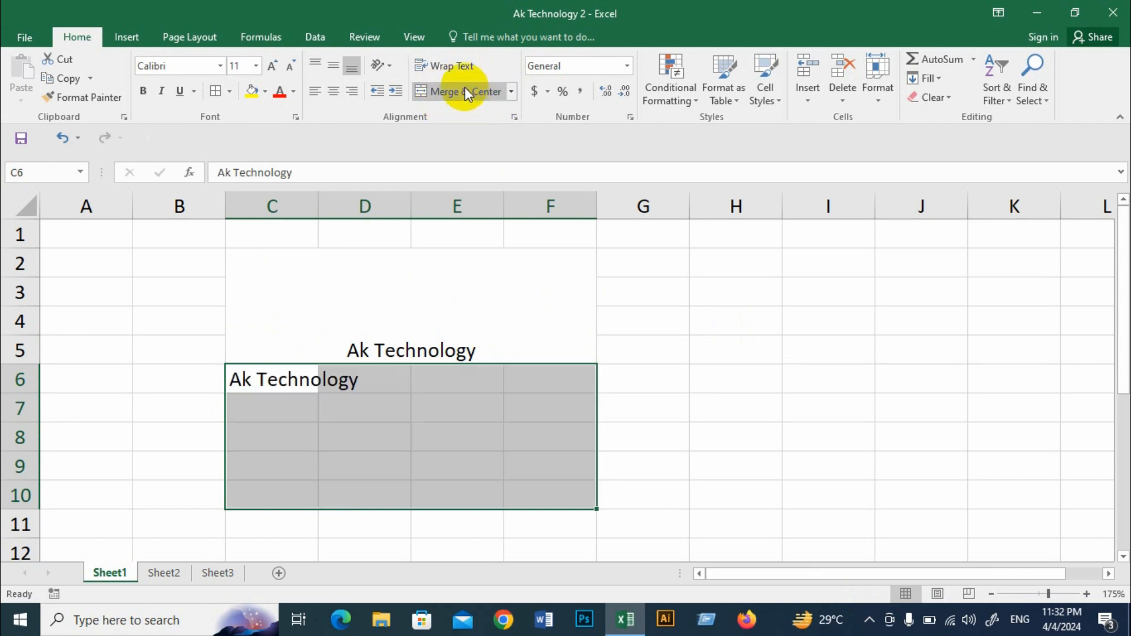
left_click(359, 435)
left_click(273, 381)
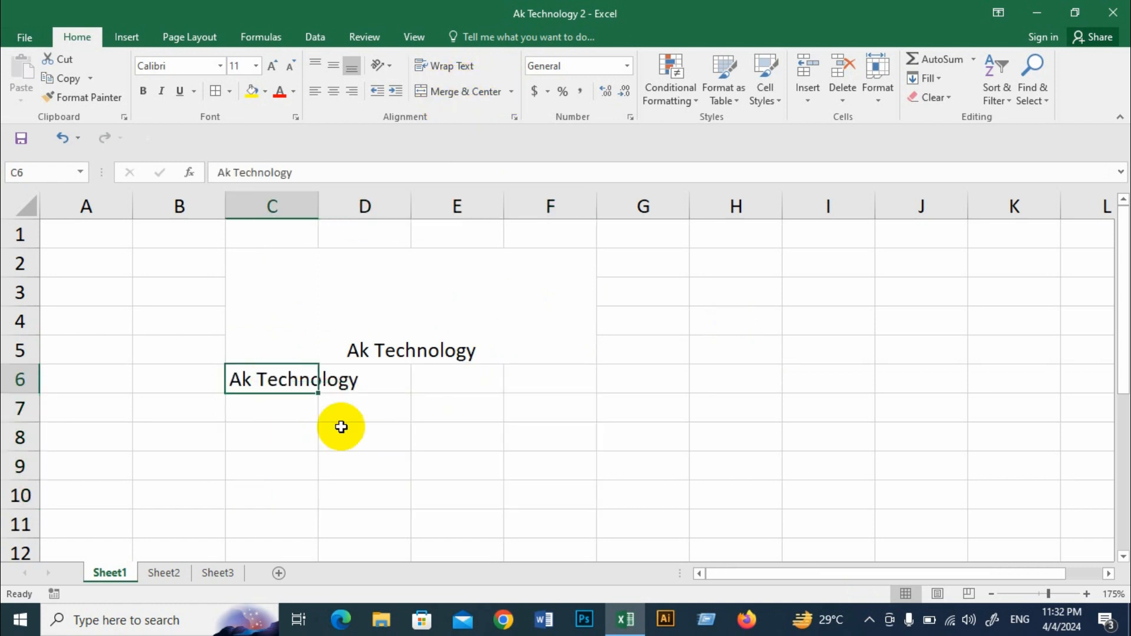
left_click(340, 415)
Step: Unmerge the upper "Ak Technology" block, C2:F5, and check the separated cells
left_click(397, 298)
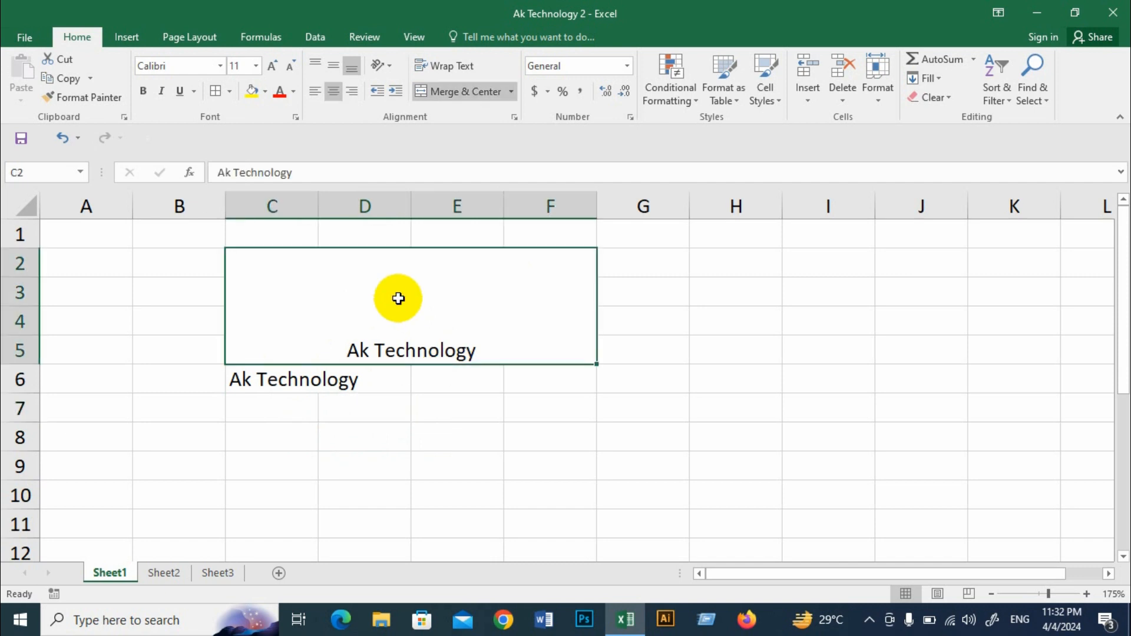
left_click(512, 92)
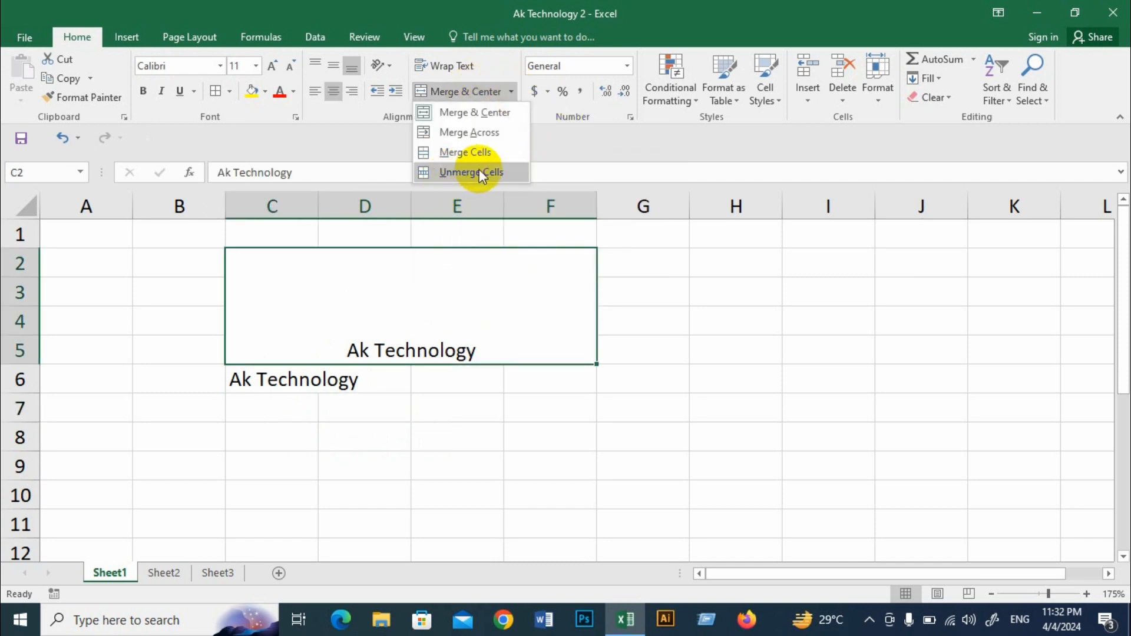
left_click(452, 171)
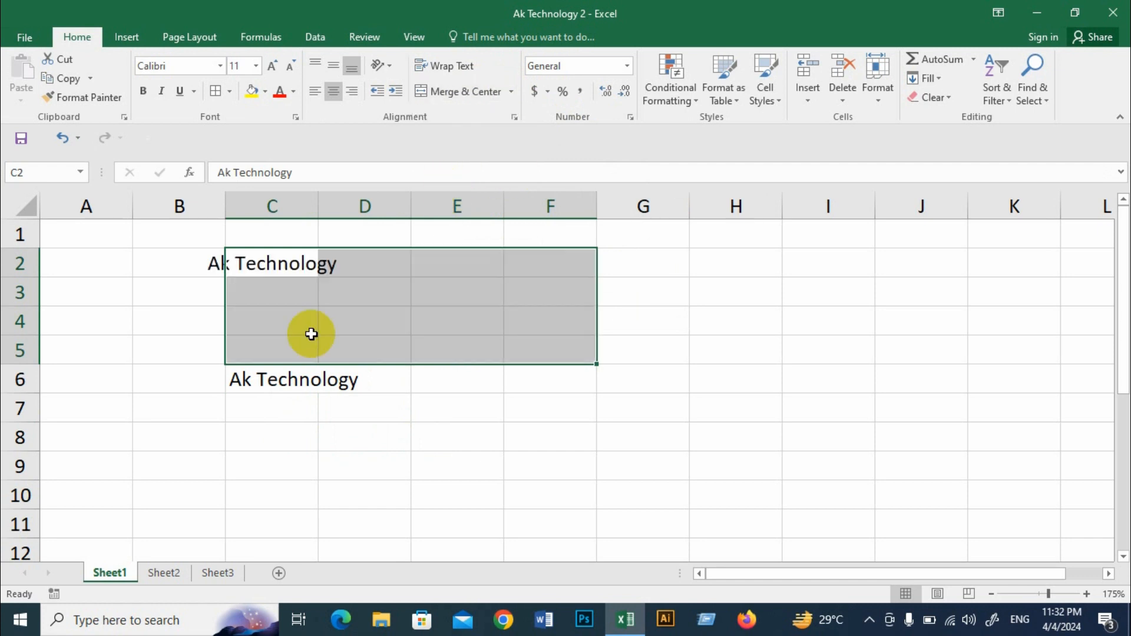
left_click(422, 300)
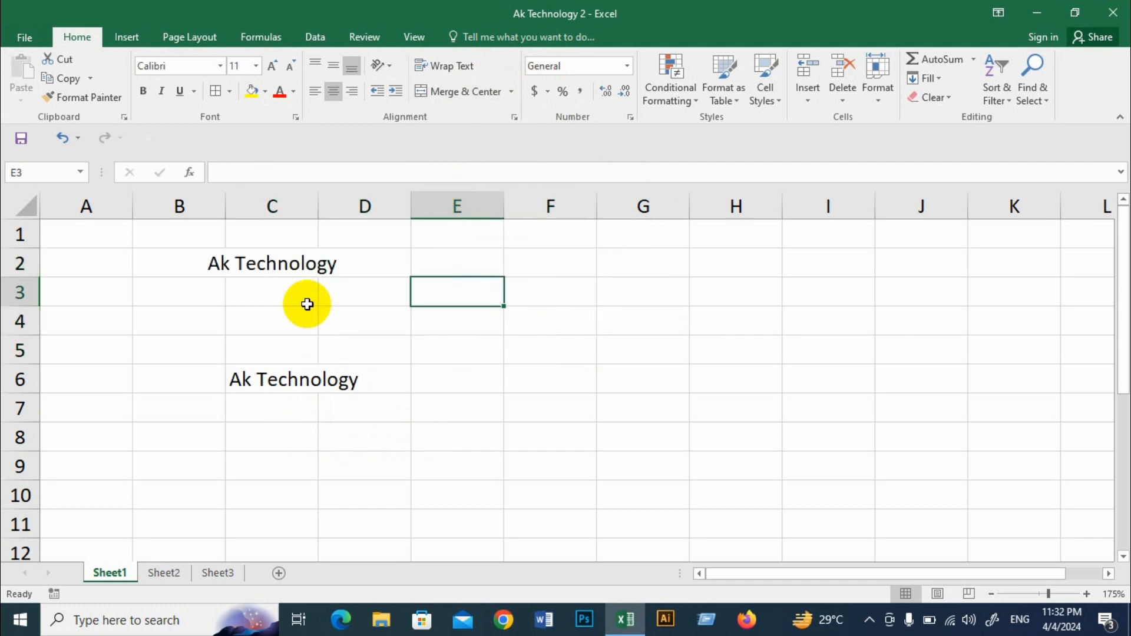
left_click(341, 291)
left_click(452, 289)
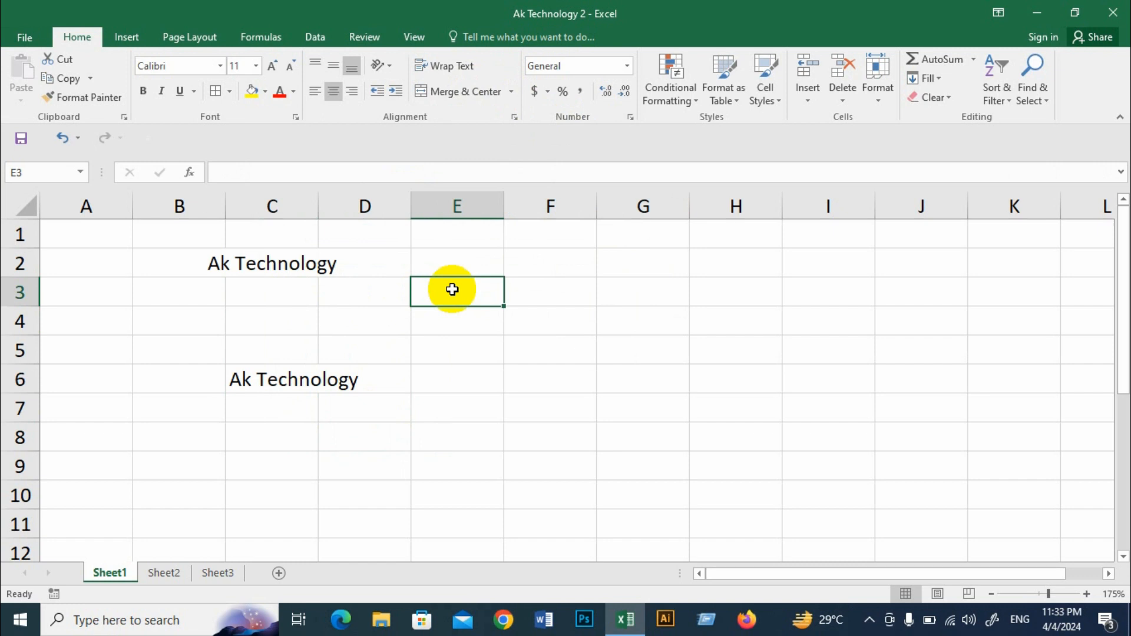
left_click(415, 356)
left_click(454, 313)
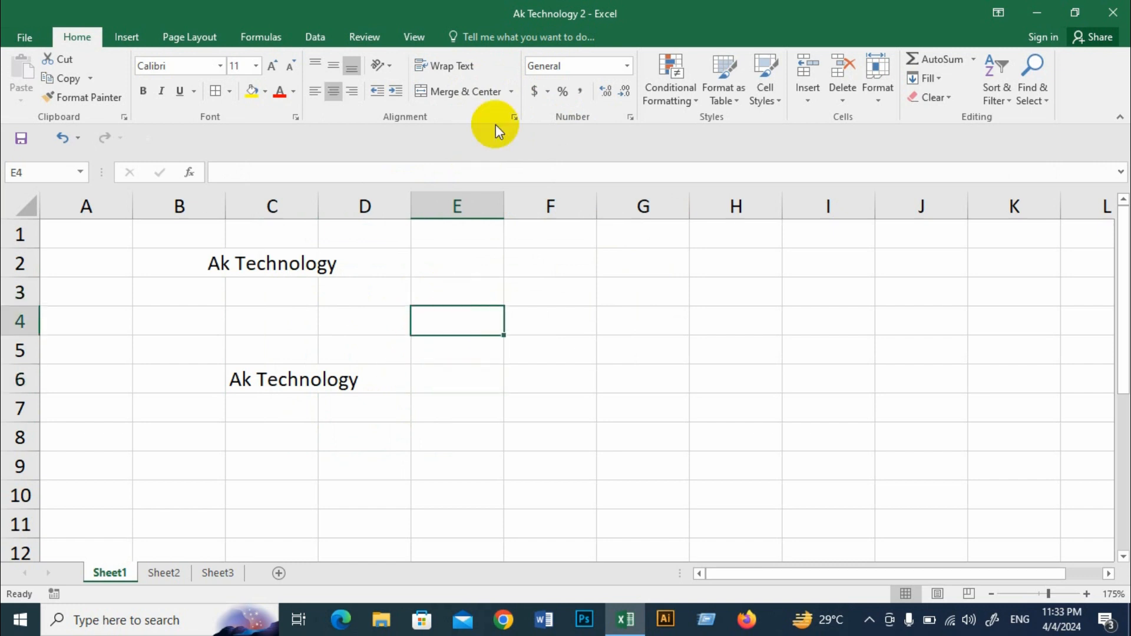
Step: Apply All Borders to the cell range E2:I6
left_click(513, 91)
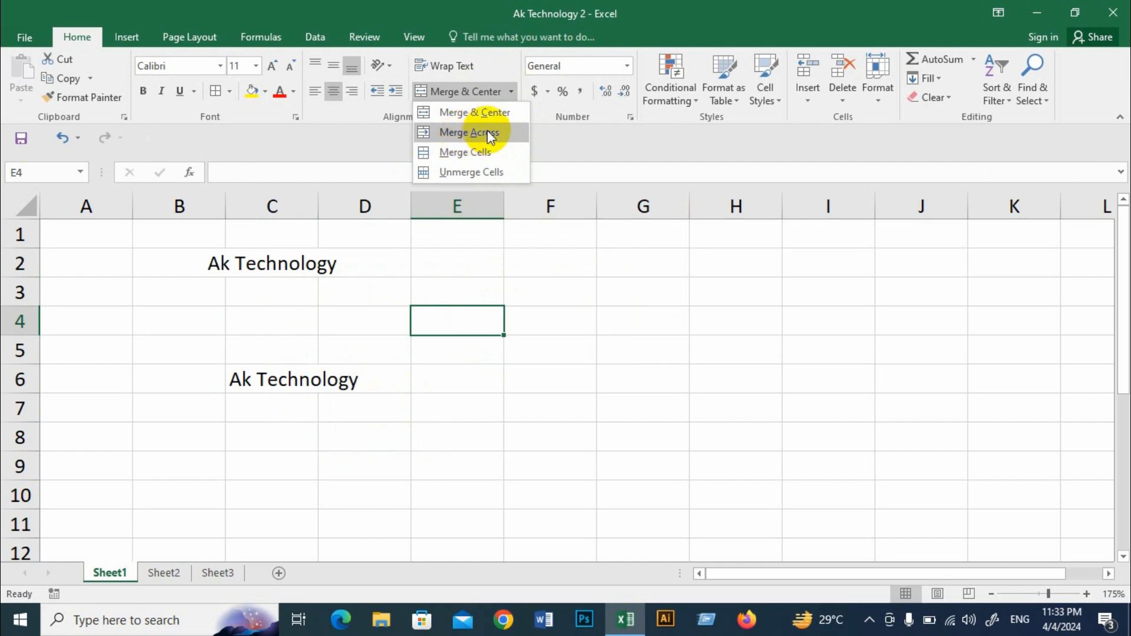
left_click(533, 380)
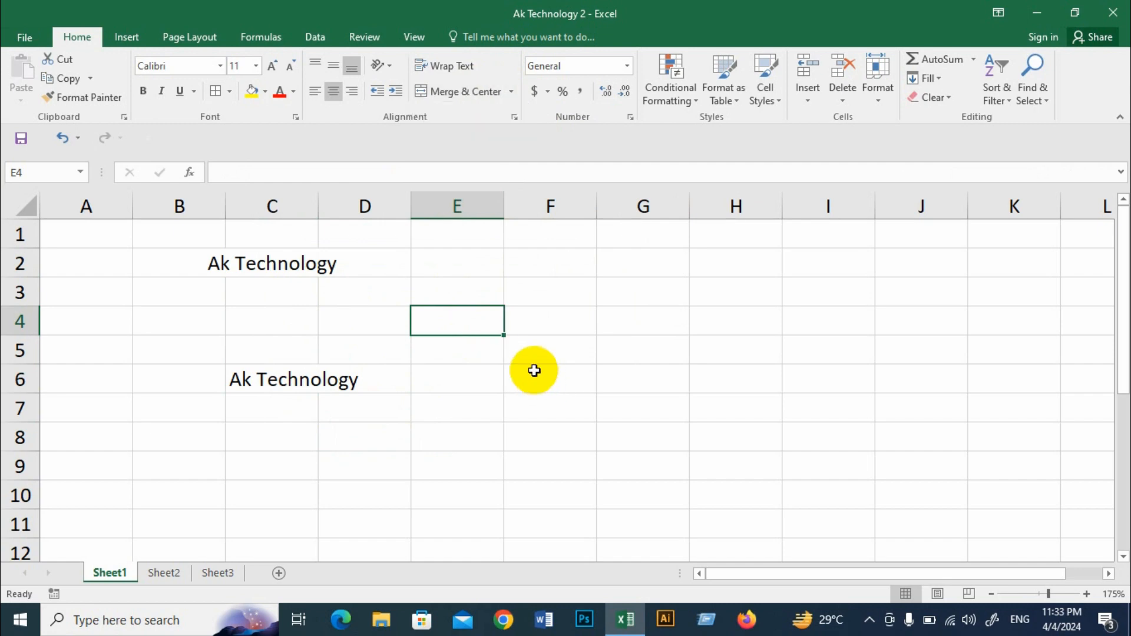
left_click(526, 356)
left_click_drag(462, 252, 831, 374)
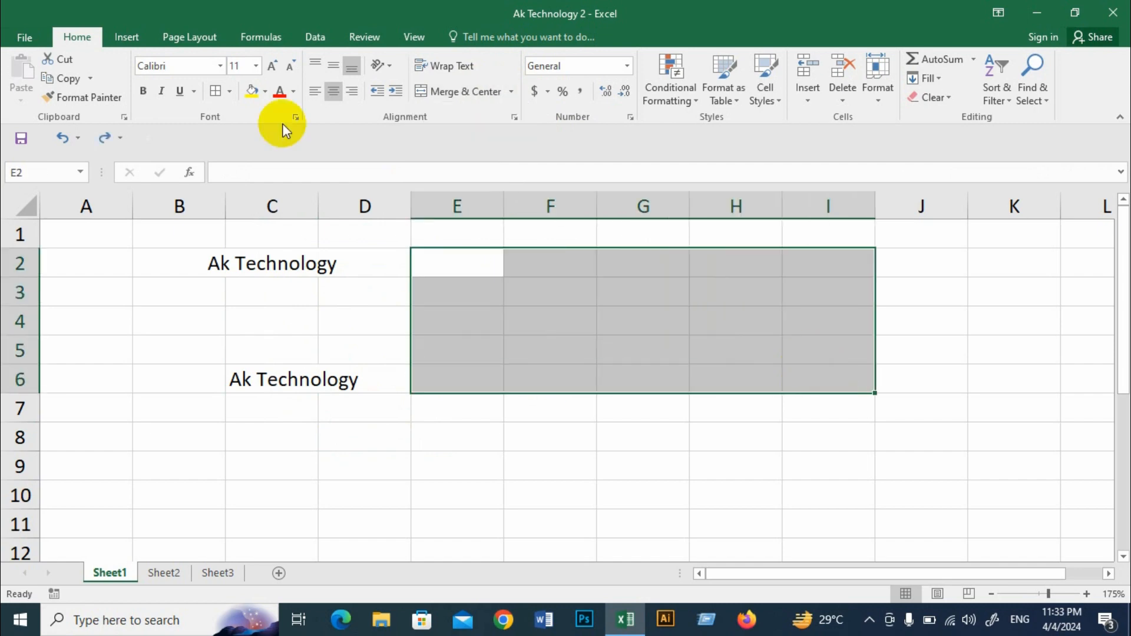
left_click(230, 94)
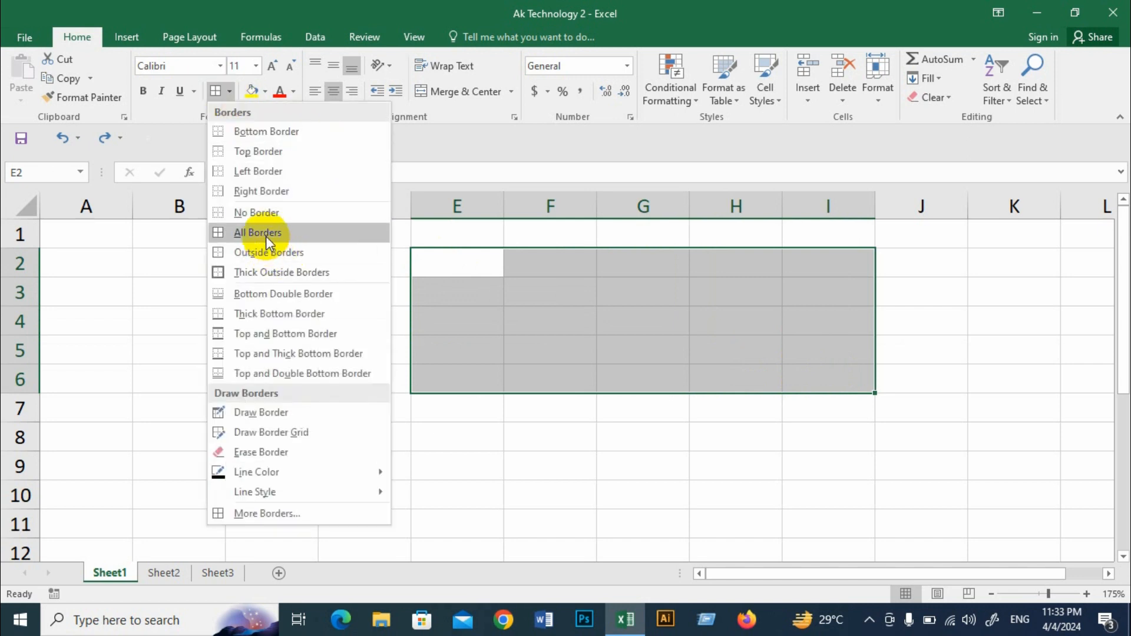
left_click(266, 233)
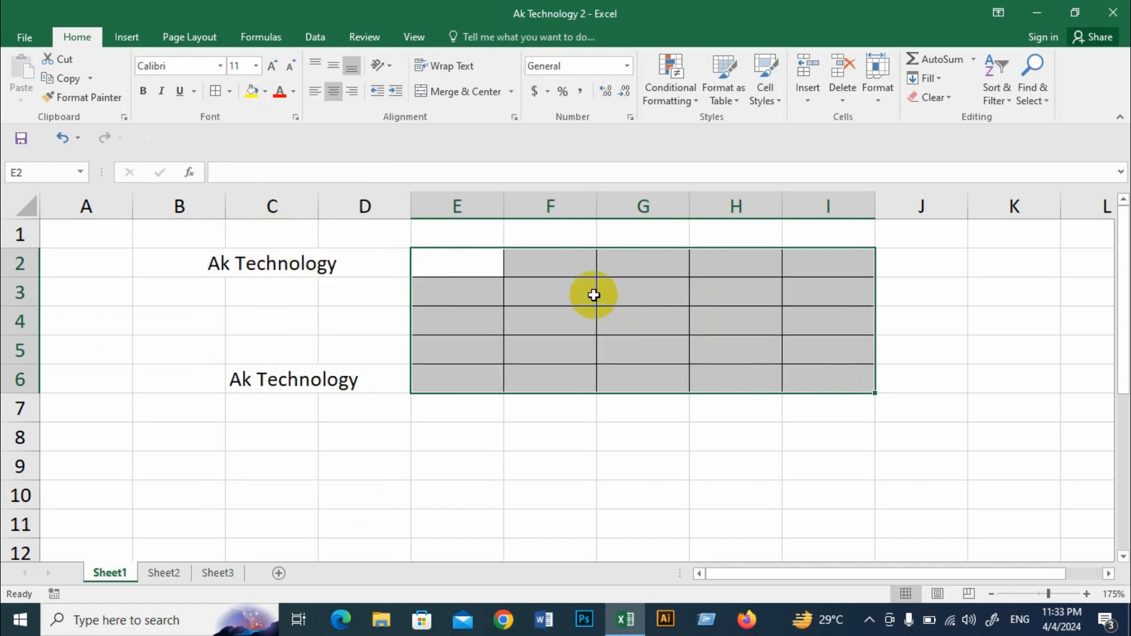
Step: Merge E2:I6 across so that each row becomes its own merged cell, and check every row
left_click(512, 92)
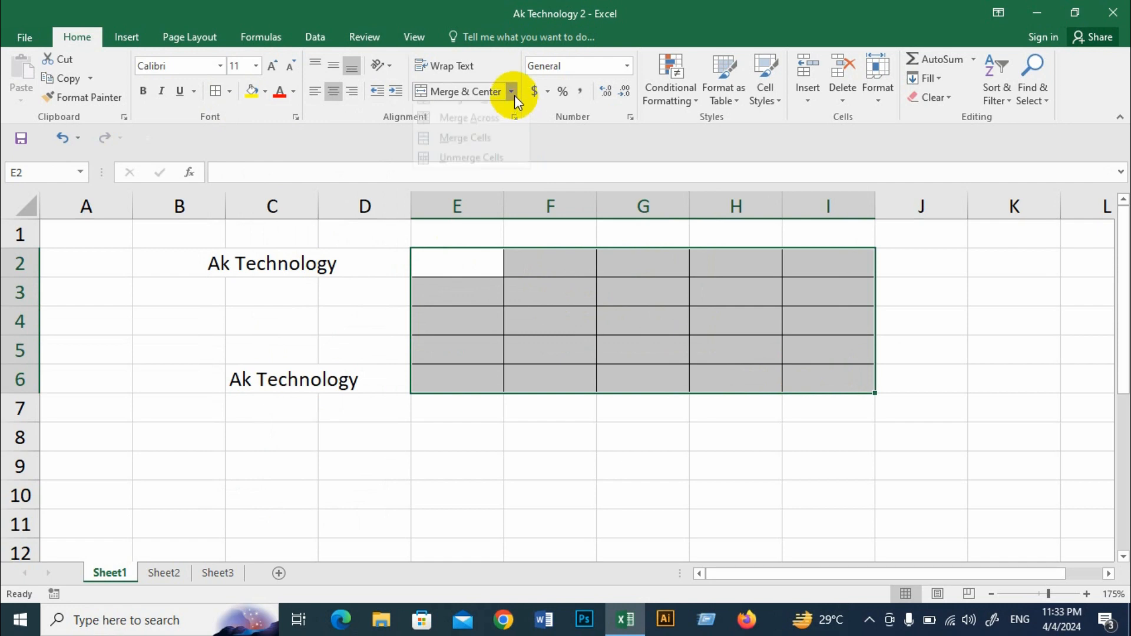
left_click(476, 134)
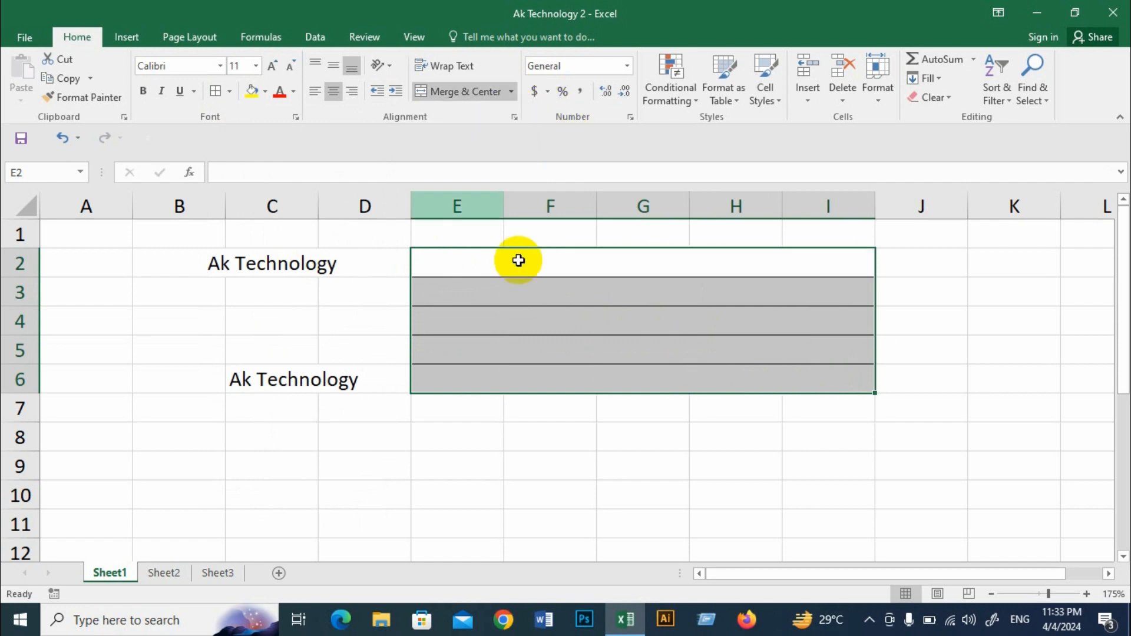
left_click(564, 295)
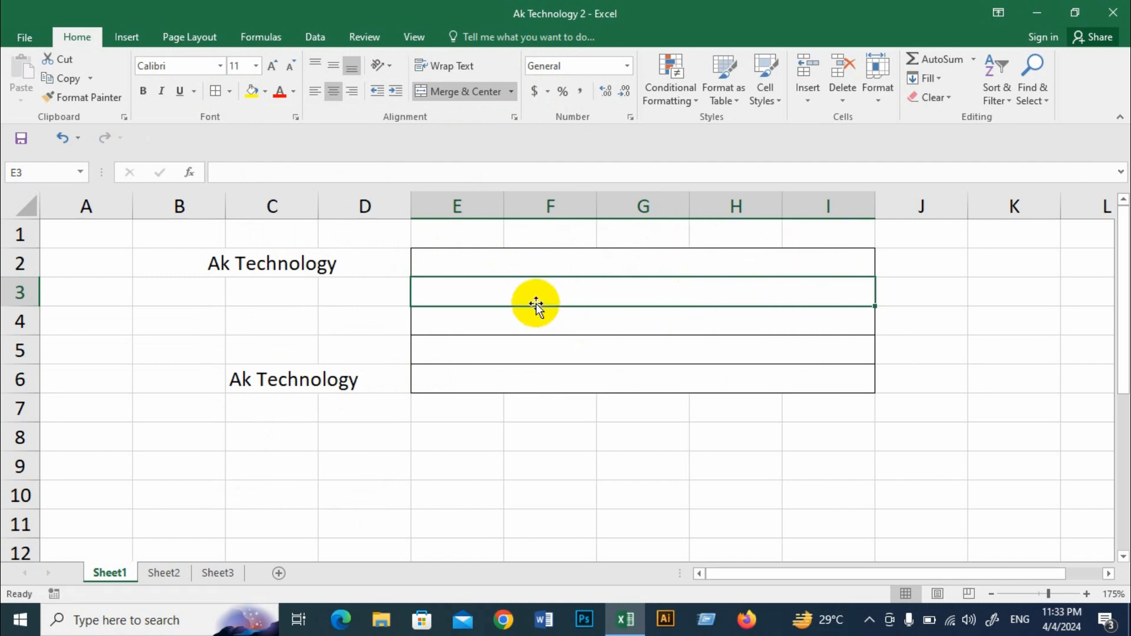
left_click(523, 329)
left_click(535, 352)
left_click(541, 380)
left_click(543, 348)
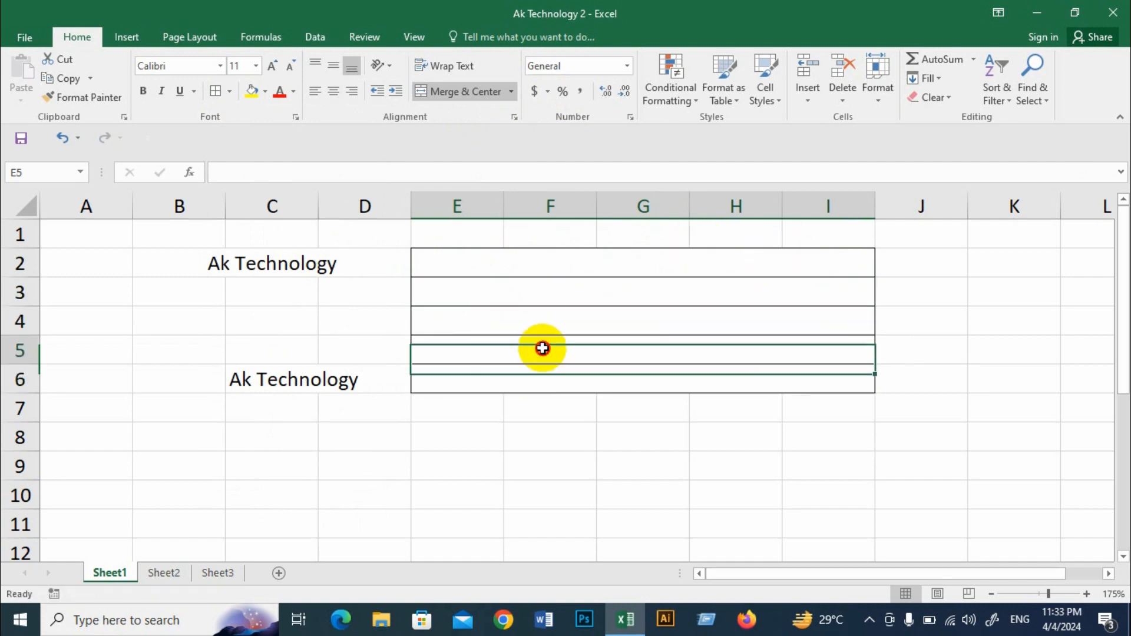
left_click(543, 320)
left_click(542, 293)
left_click(539, 263)
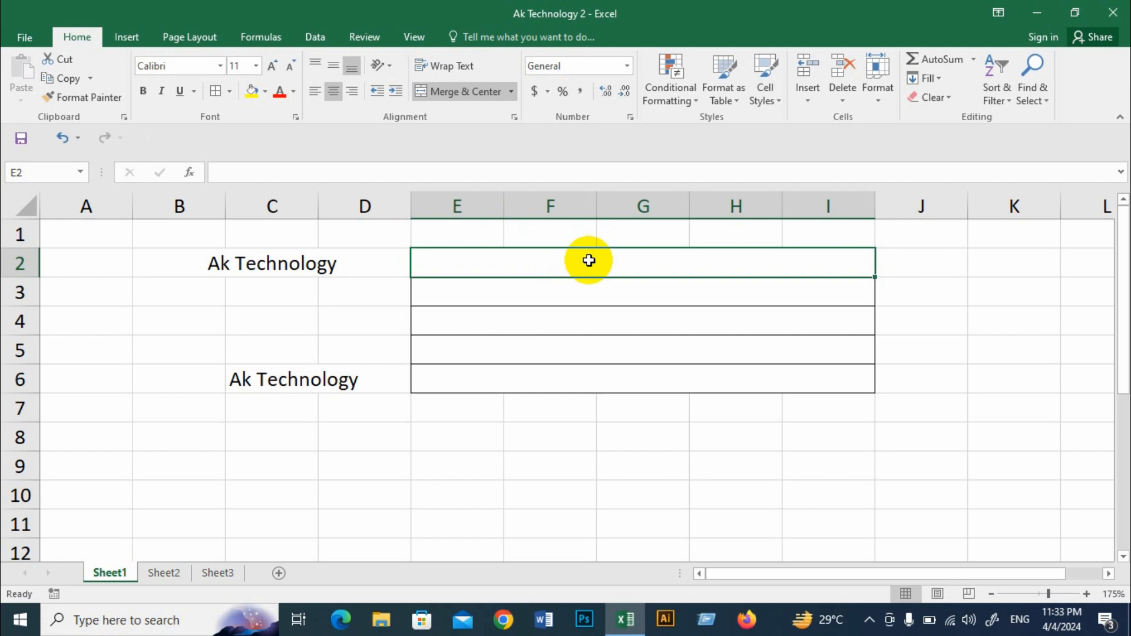
Step: Unmerge the merged rows in E2:I6 back into individual cells
left_click_drag(566, 270, 566, 376)
left_click(512, 92)
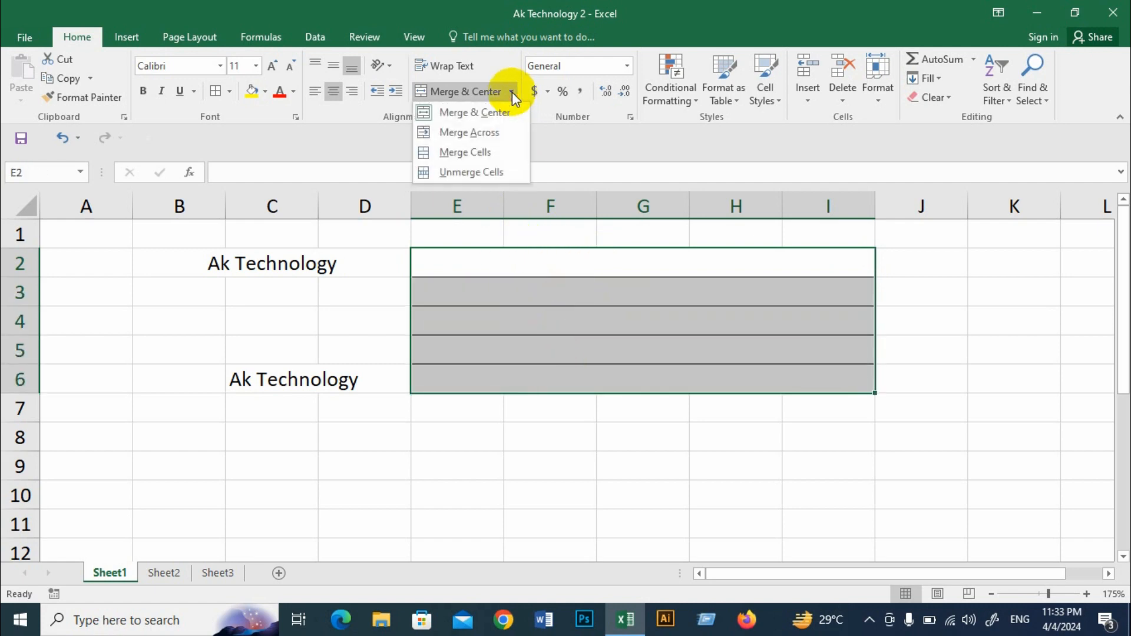
left_click(475, 172)
left_click(545, 293)
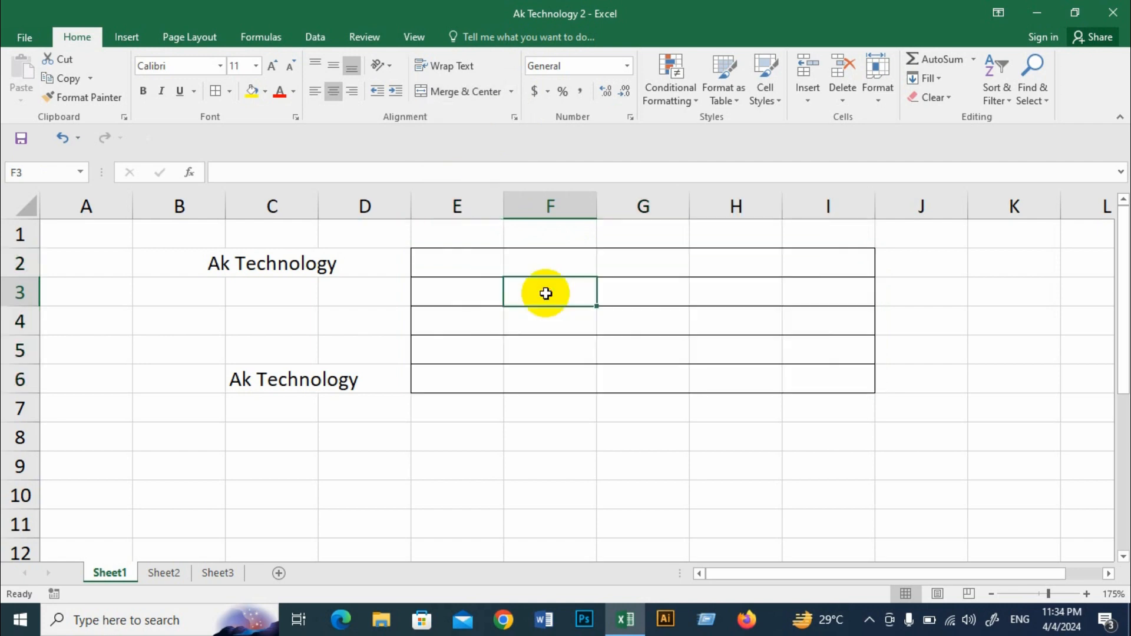
left_click(512, 92)
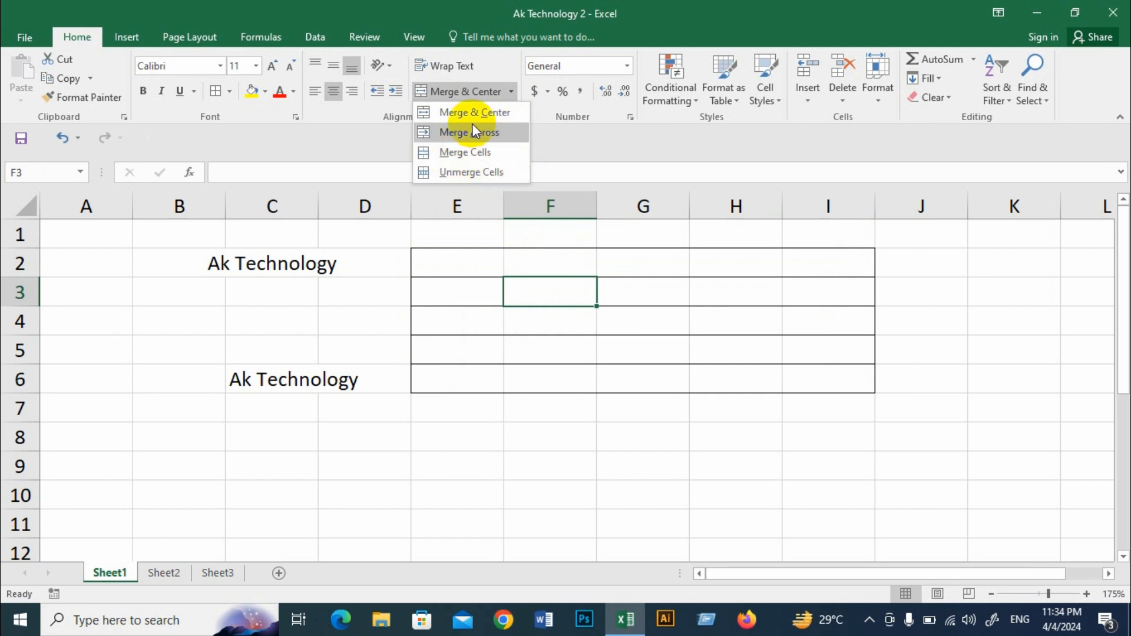
left_click(508, 391)
left_click(455, 444)
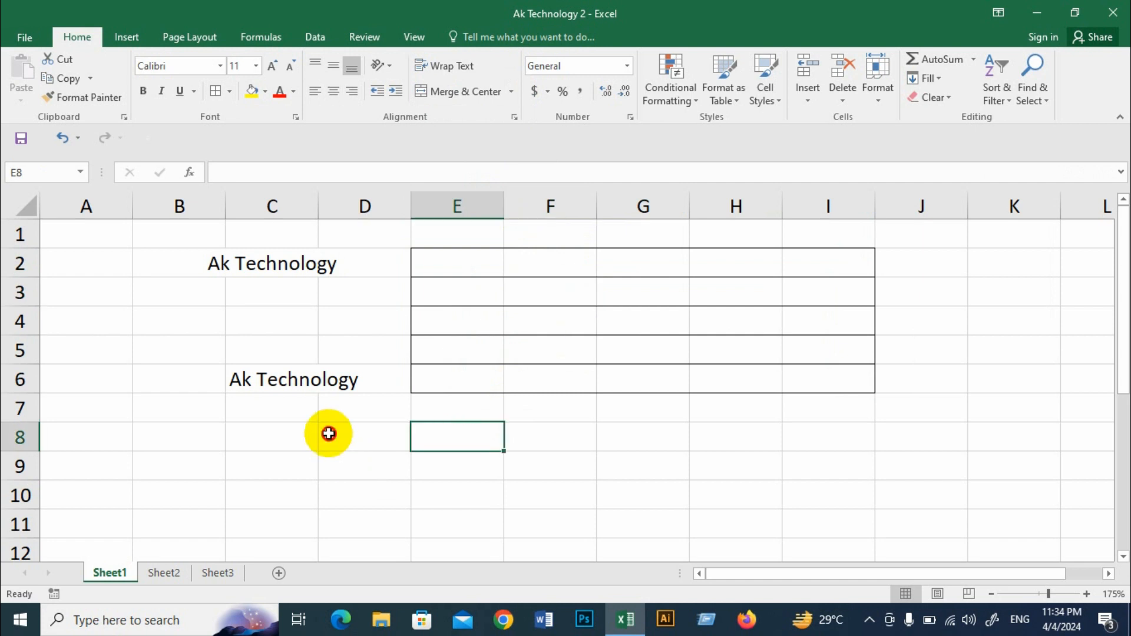
Step: Merge and center the blank range D8:F11, and split it back into individual cells
left_click_drag(325, 432, 581, 522)
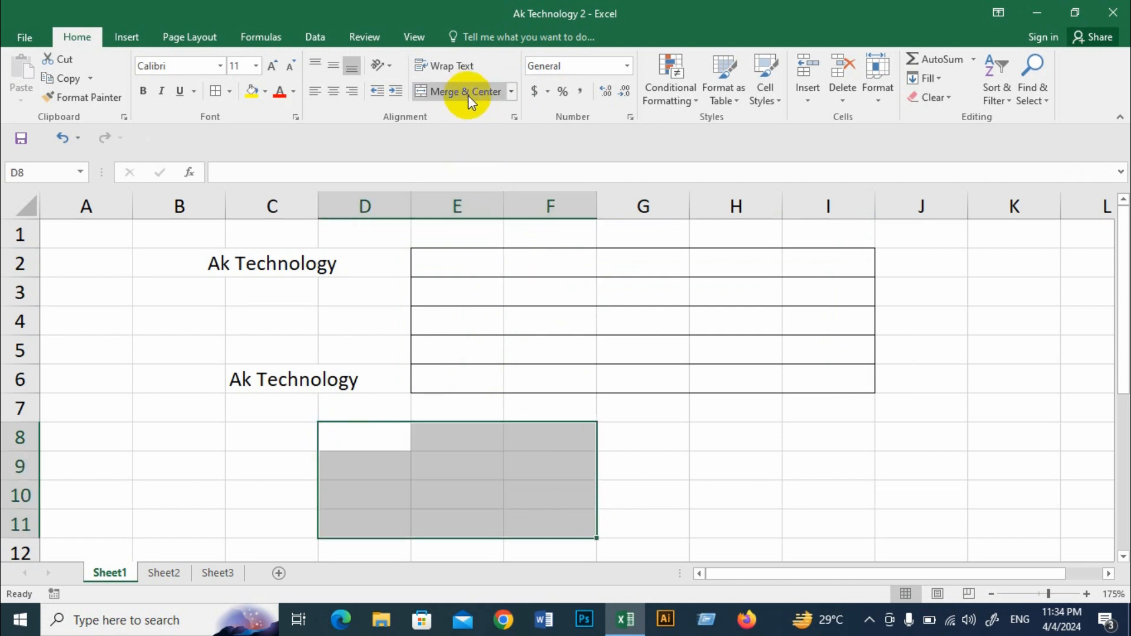
left_click(513, 91)
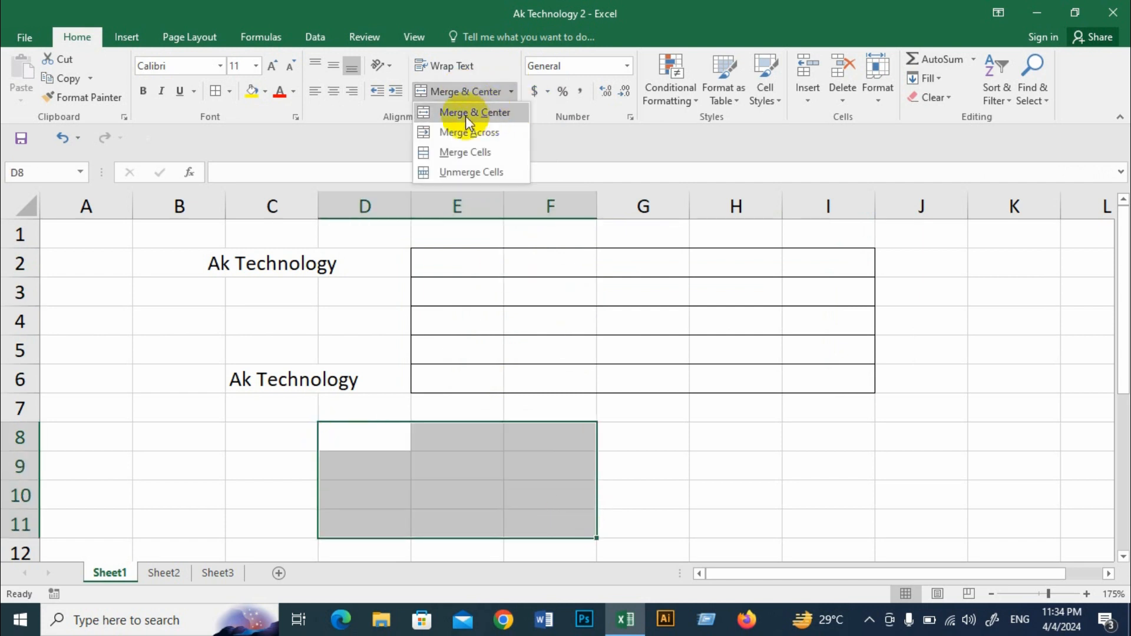
left_click(492, 117)
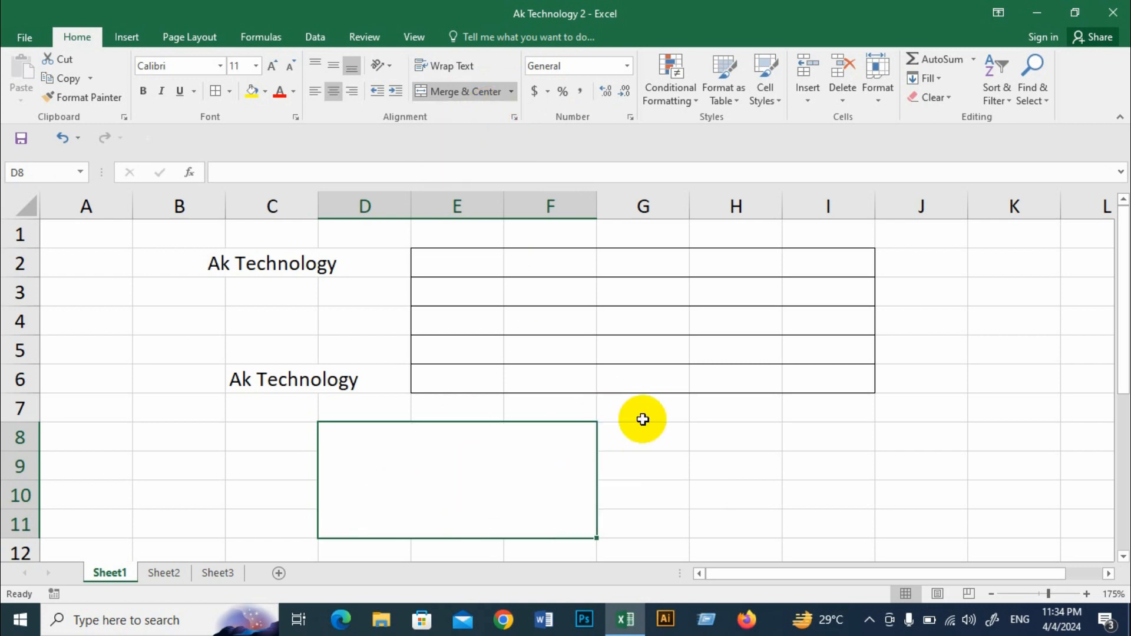
left_click(482, 90)
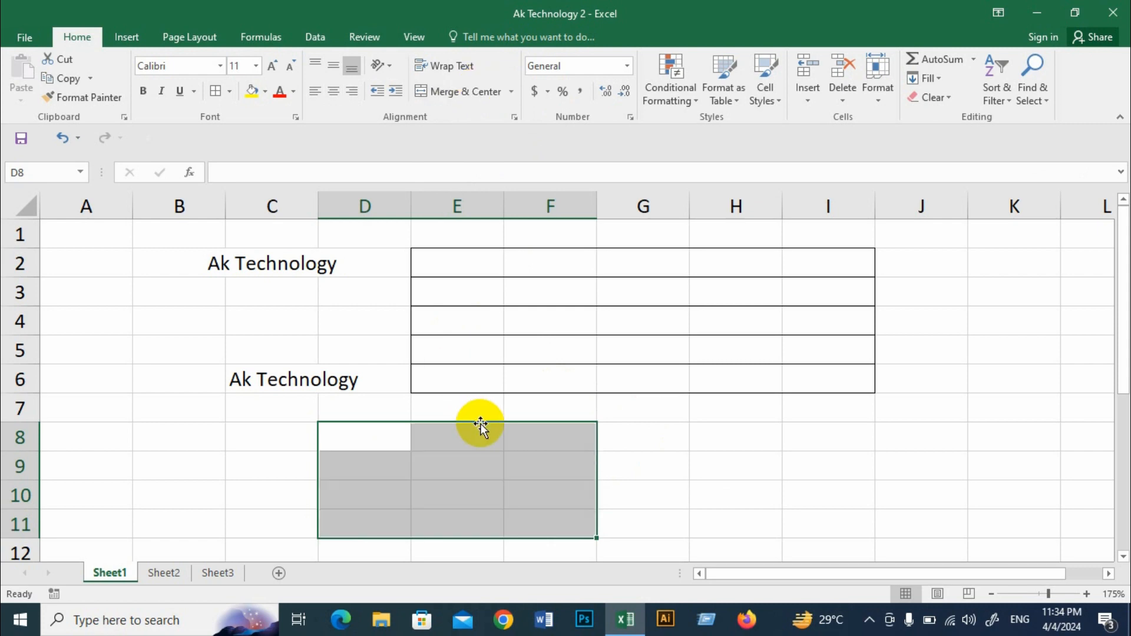
Step: Clear all contents and formatting from the range B1:J8
left_click(671, 431)
left_click_drag(187, 237, 879, 442)
left_click(939, 99)
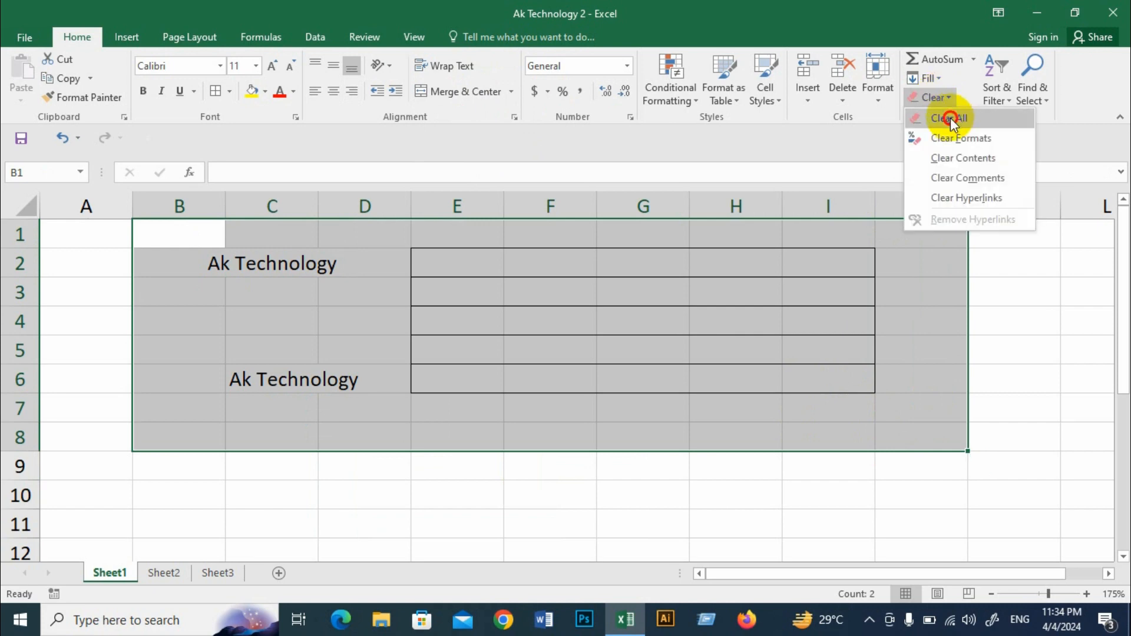
left_click(947, 117)
left_click(381, 296)
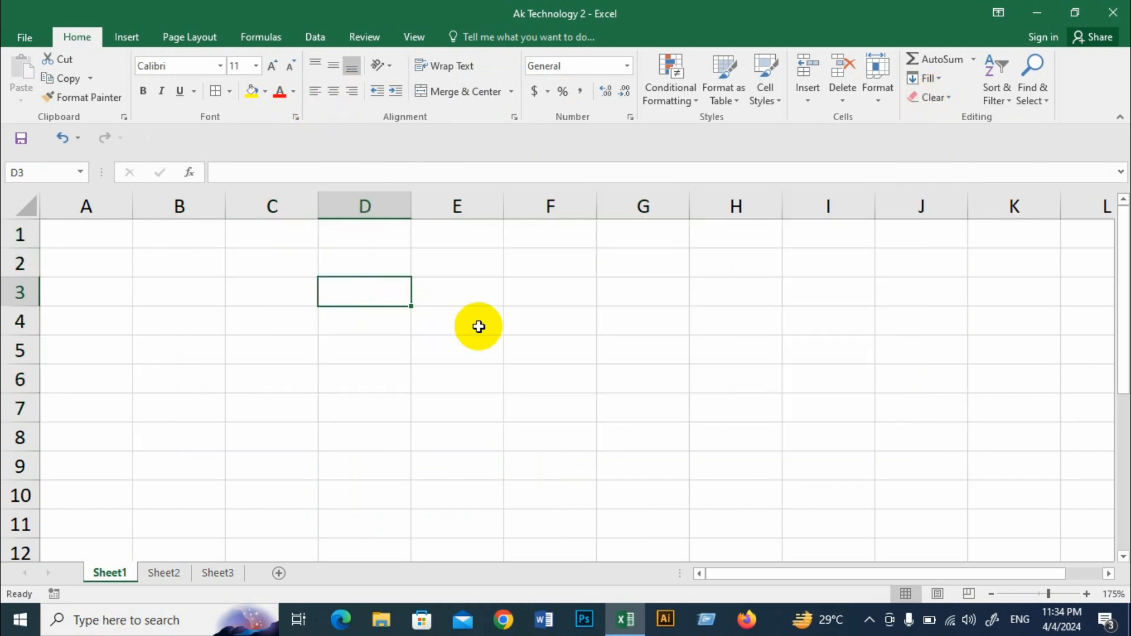
Step: Merge and center C2:F5 and enter "Ak Technology" in the merged cell
left_click_drag(273, 259, 535, 341)
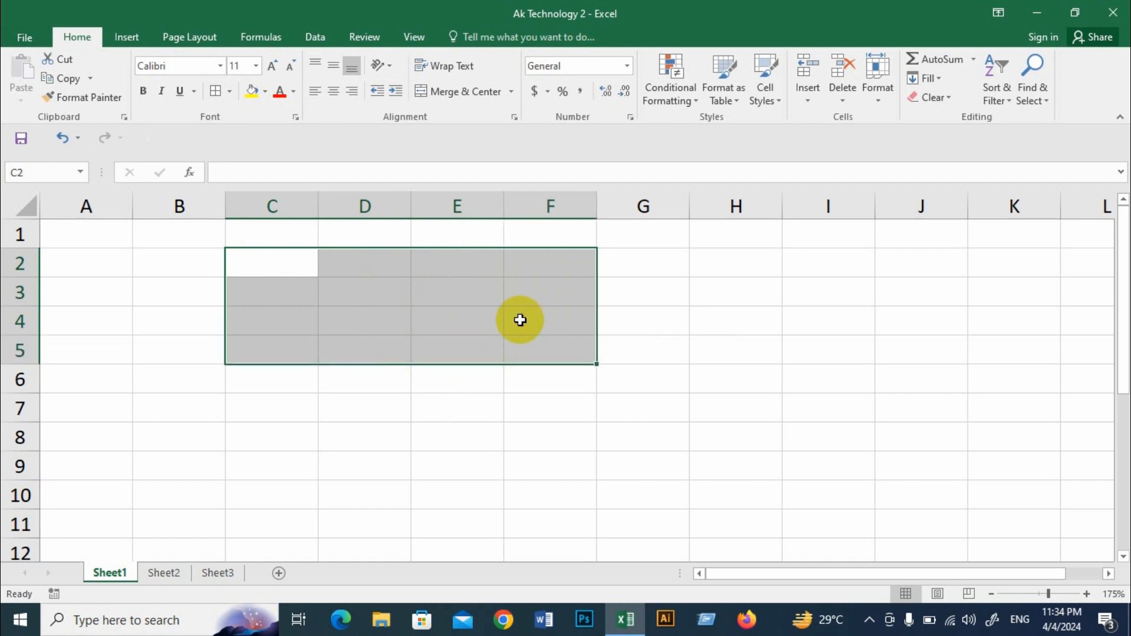
left_click(471, 94)
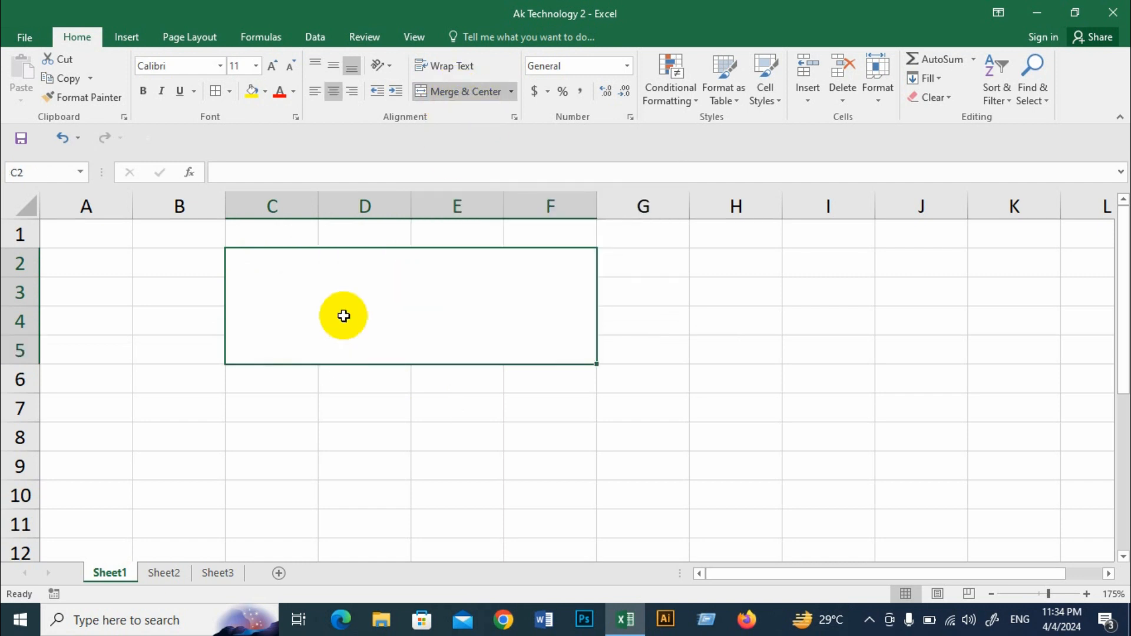
type("Ak ")
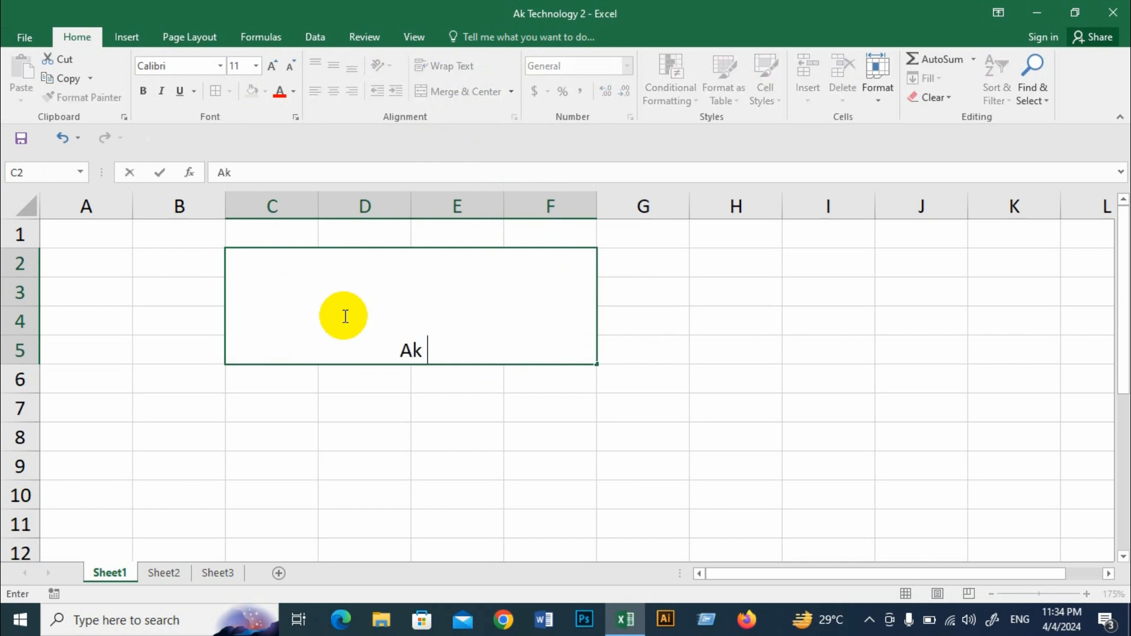
type("Technology")
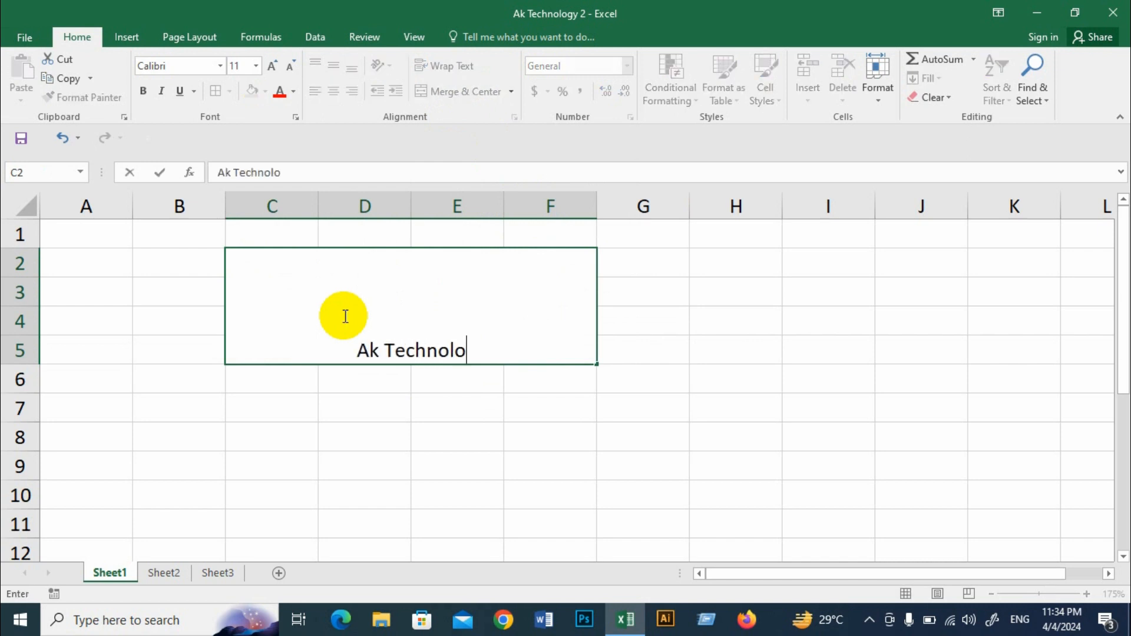
left_click(390, 390)
left_click(391, 337)
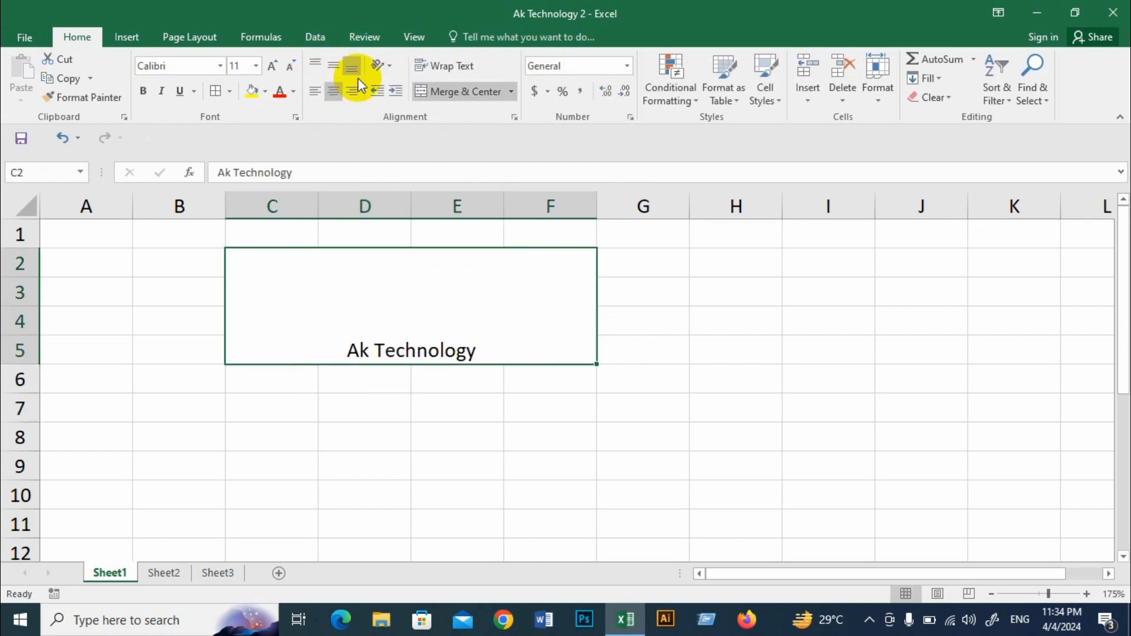
Step: Try left and right horizontal alignment on the merged "Ak Technology" cell, and return the text to center alignment
left_click(315, 91)
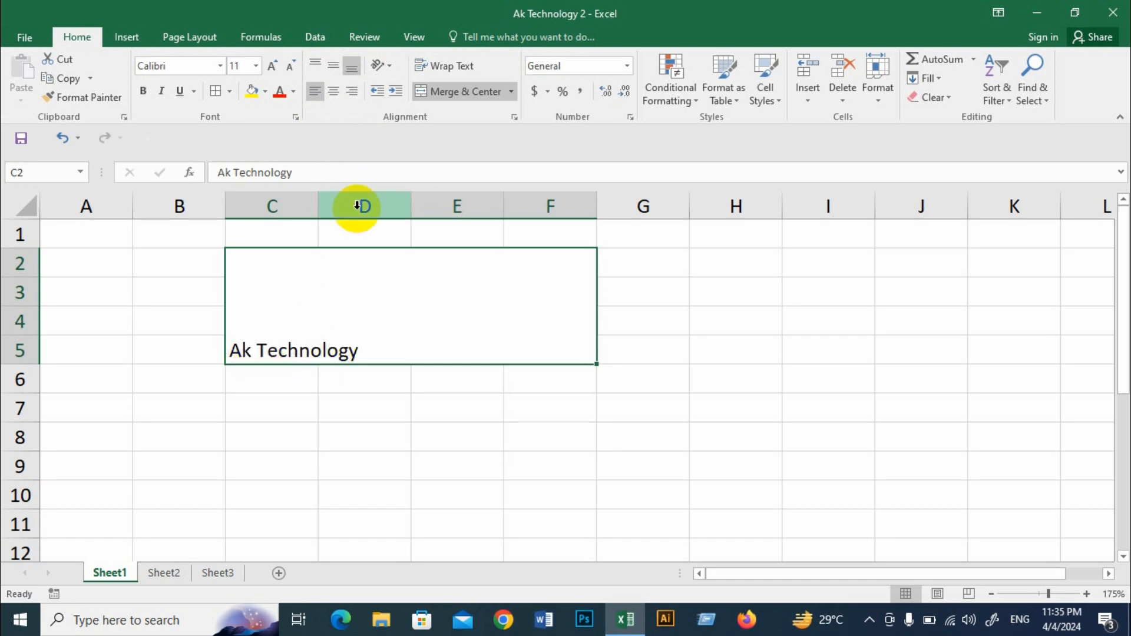
left_click(352, 92)
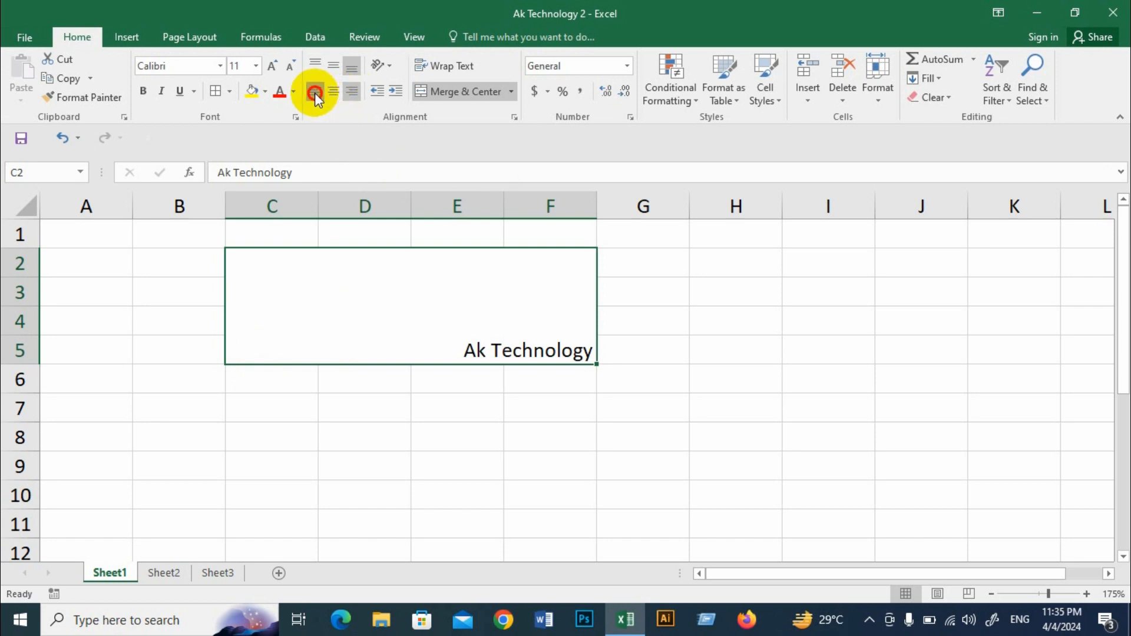
left_click(315, 92)
left_click(334, 91)
left_click(353, 90)
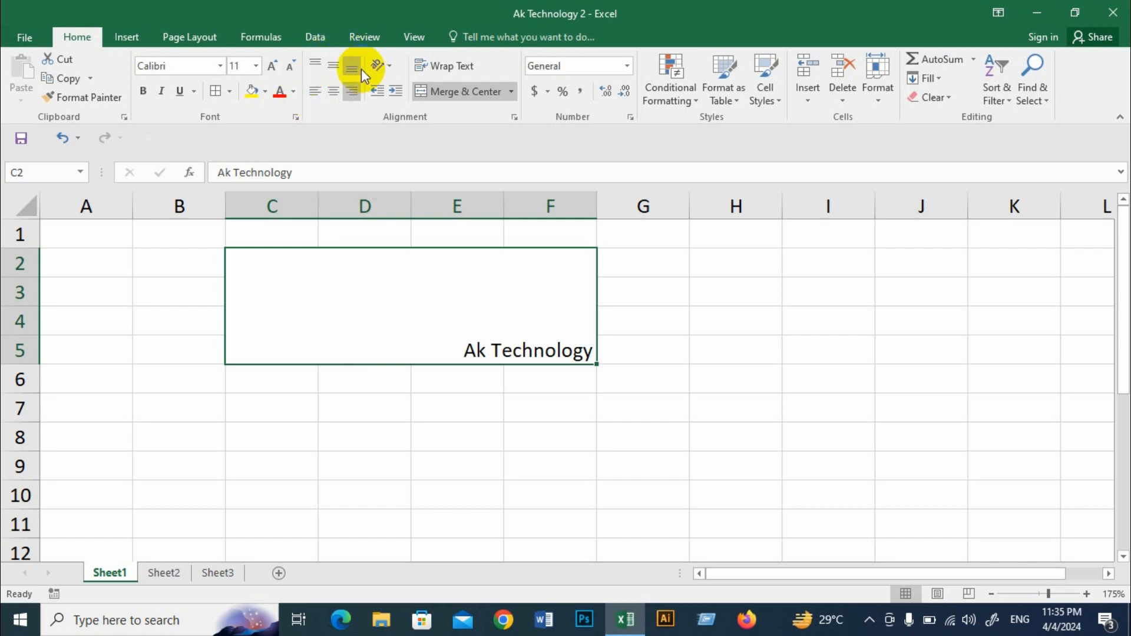
left_click(333, 91)
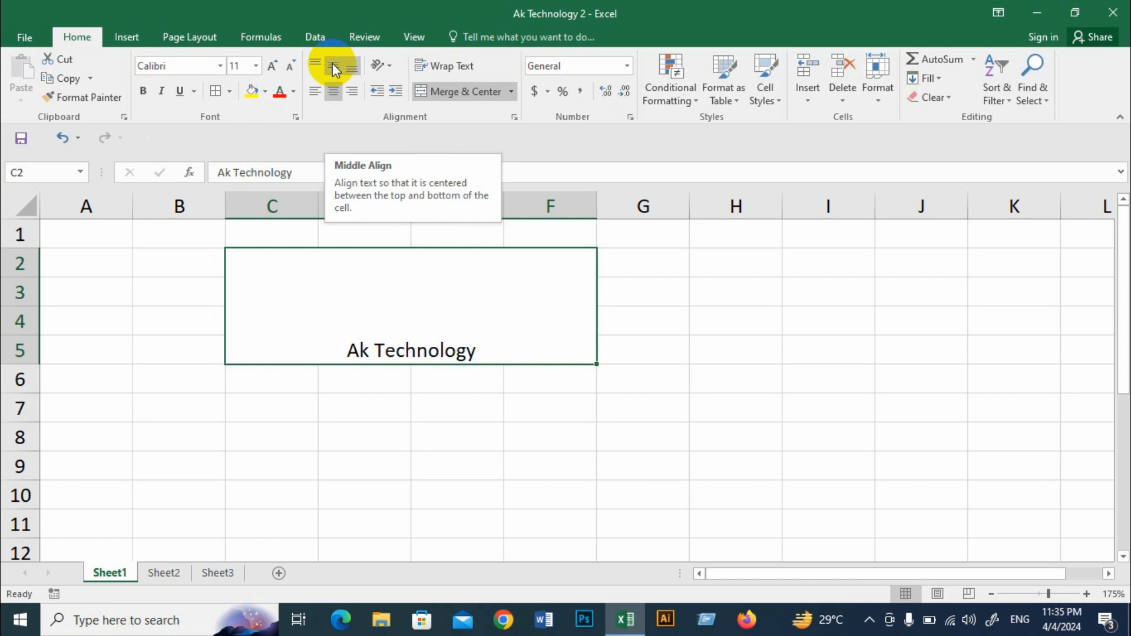
Step: Try top, middle and bottom alignment with centered and left-aligned text in the merged cell, finishing with Center and Middle Align
left_click(333, 68)
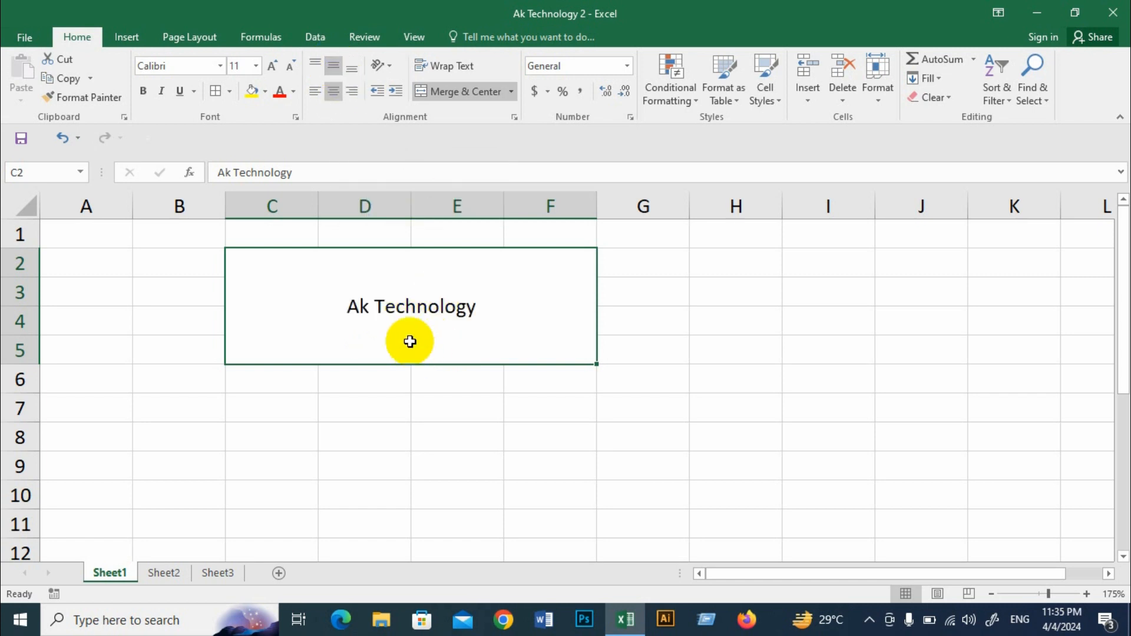
left_click(319, 61)
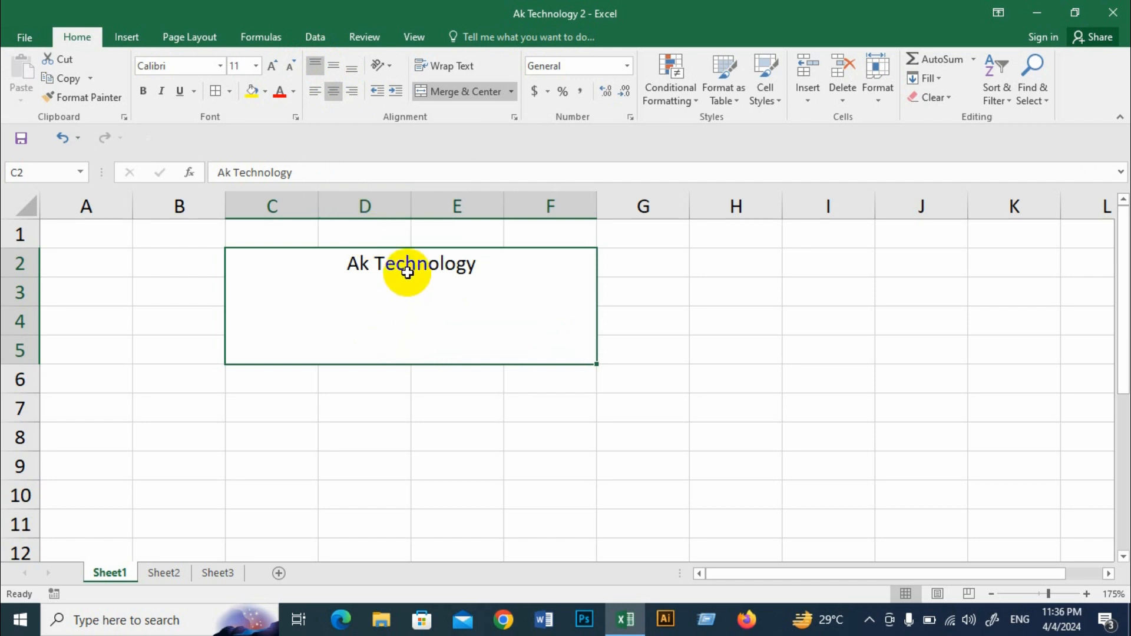
left_click(316, 94)
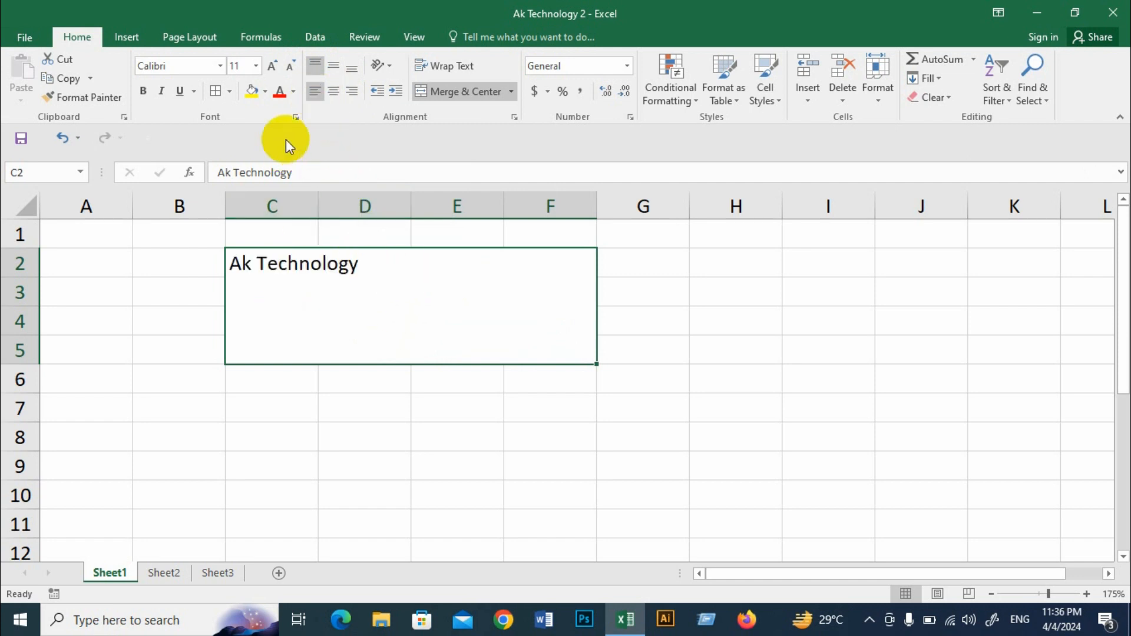
left_click(334, 65)
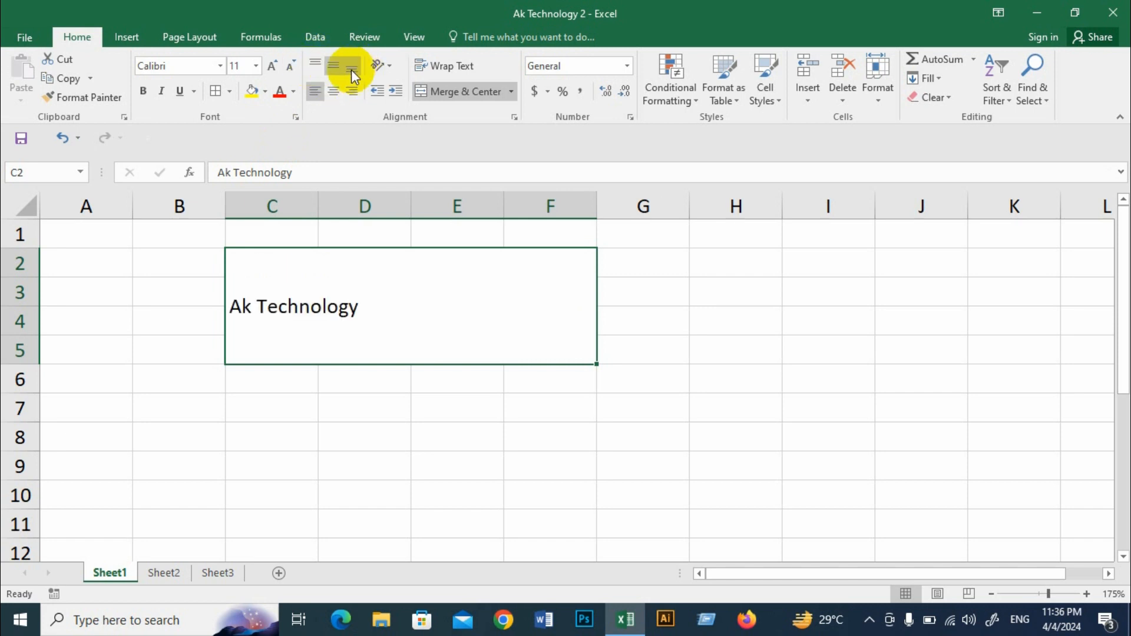
left_click(351, 71)
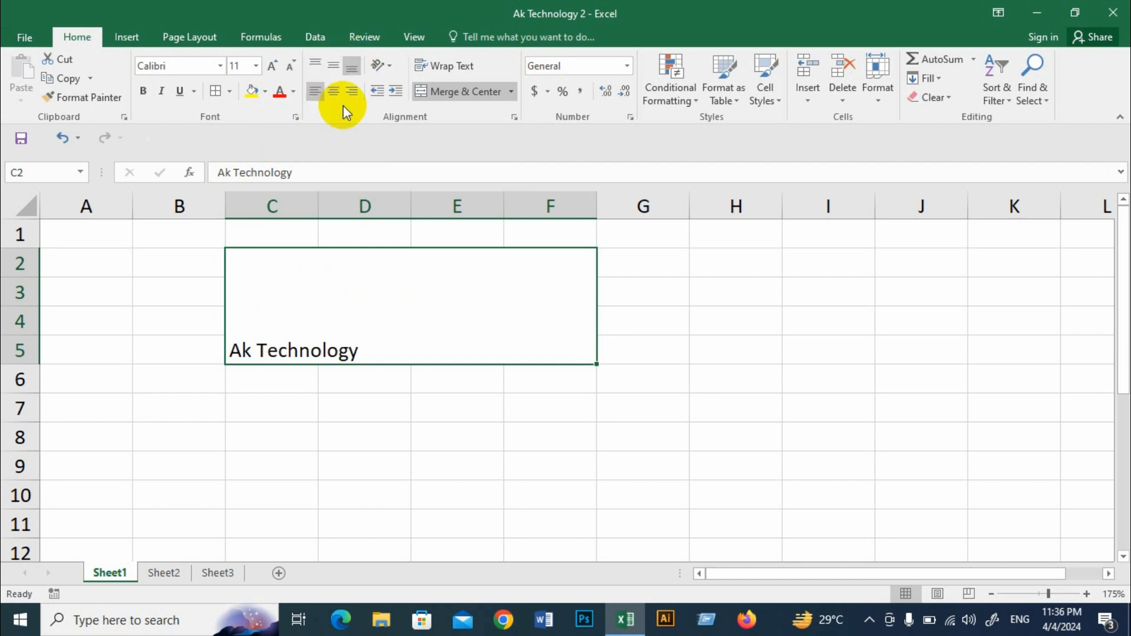
left_click(335, 91)
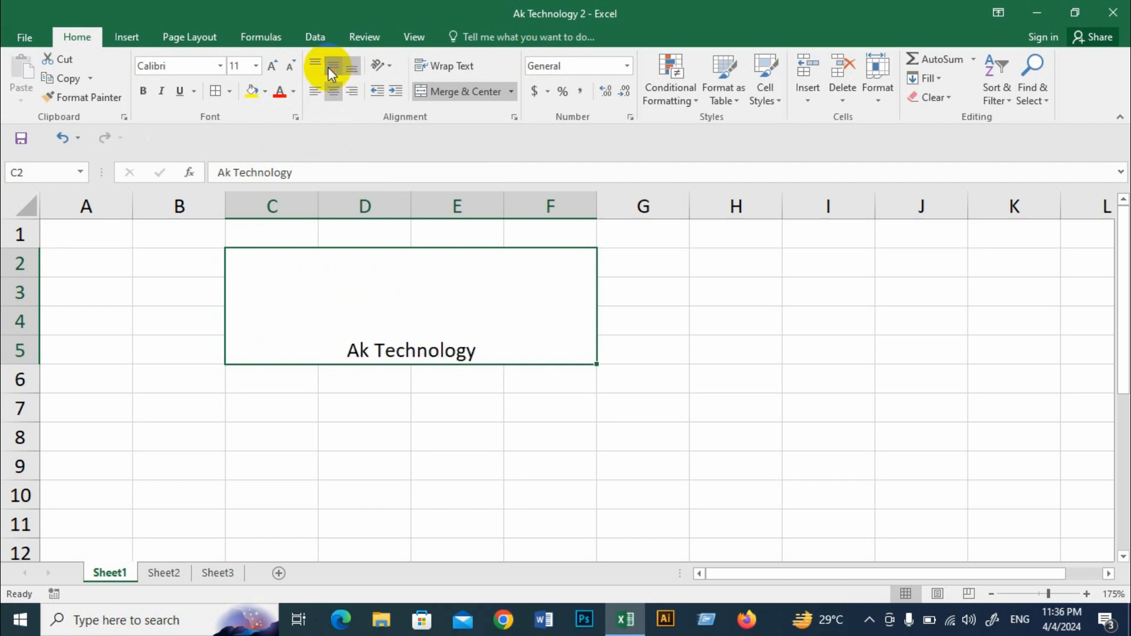
left_click(328, 68)
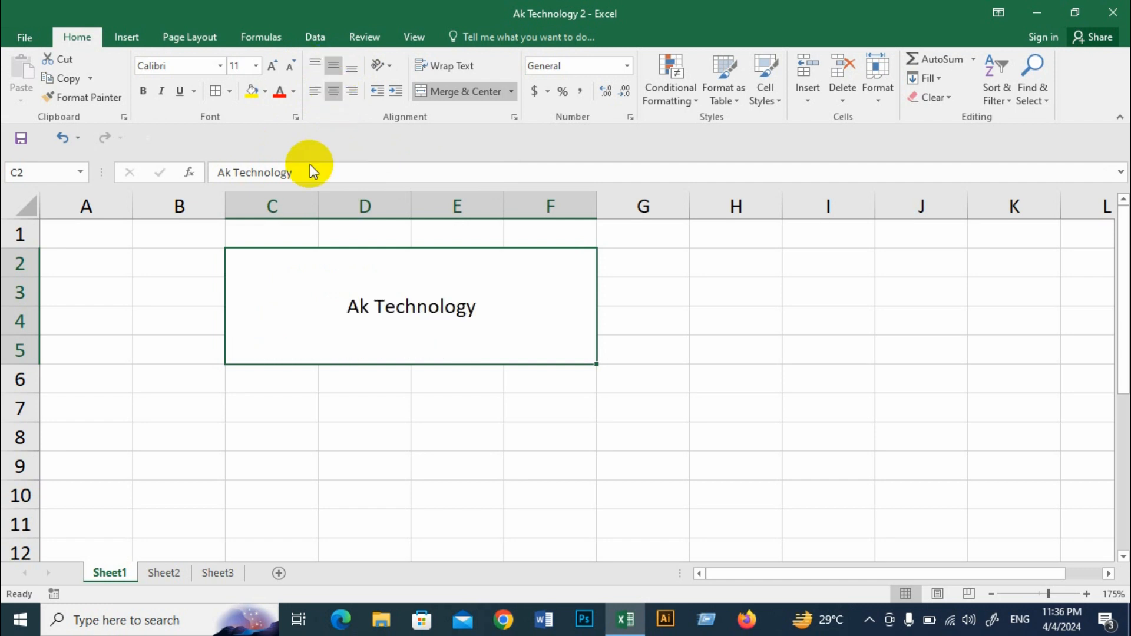
Step: Try the Angle Counterclockwise orientation on the merged "Ak Technology" text, and switch it off again
left_click(389, 67)
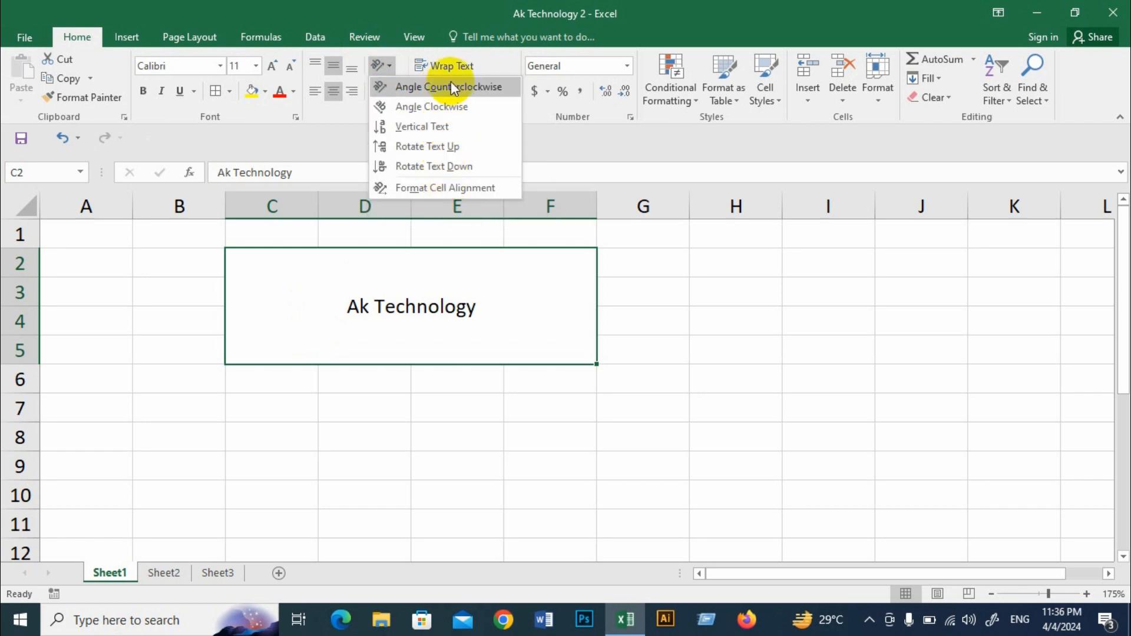
left_click(405, 86)
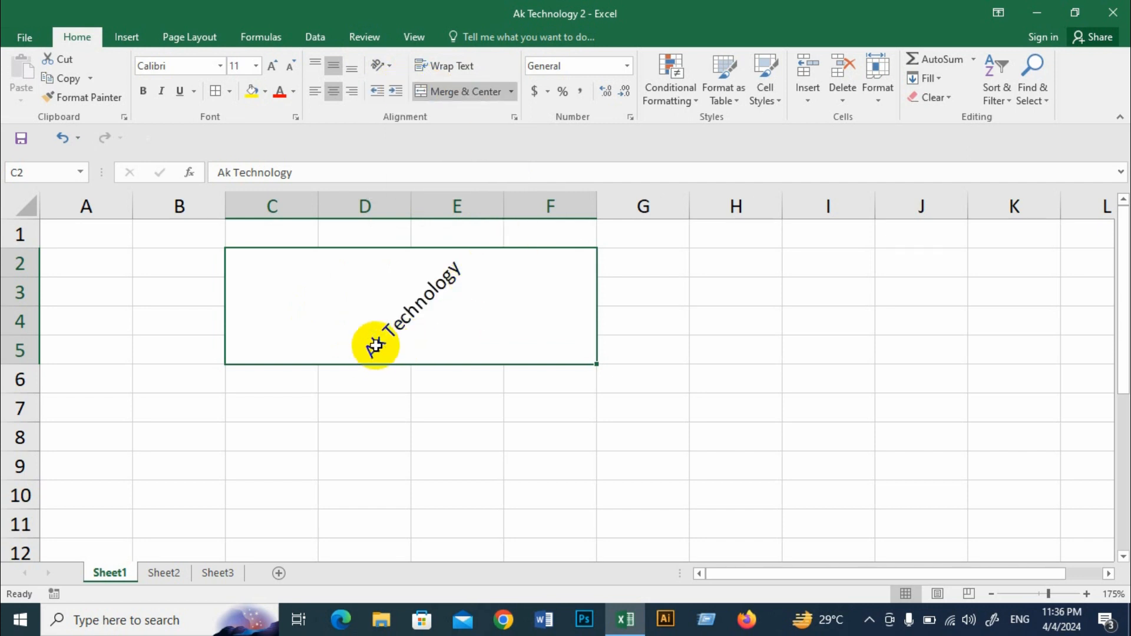
left_click(385, 65)
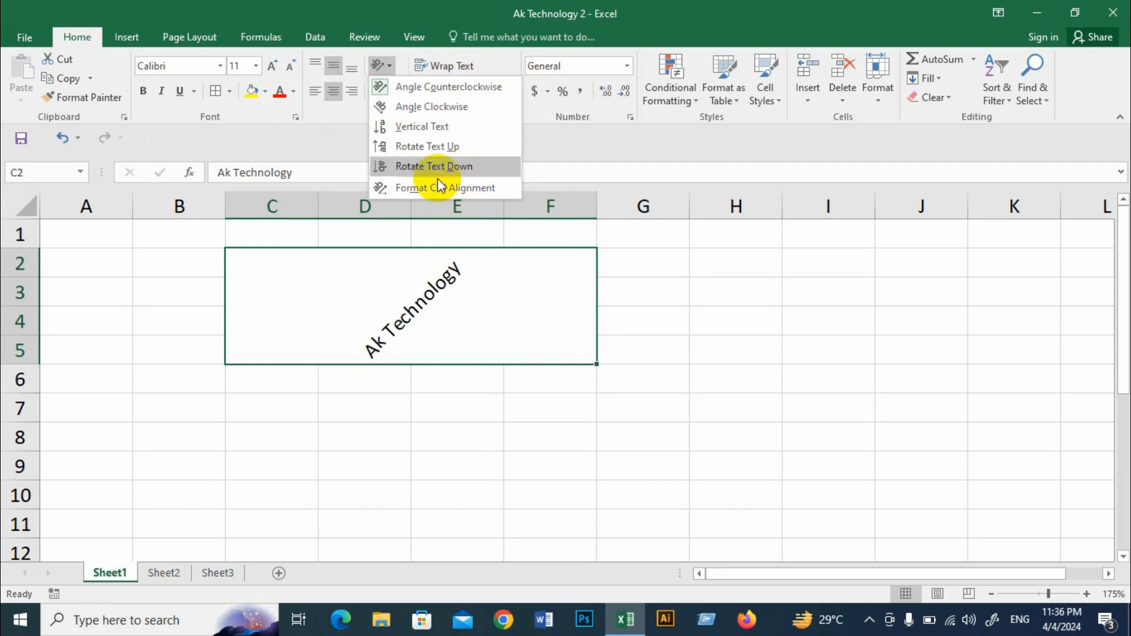
left_click(412, 90)
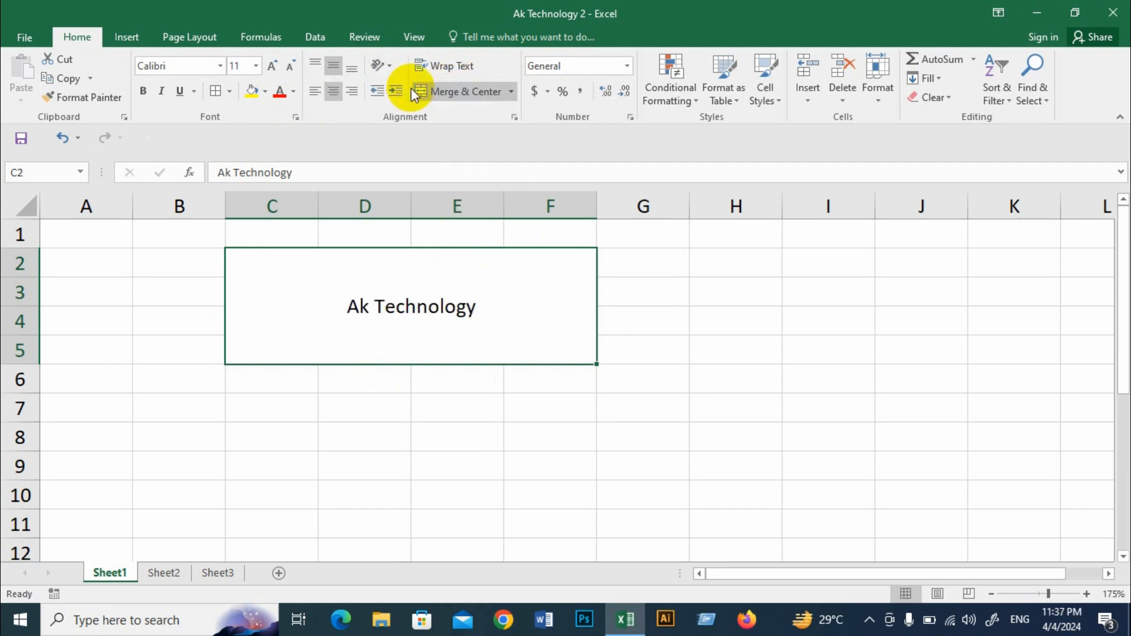
Step: Try the Angle Clockwise orientation on the merged "Ak Technology" text, and switch it off again
left_click(384, 69)
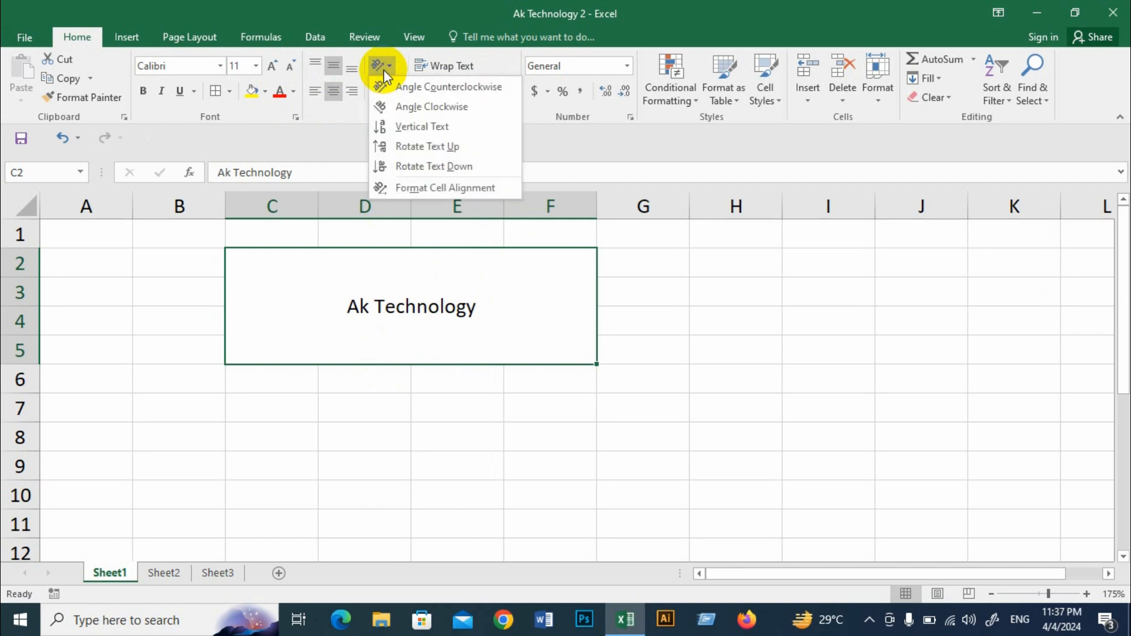
left_click(416, 110)
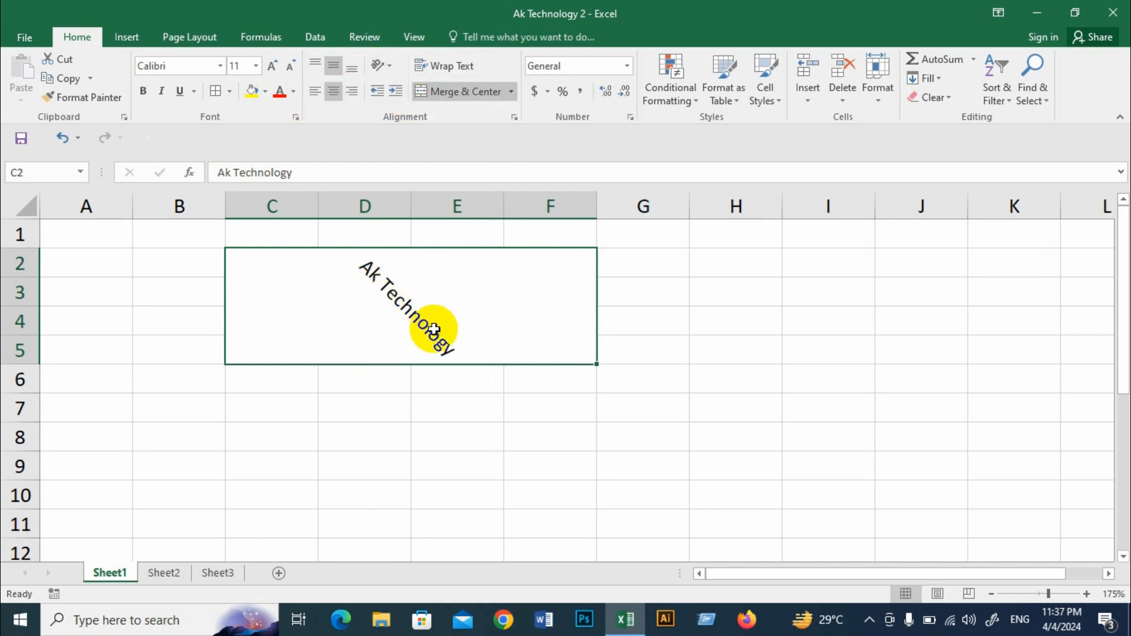
left_click(380, 64)
left_click(421, 109)
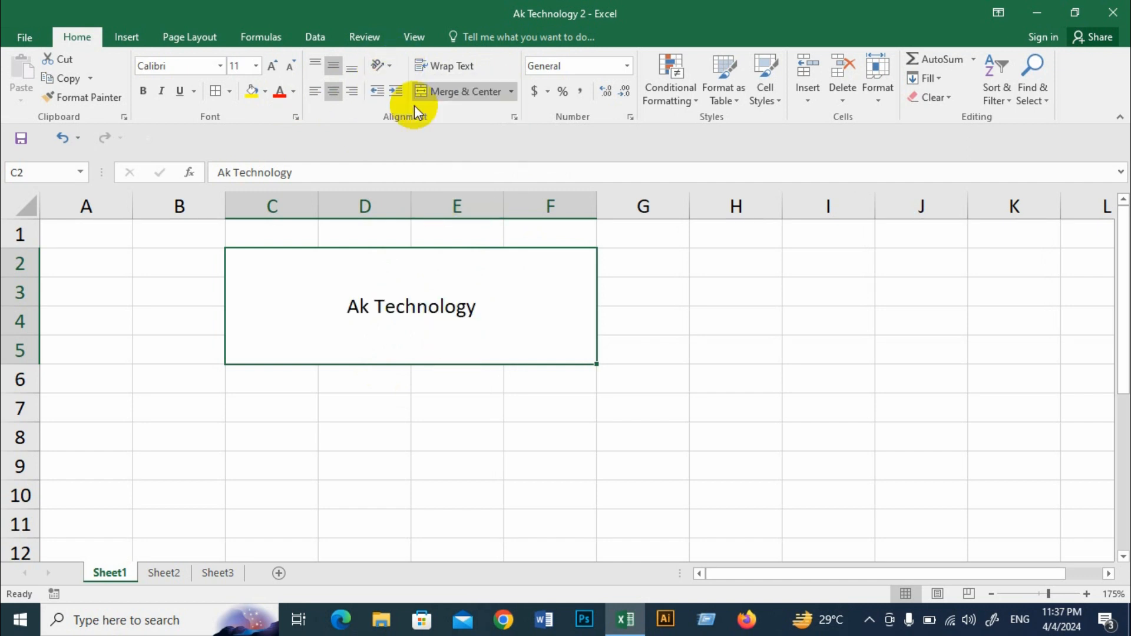
Step: Set the merged "Ak Technology" cell to Vertical Text and increase row 5's height to show more of the letters
left_click(379, 65)
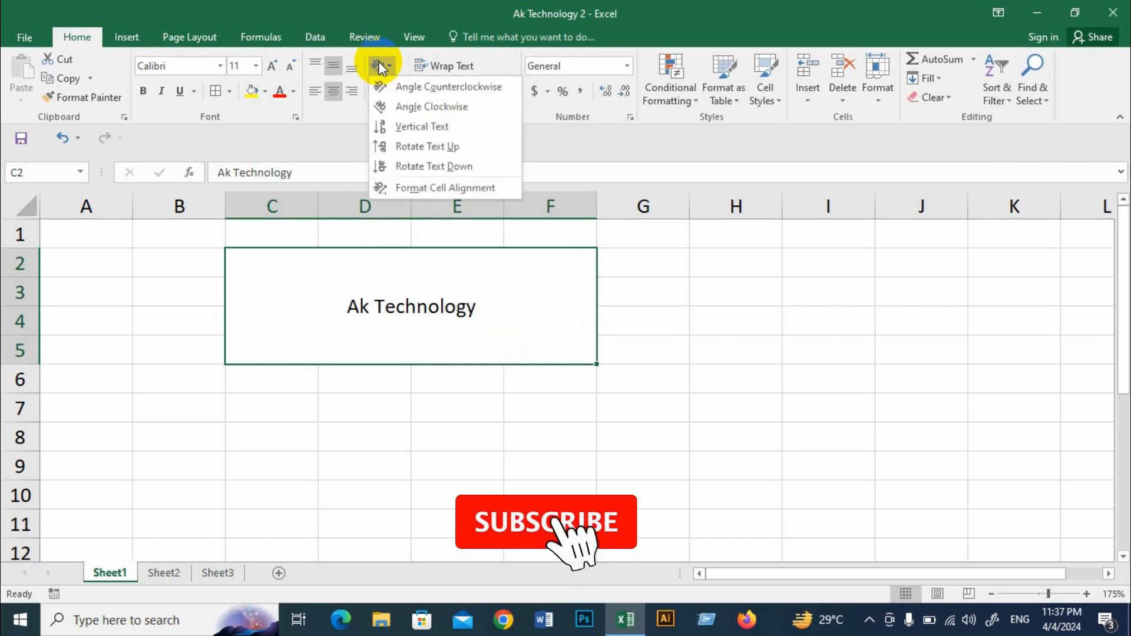
left_click(433, 126)
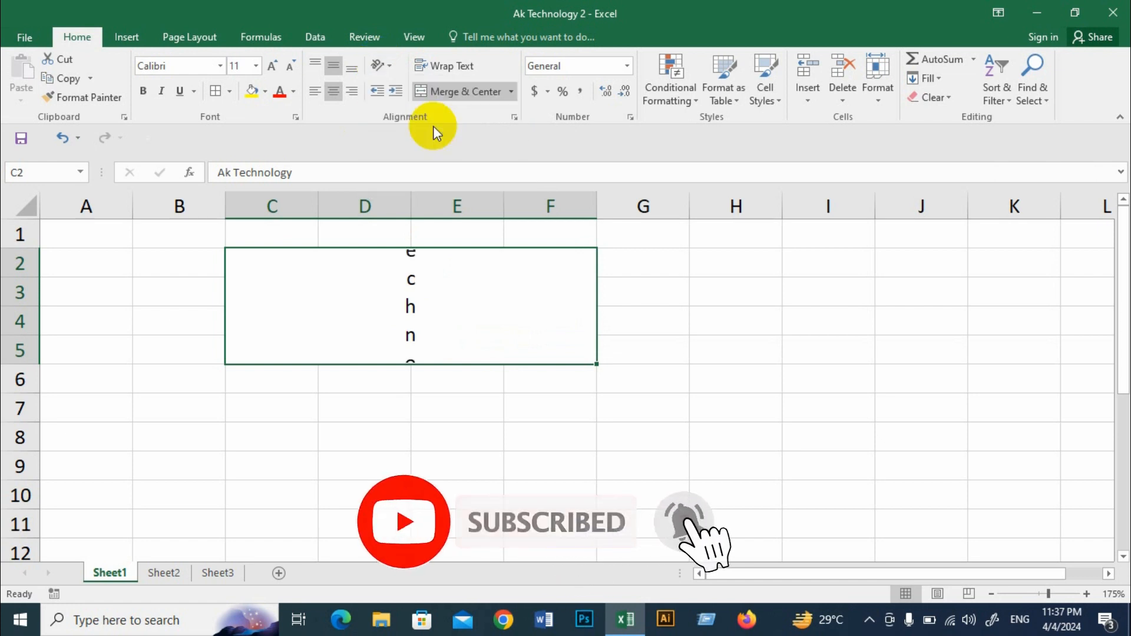
left_click_drag(24, 364, 30, 486)
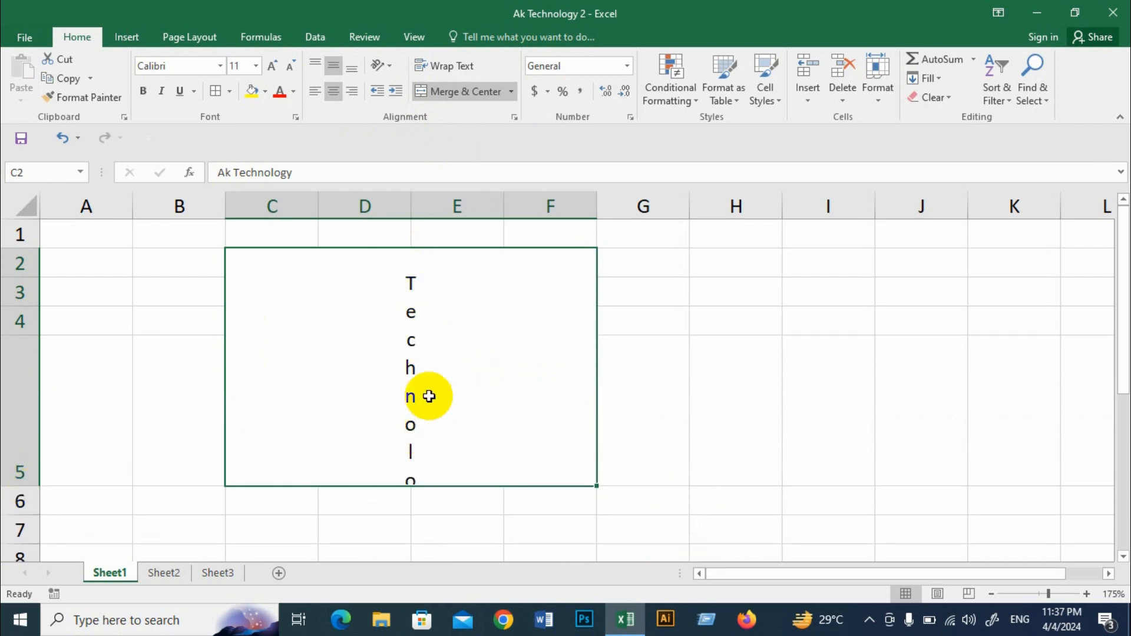
Step: Switch off Vertical Text on the merged "Ak Technology" cell and autofit row 5's height
left_click(383, 66)
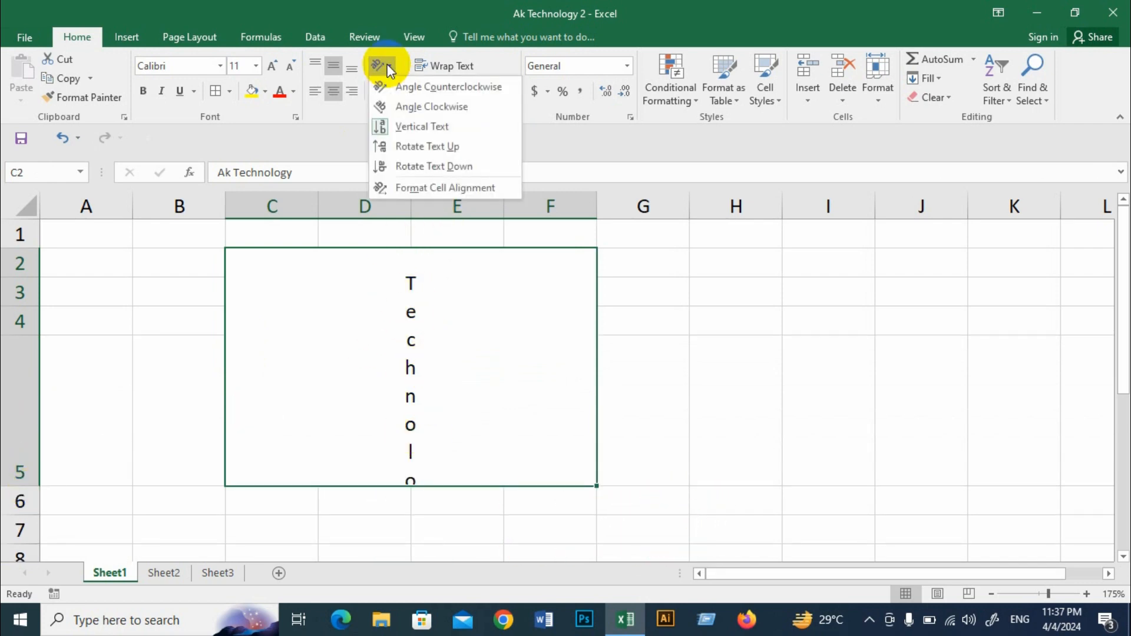
left_click(407, 125)
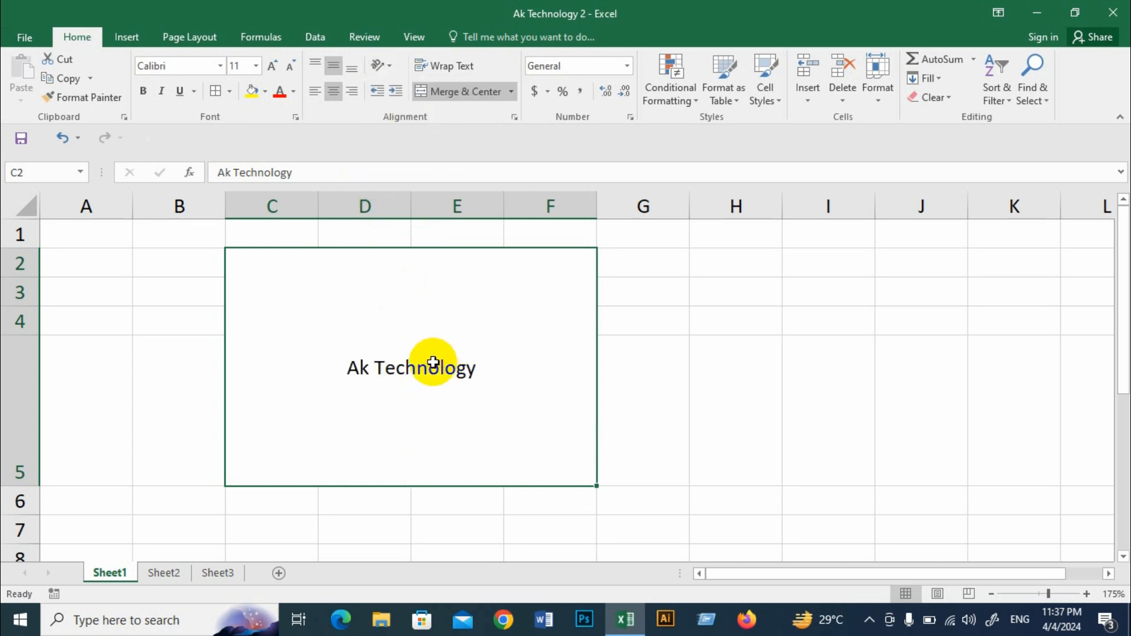
double_click(26, 487)
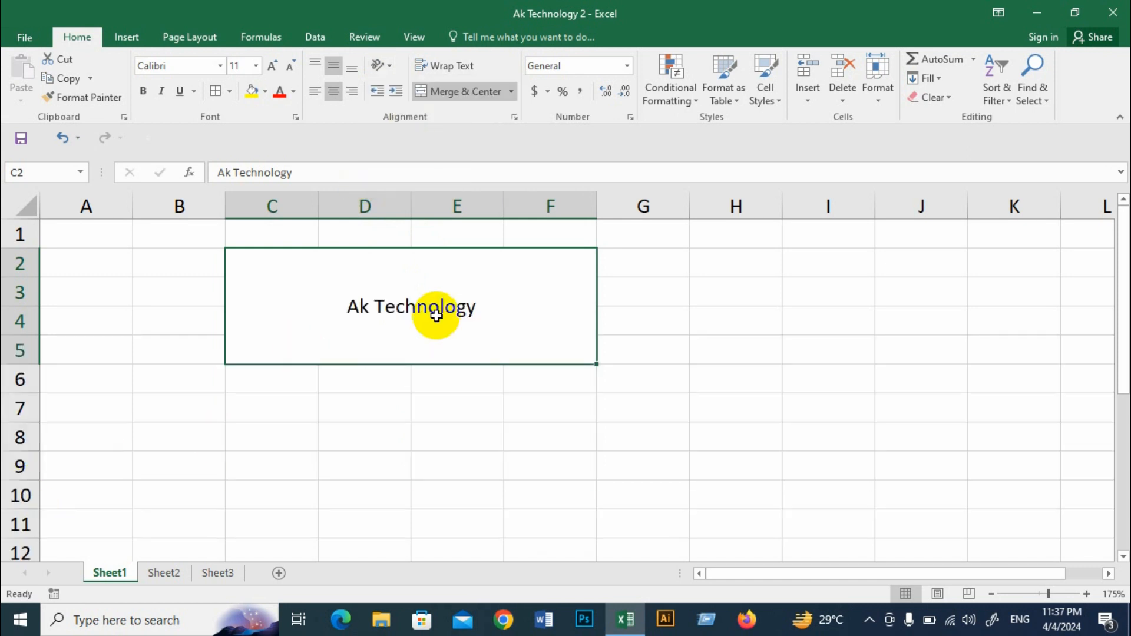
Step: Apply Rotate Text Up to the merged "Ak Technology" text and increase row 5's height enough to fit it
left_click(391, 66)
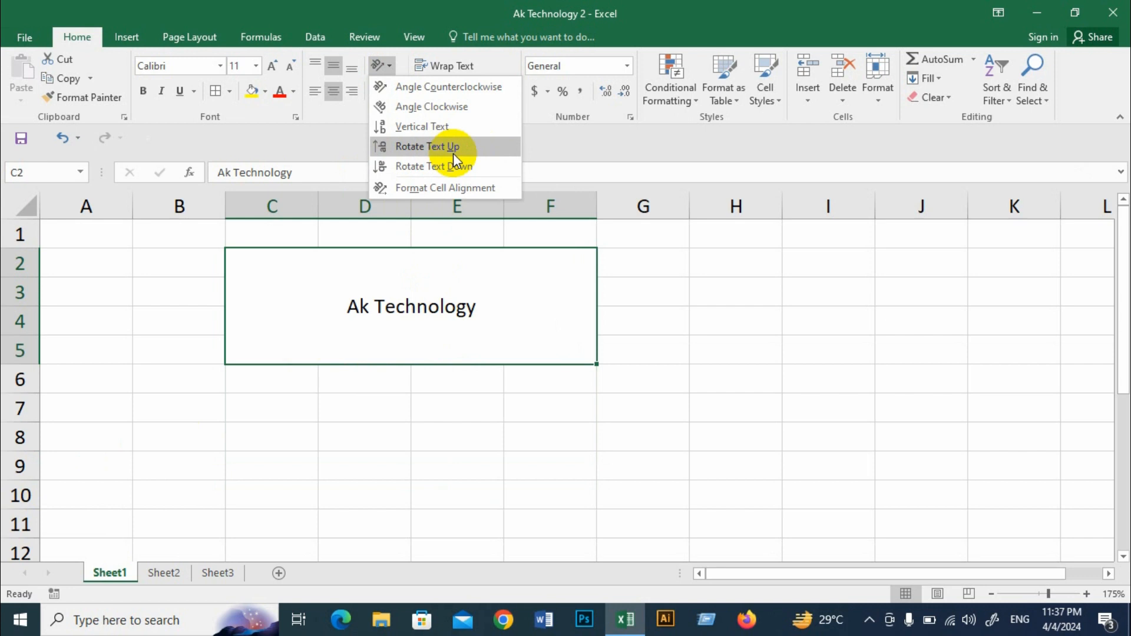
left_click(405, 148)
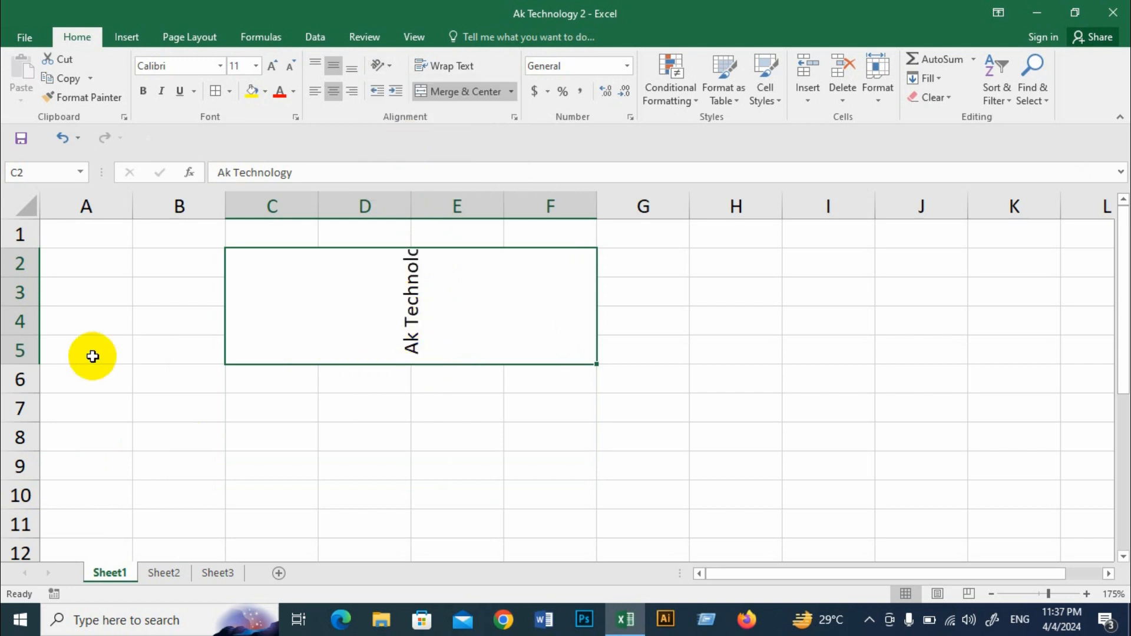
left_click_drag(18, 365, 22, 390)
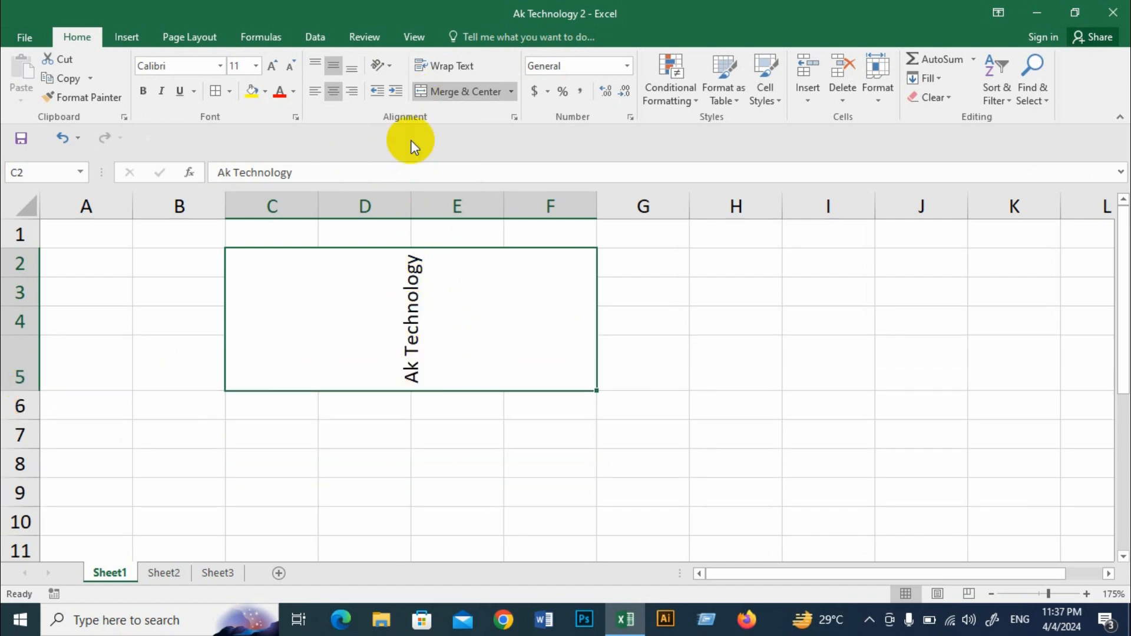
Step: Try Rotate Text Down with left, center and right alignment on the merged text, return to Center, and switch the rotation off
left_click(386, 67)
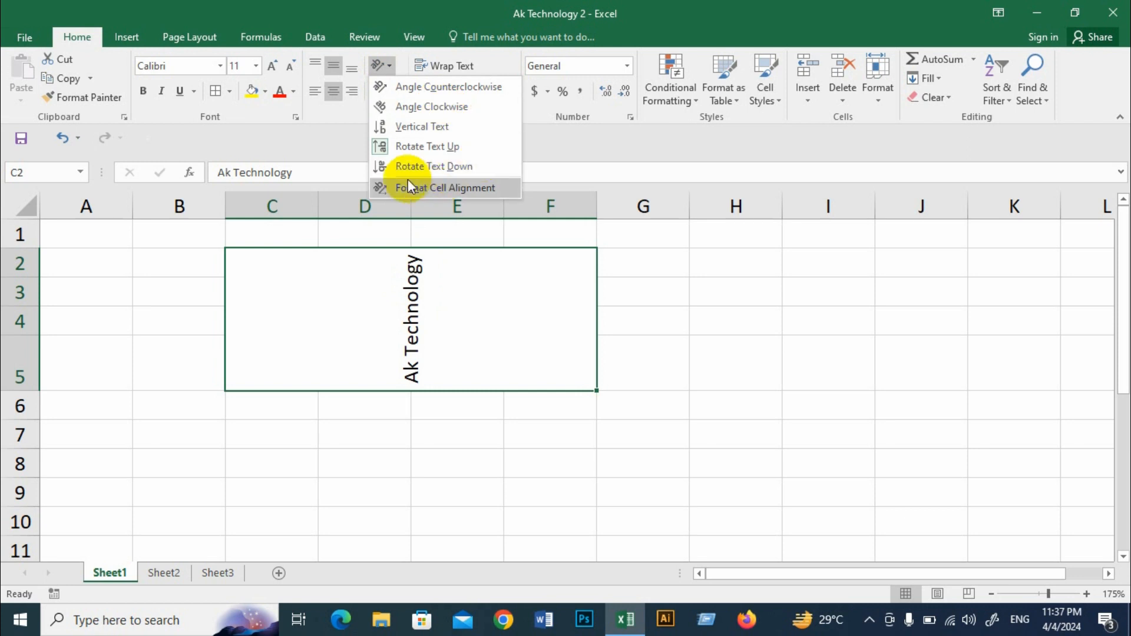
left_click(434, 165)
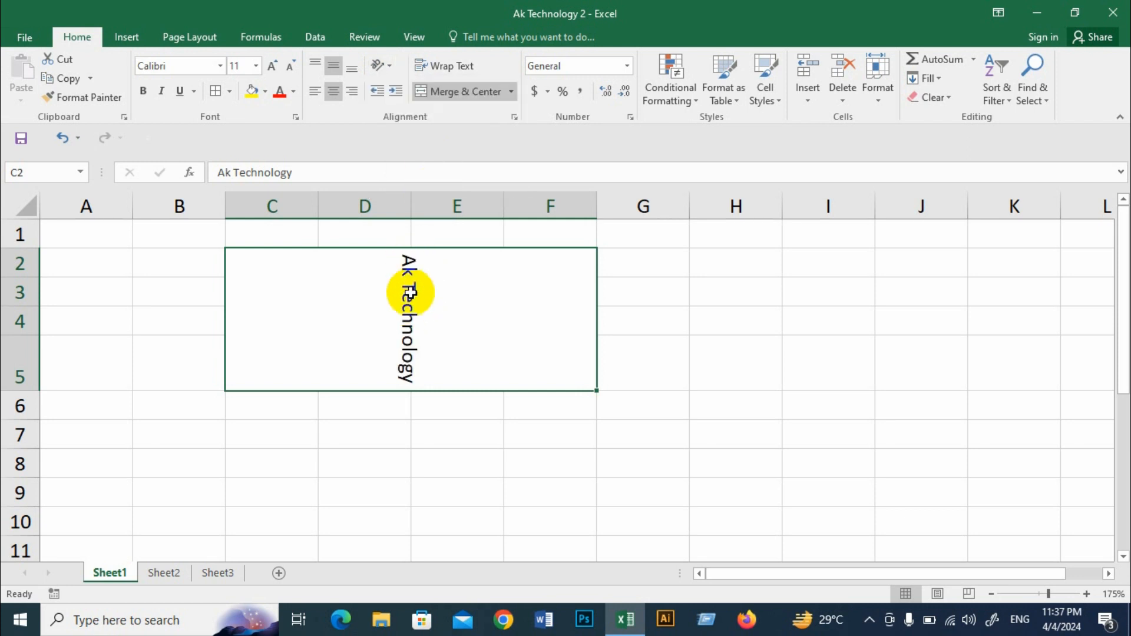
left_click(317, 94)
left_click(334, 92)
left_click(349, 91)
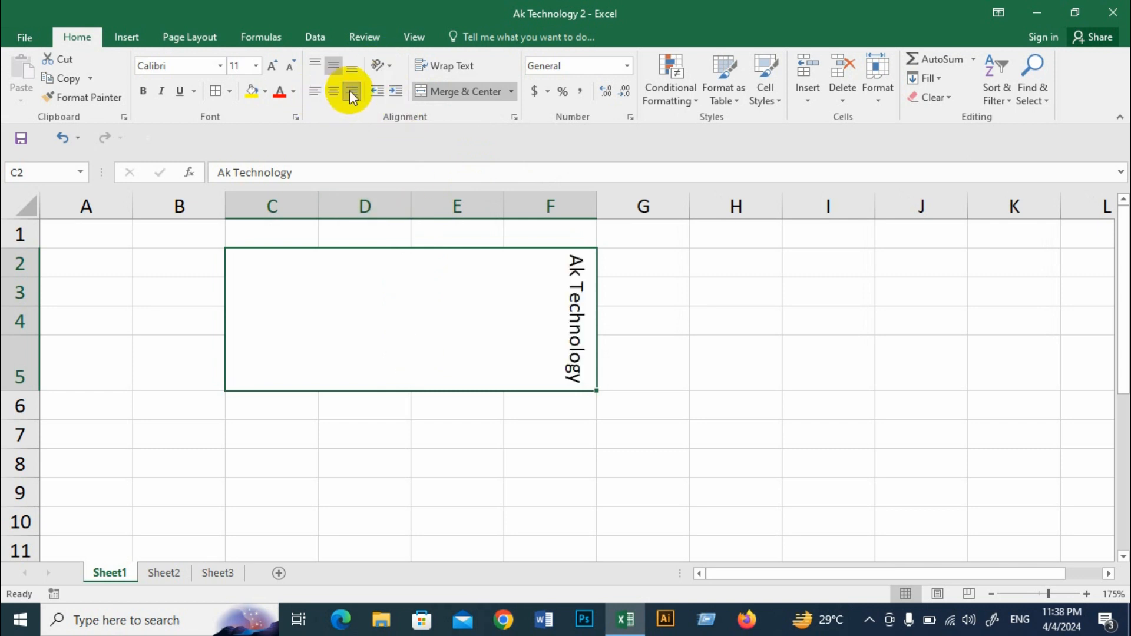
left_click(339, 89)
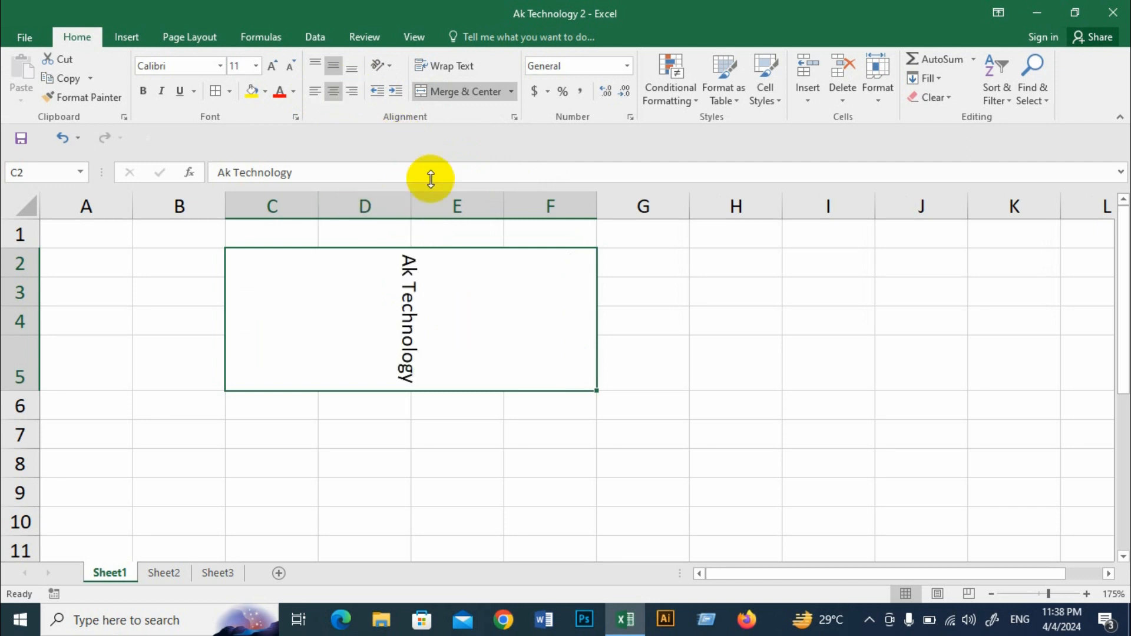
left_click(381, 66)
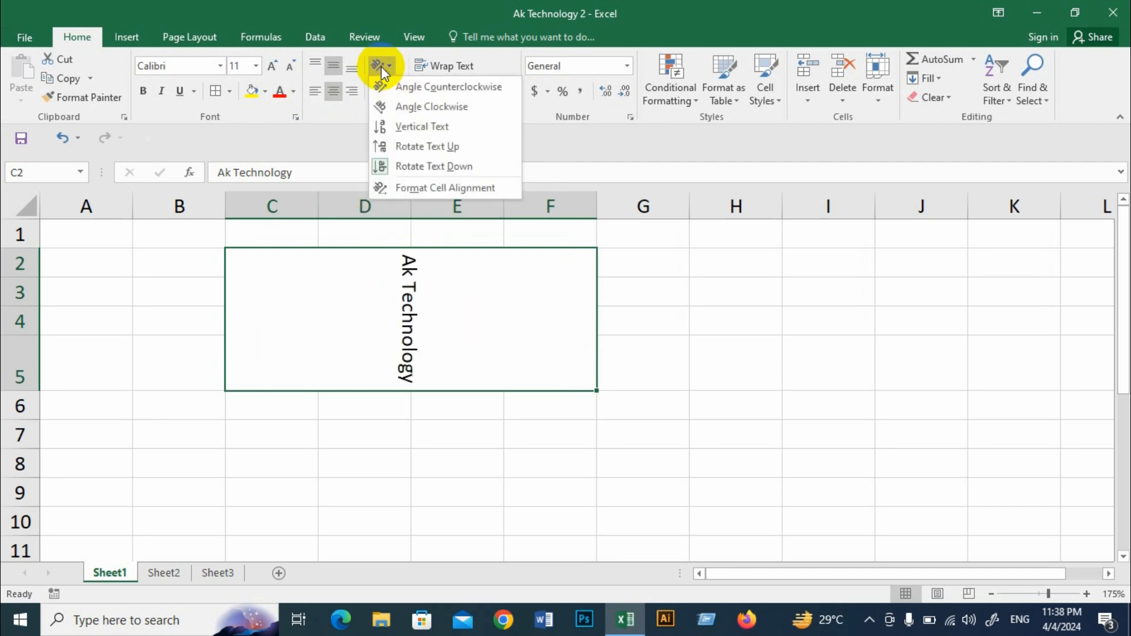
left_click(419, 168)
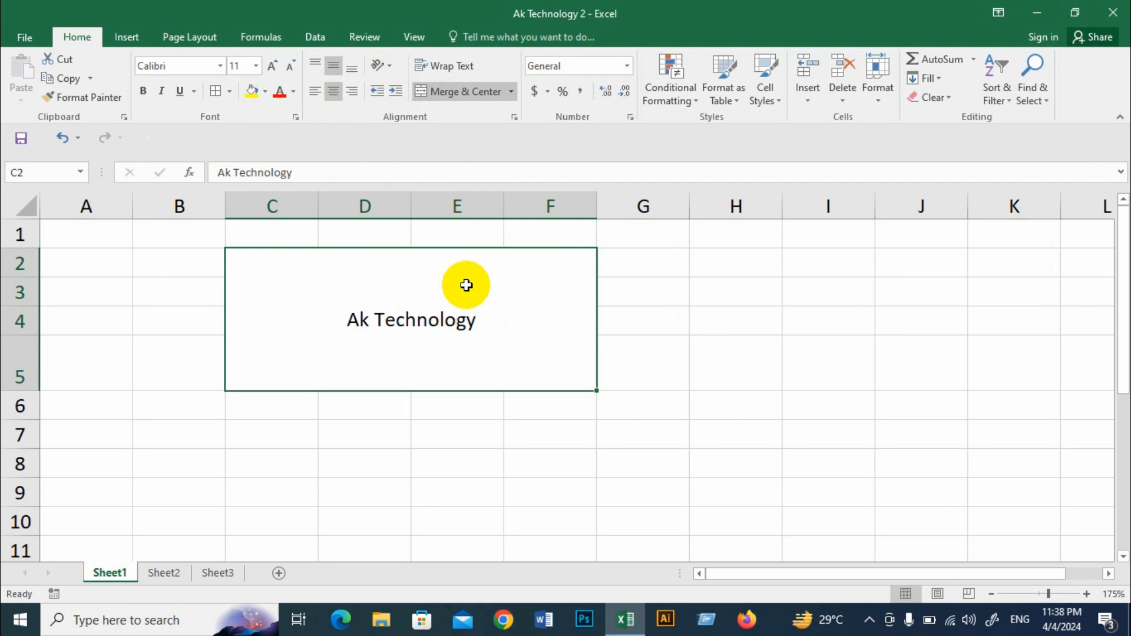
Step: Set the merged text's orientation to 30 degrees through the Format Cells alignment settings, keeping the dialog clear of the text
left_click(380, 65)
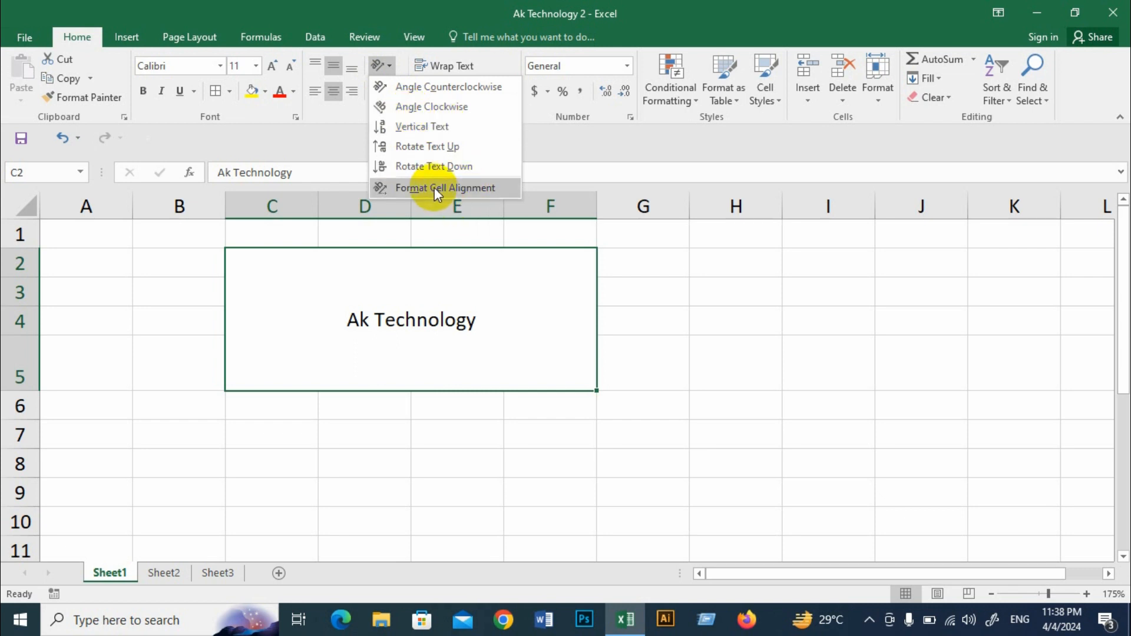
left_click(467, 187)
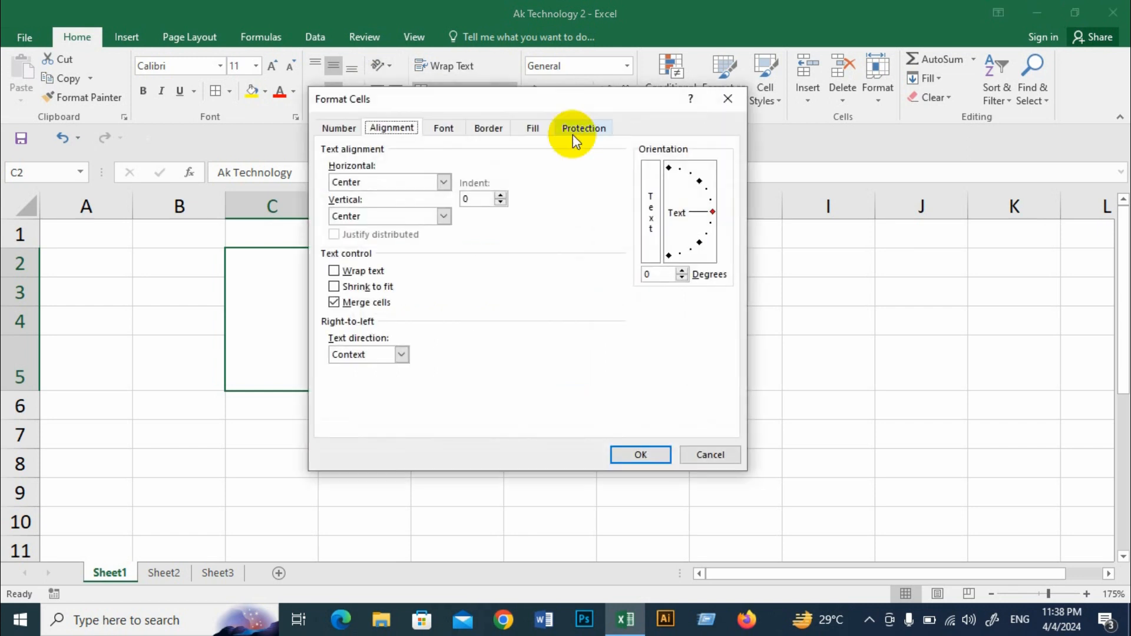
left_click_drag(559, 106, 706, 106)
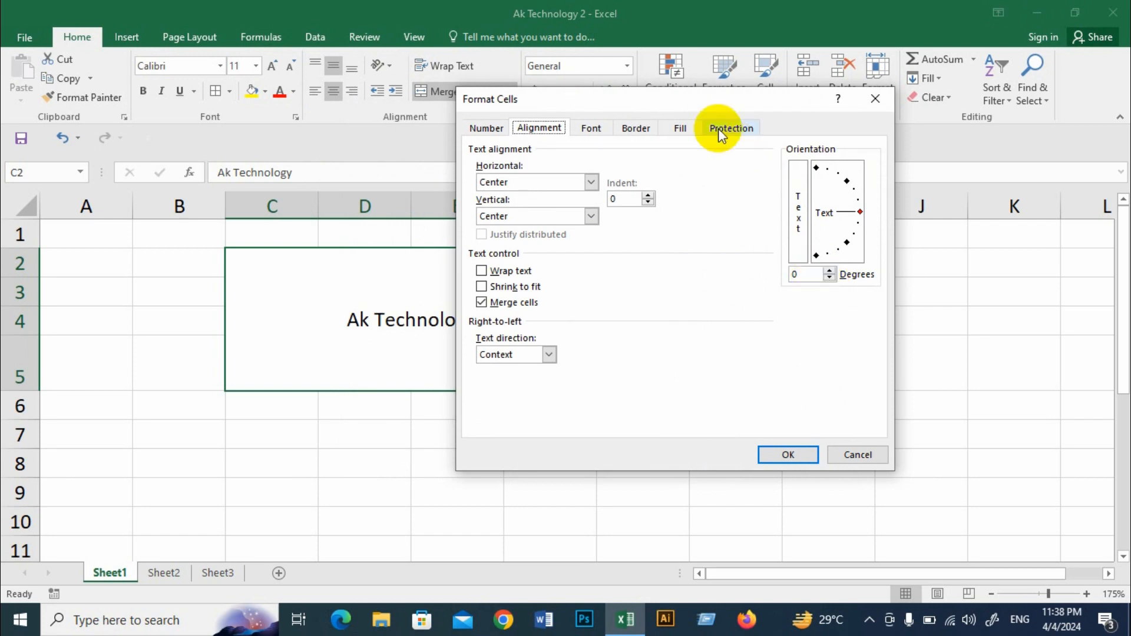
left_click_drag(703, 101, 768, 94)
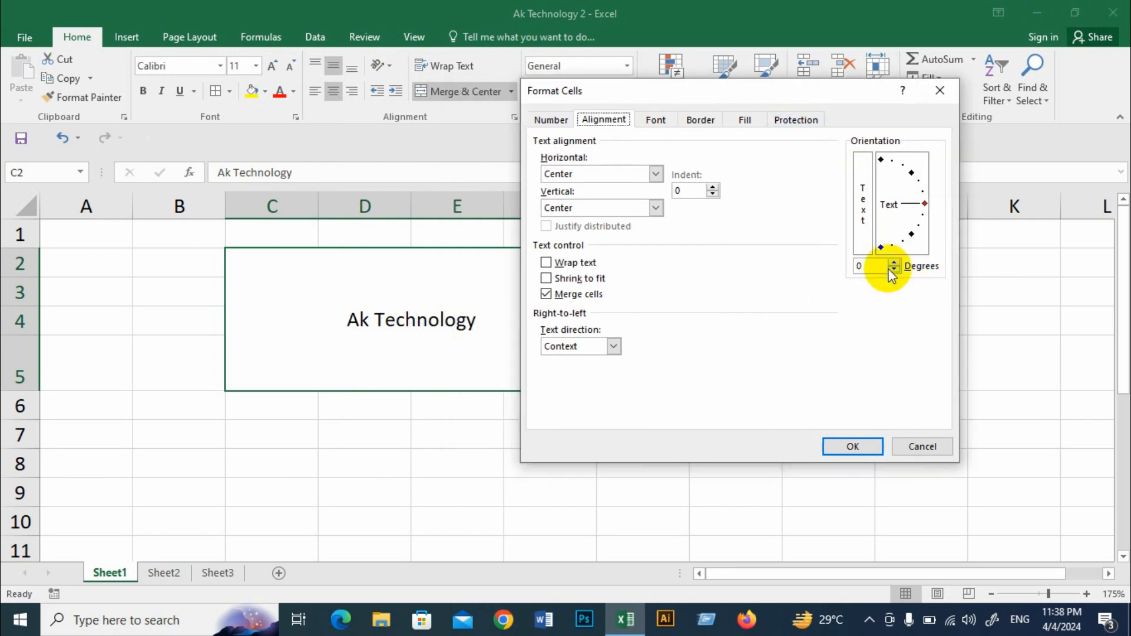
left_click(925, 204)
left_click_drag(925, 204, 918, 181)
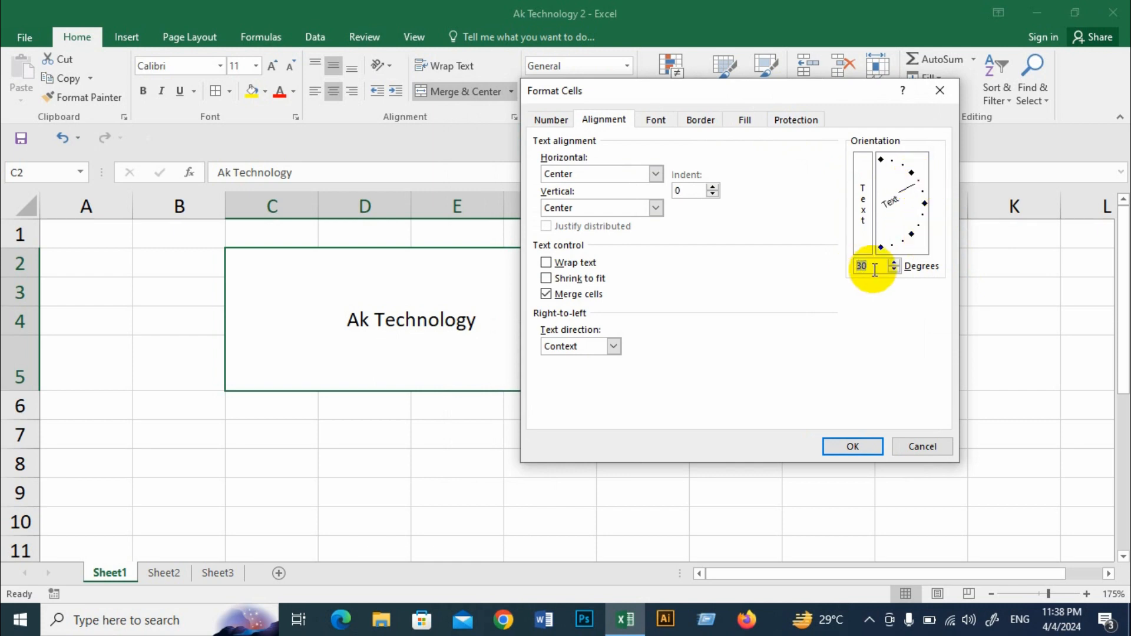
left_click(850, 448)
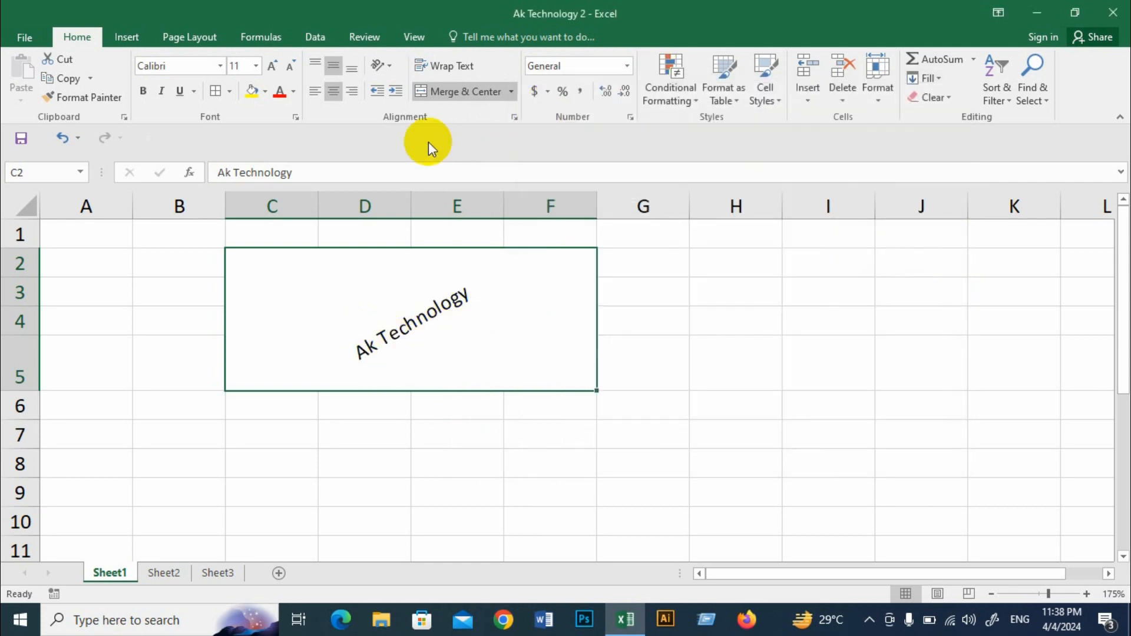
Step: Reset the merged text's orientation angle to 0 degrees in the cell alignment settings
left_click(380, 68)
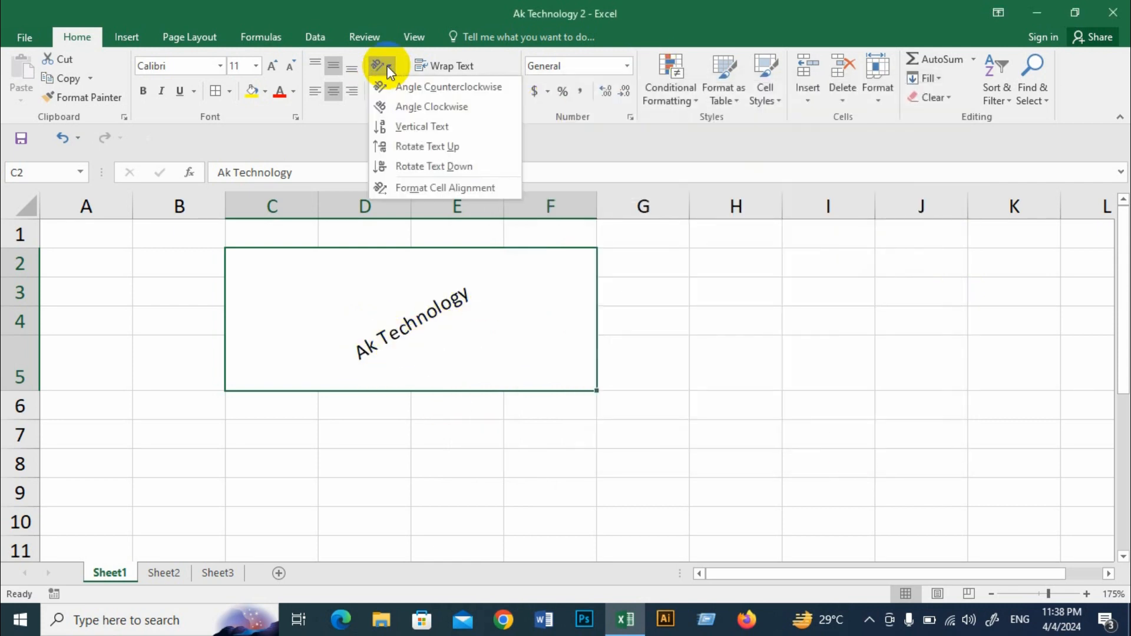
left_click(441, 187)
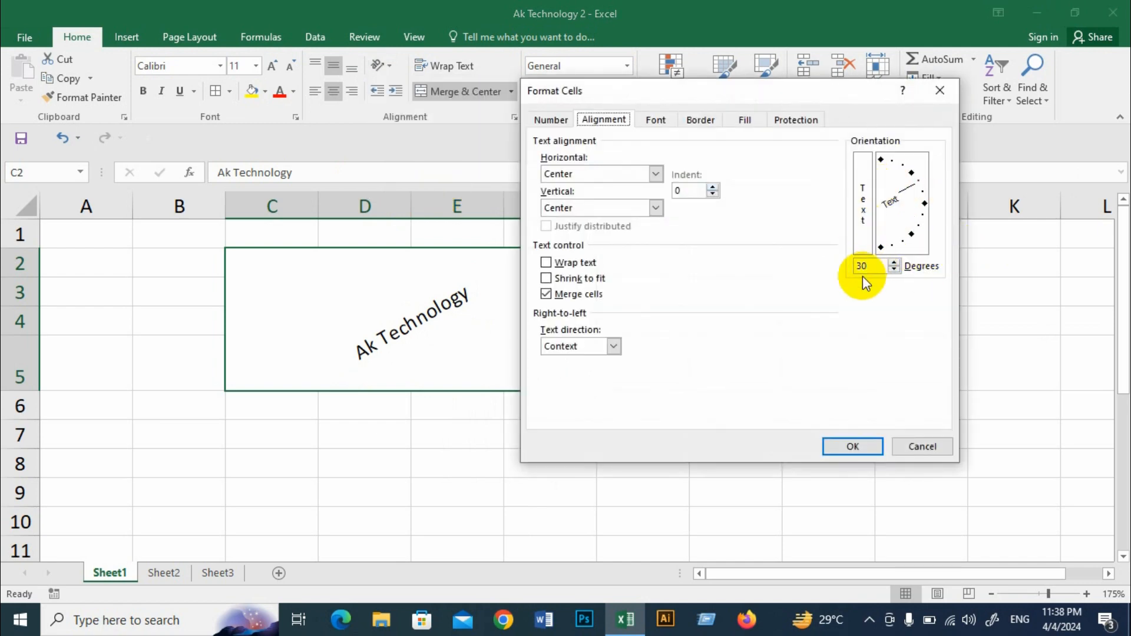
left_click_drag(868, 265, 851, 265)
type("0")
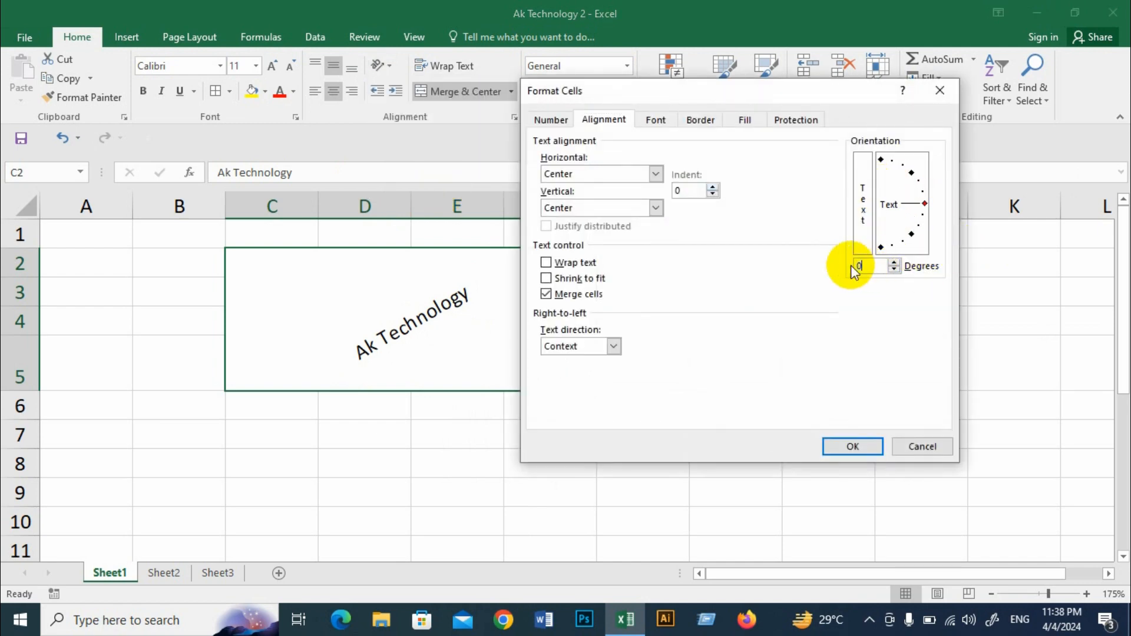
left_click(863, 447)
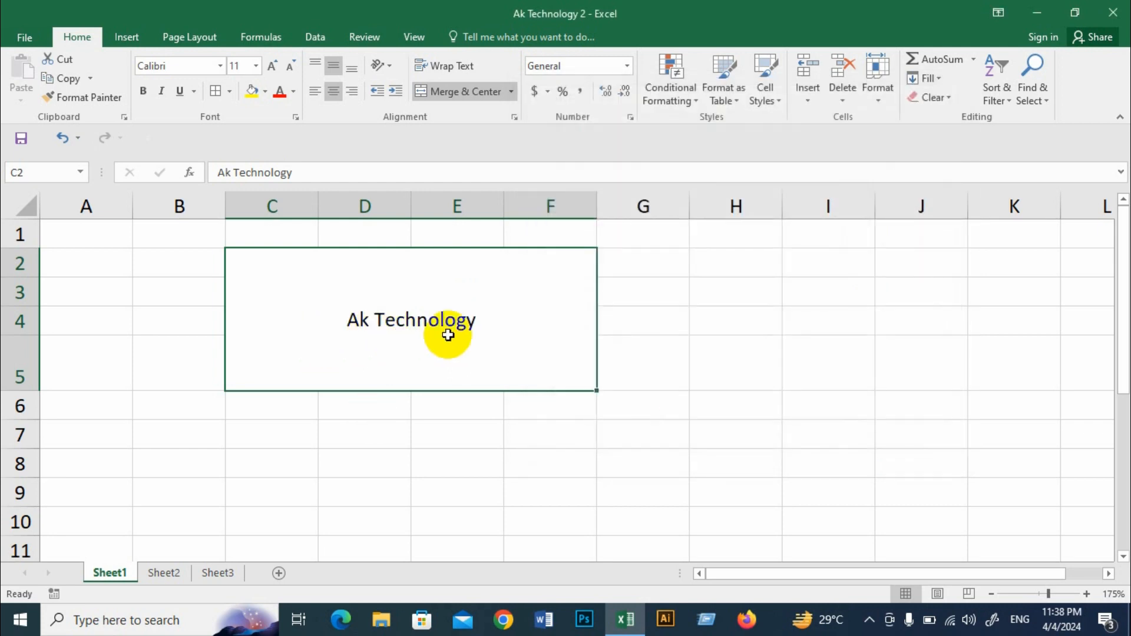
Step: Set the merged text's orientation to -36 degrees in the cell alignment settings
left_click(381, 66)
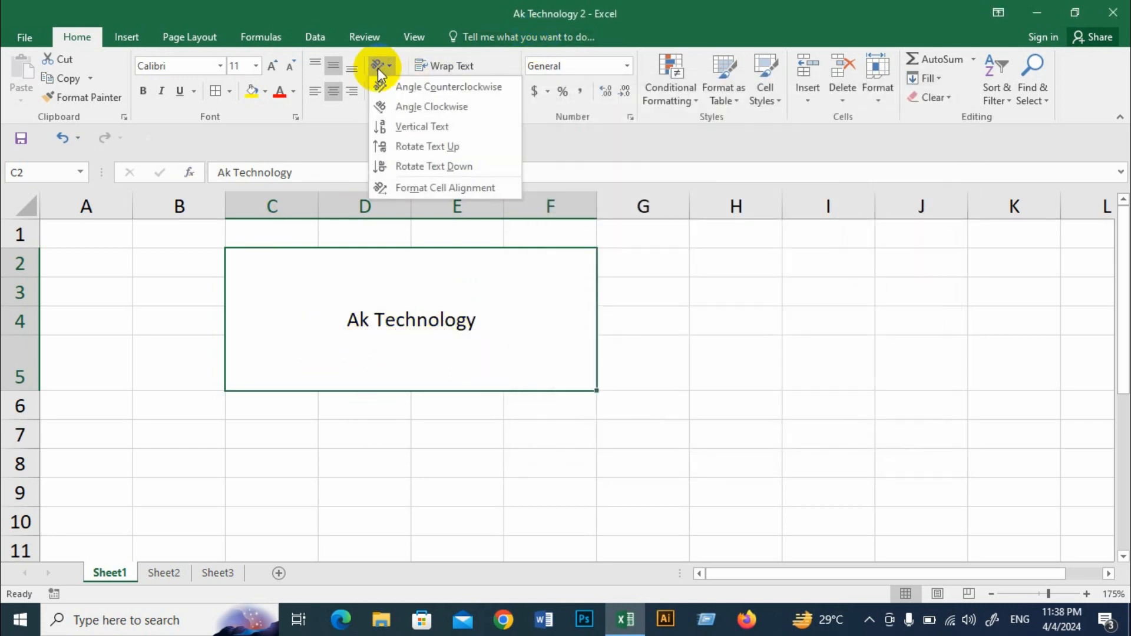
left_click(429, 189)
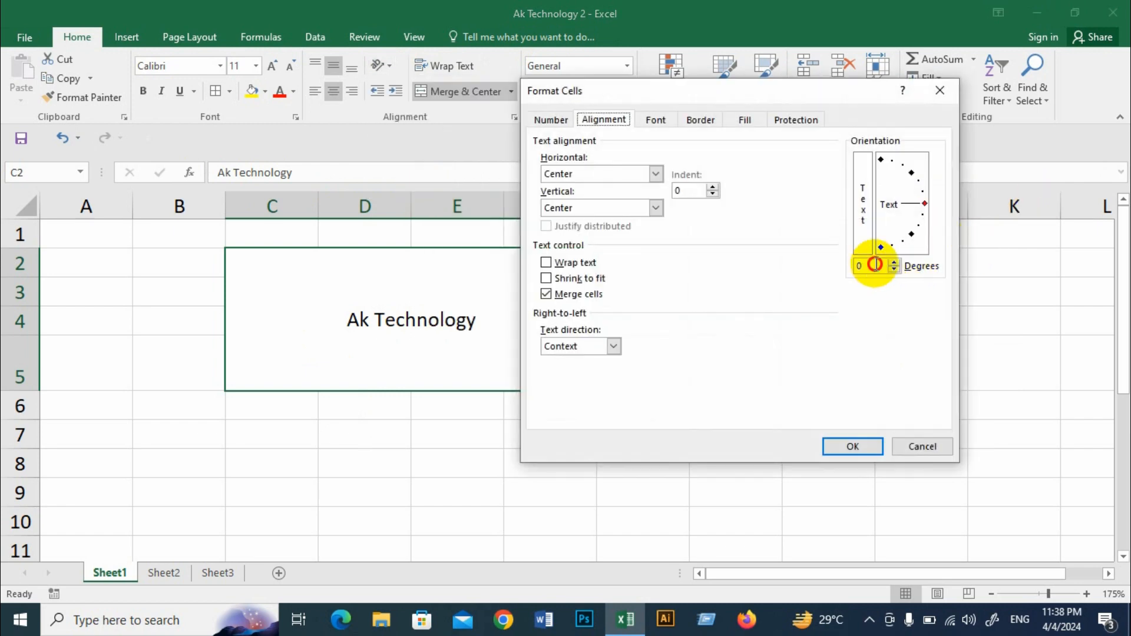
left_click(848, 268)
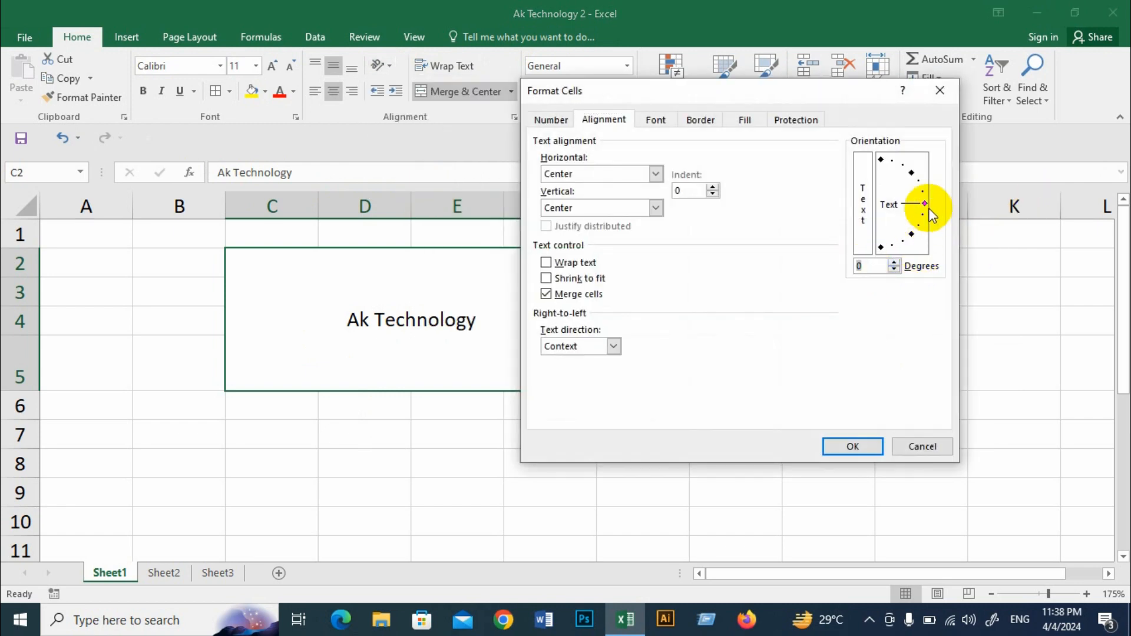
left_click_drag(925, 206, 916, 231)
left_click(920, 221)
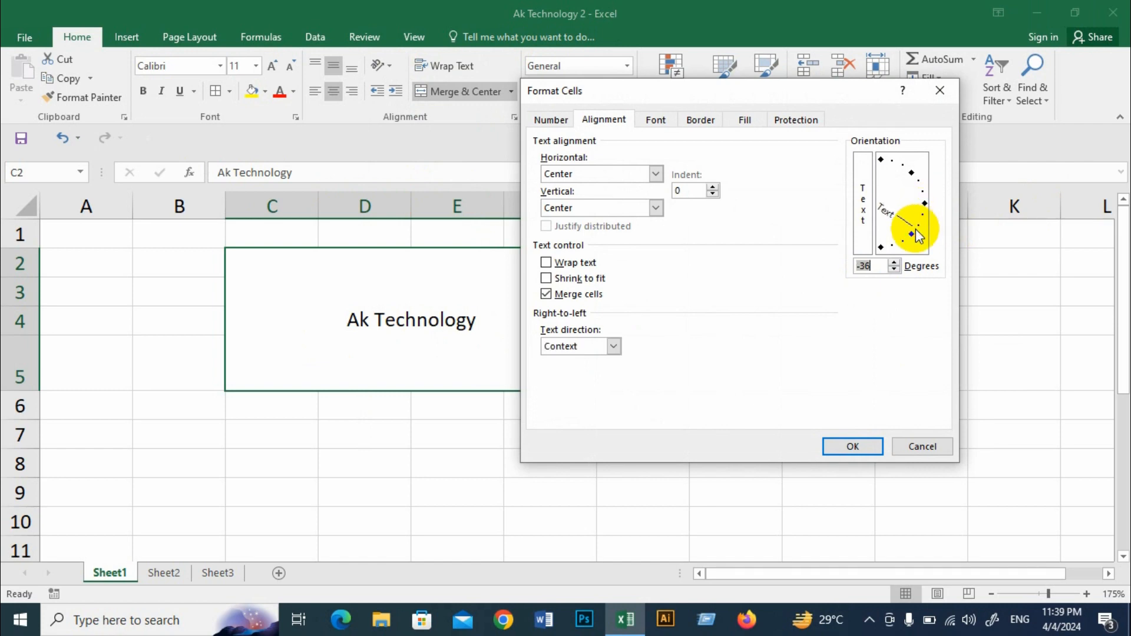
left_click(859, 447)
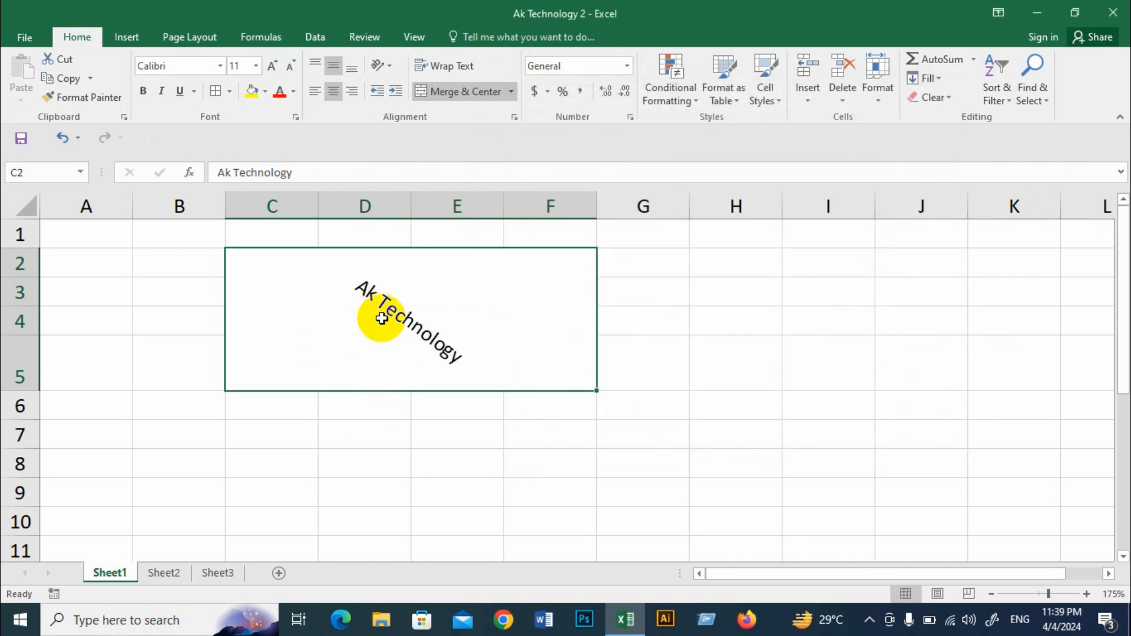
Step: Return the downward-slanted "Ak Technology" text to horizontal by setting its orientation to 0 degrees
left_click(386, 66)
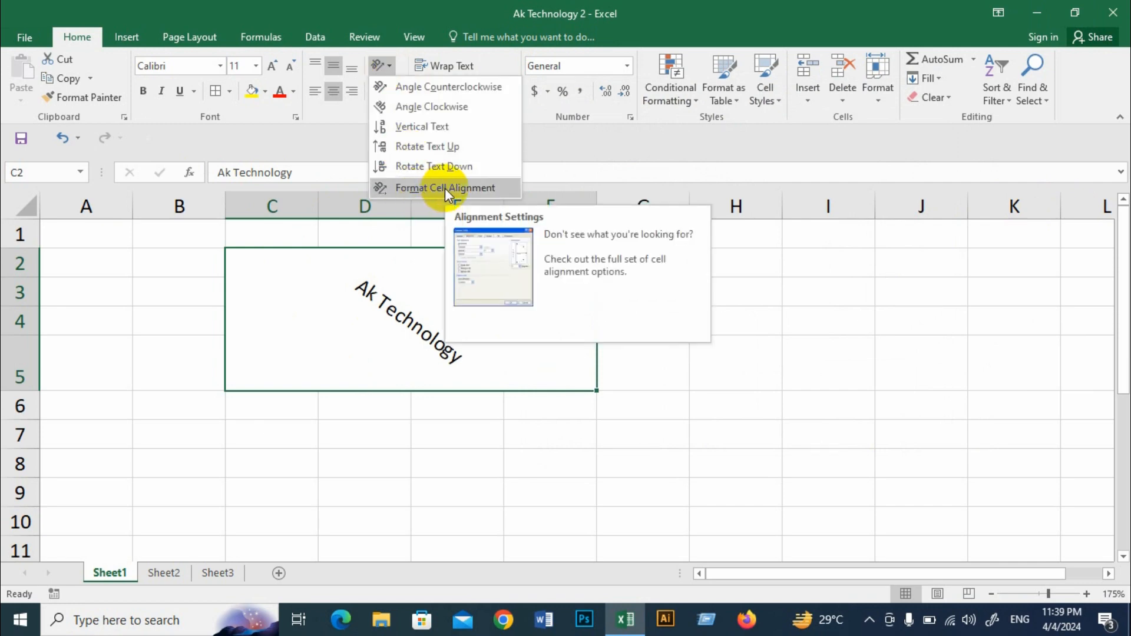
left_click(444, 189)
left_click_drag(876, 271, 836, 266)
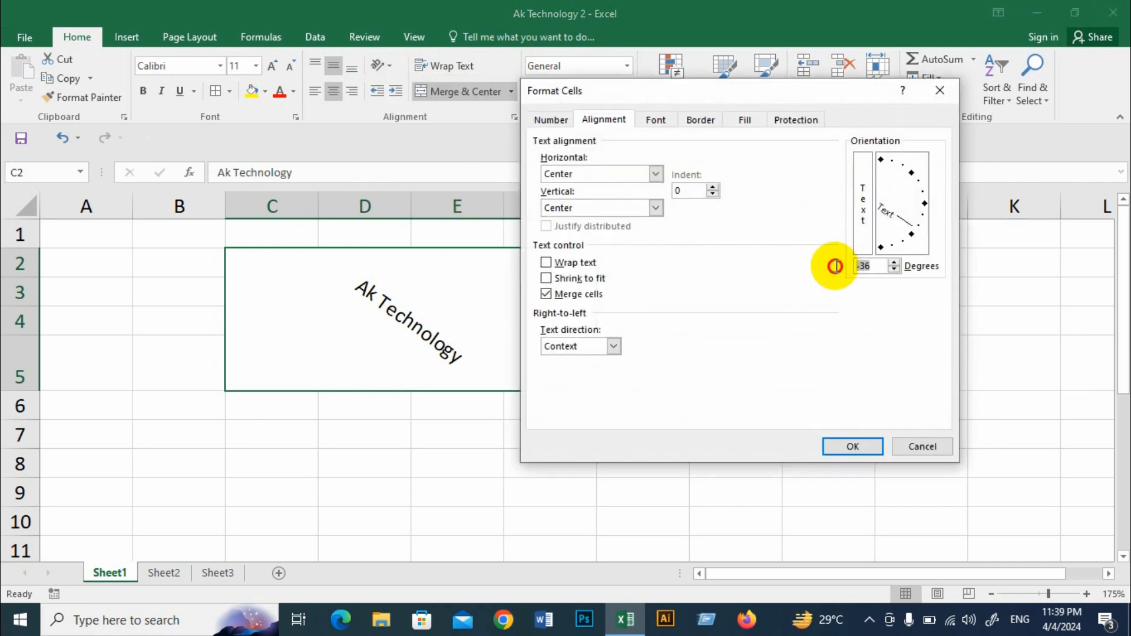
type("0")
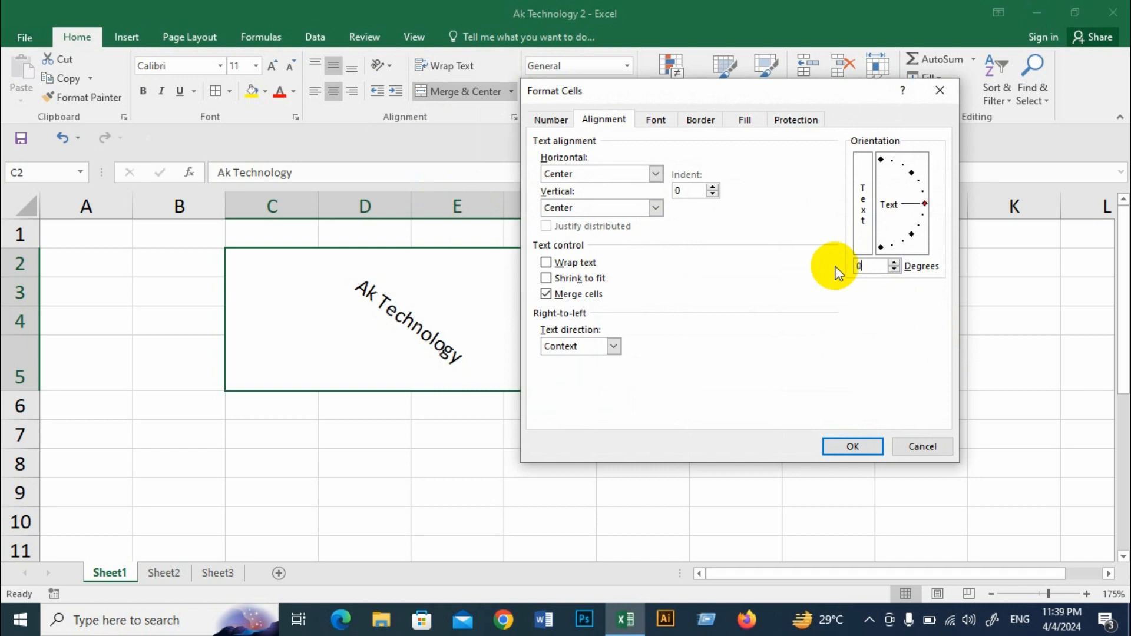
left_click(854, 446)
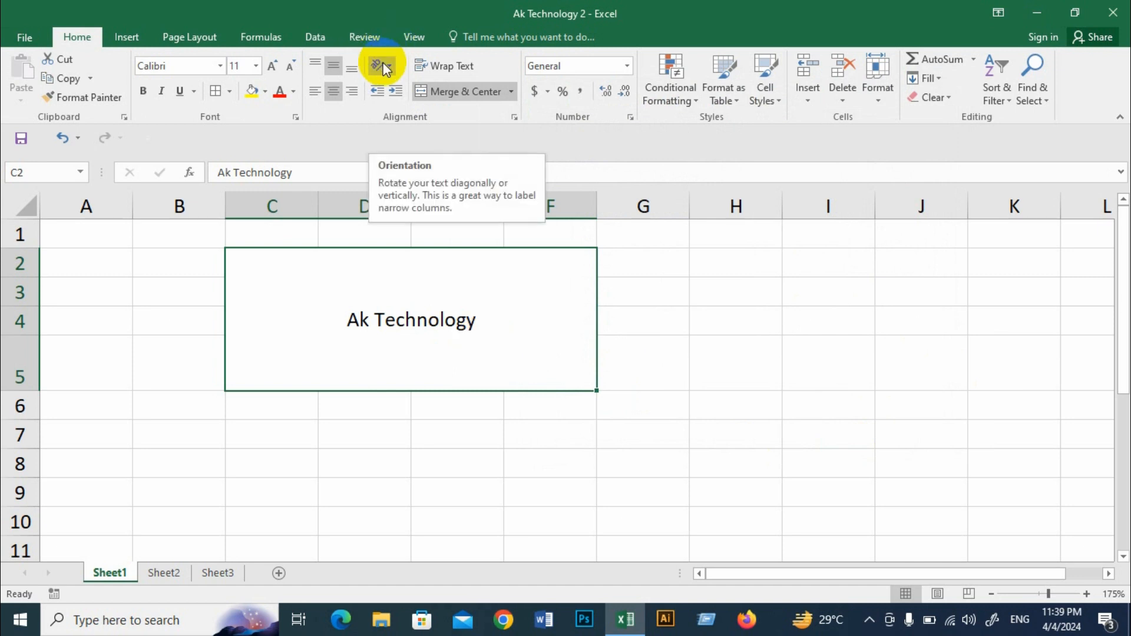
Step: Undo the last change, and left-align the merged "Ak Technology" text with its indent increased by six levels
key("ctrl+z")
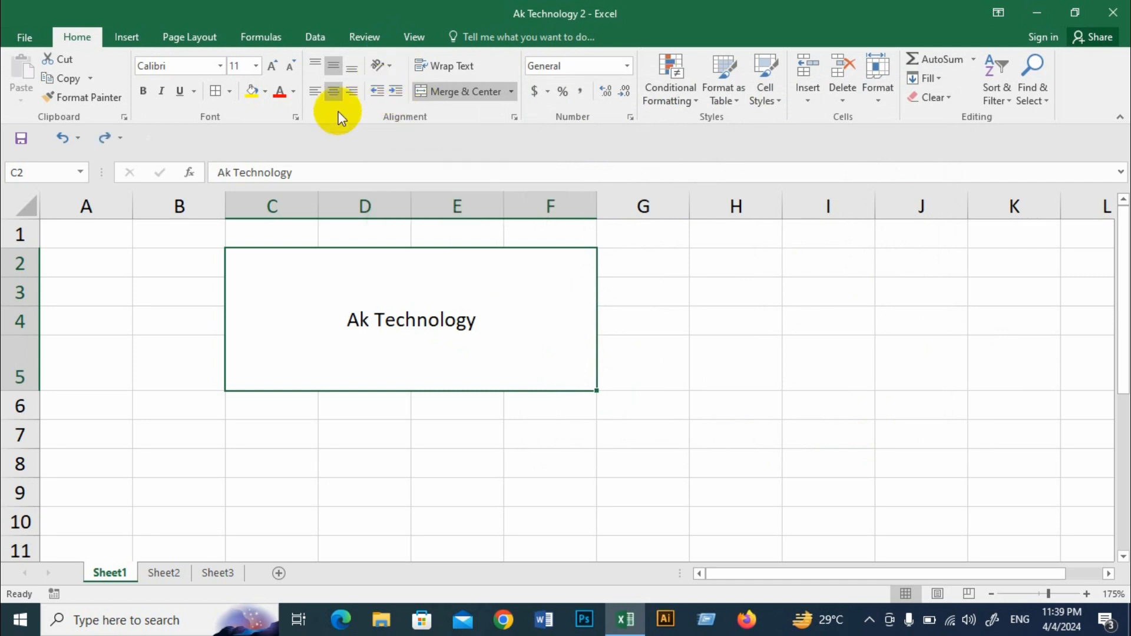
left_click(316, 91)
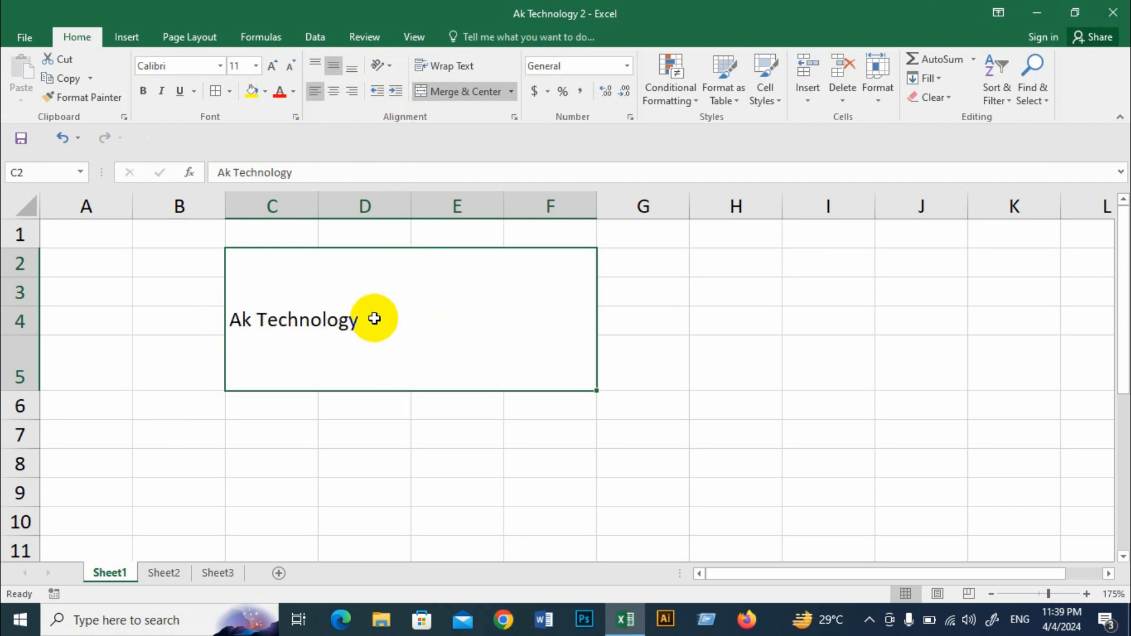
left_click(396, 94)
left_click(396, 94)
left_click(396, 91)
left_click(396, 90)
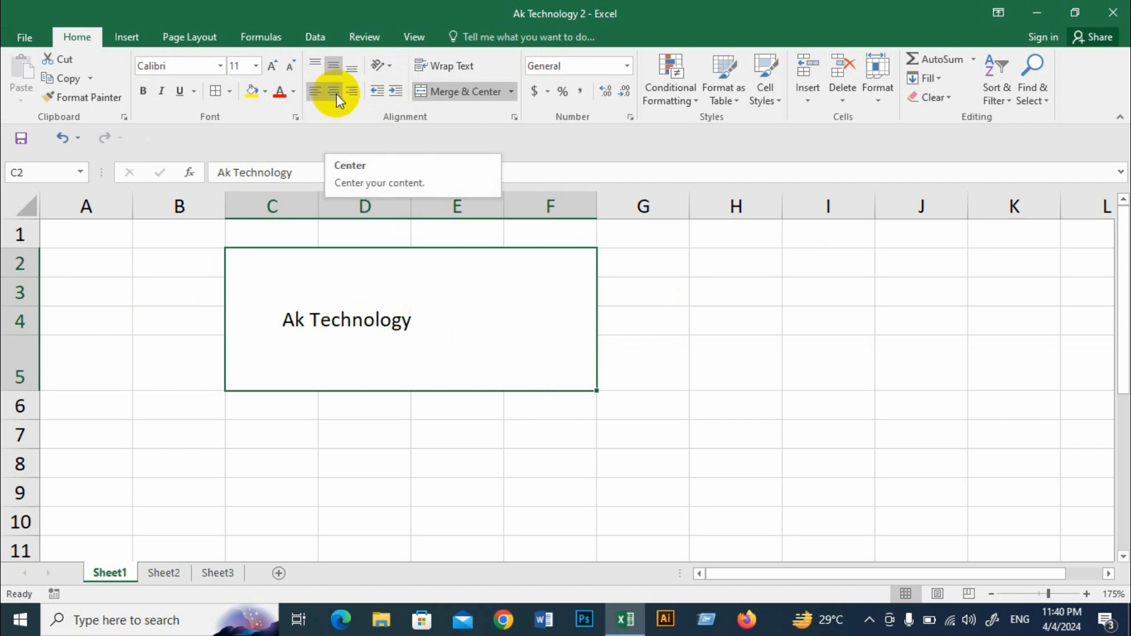
left_click(398, 93)
left_click(398, 91)
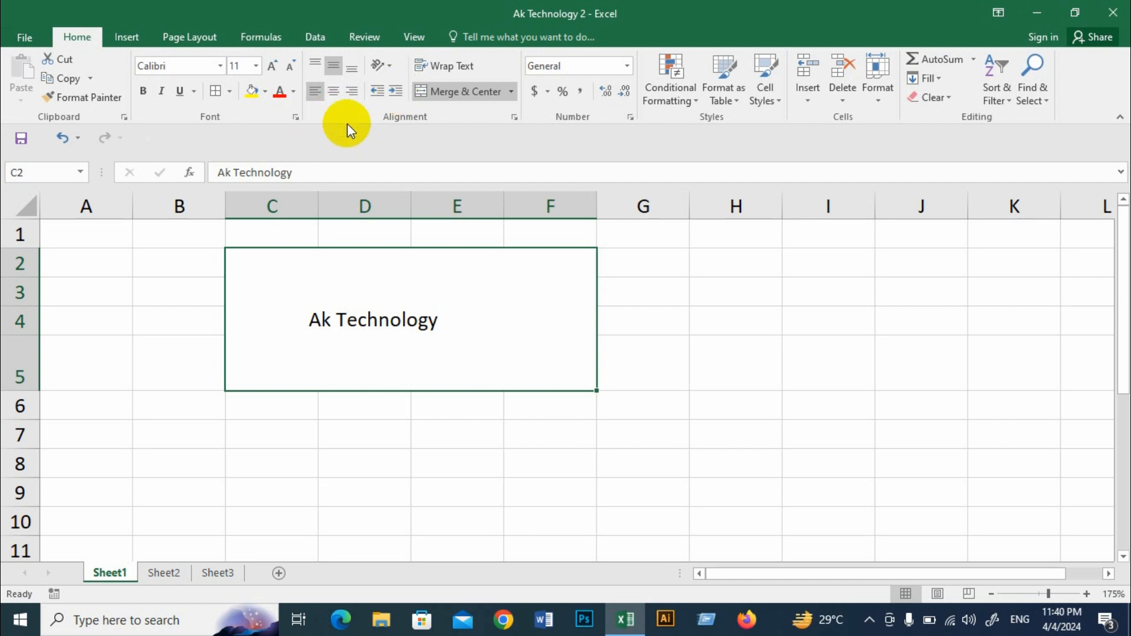
Step: Increase the indent of the merged "Ak Technology" text further, and decrease it all the way back to the cell's left edge
left_click(399, 89)
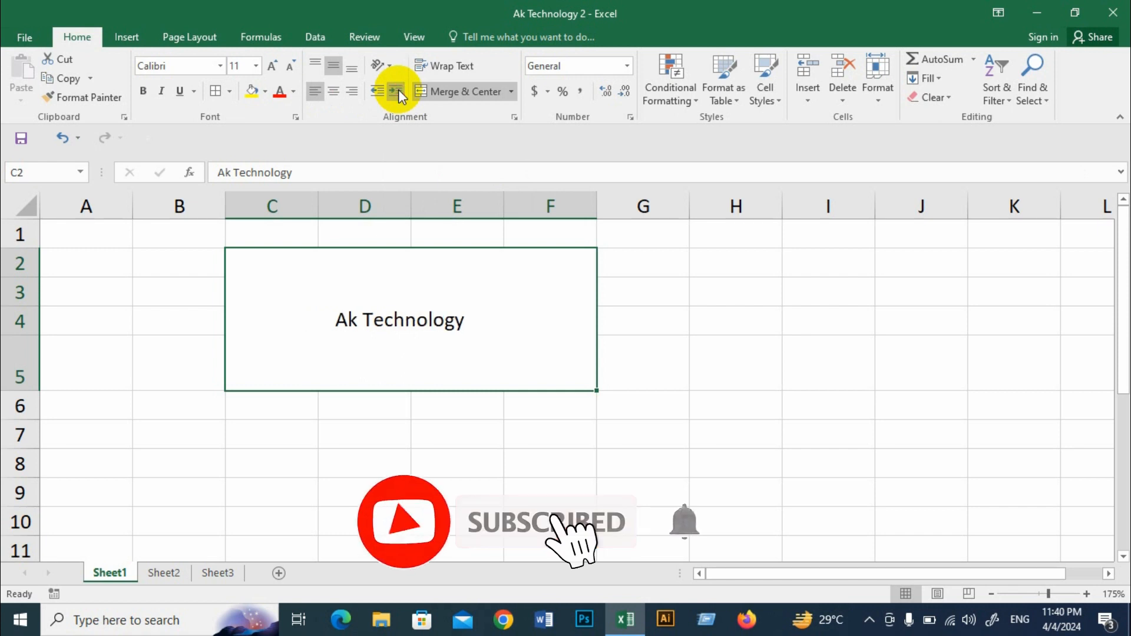
left_click(399, 89)
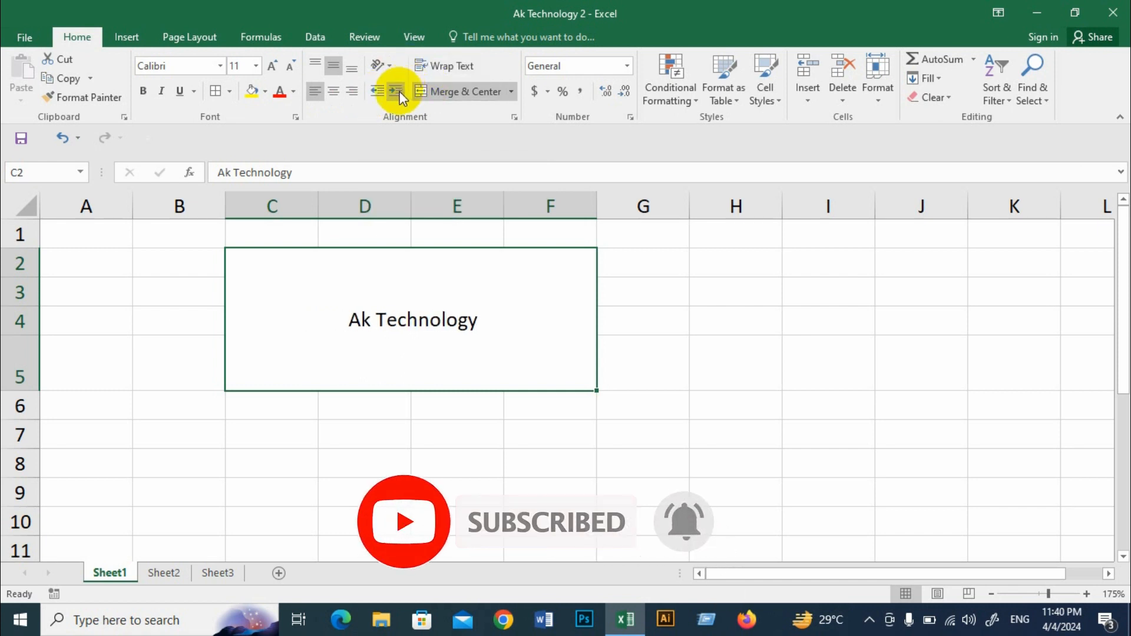
left_click(377, 92)
left_click(377, 90)
left_click(377, 89)
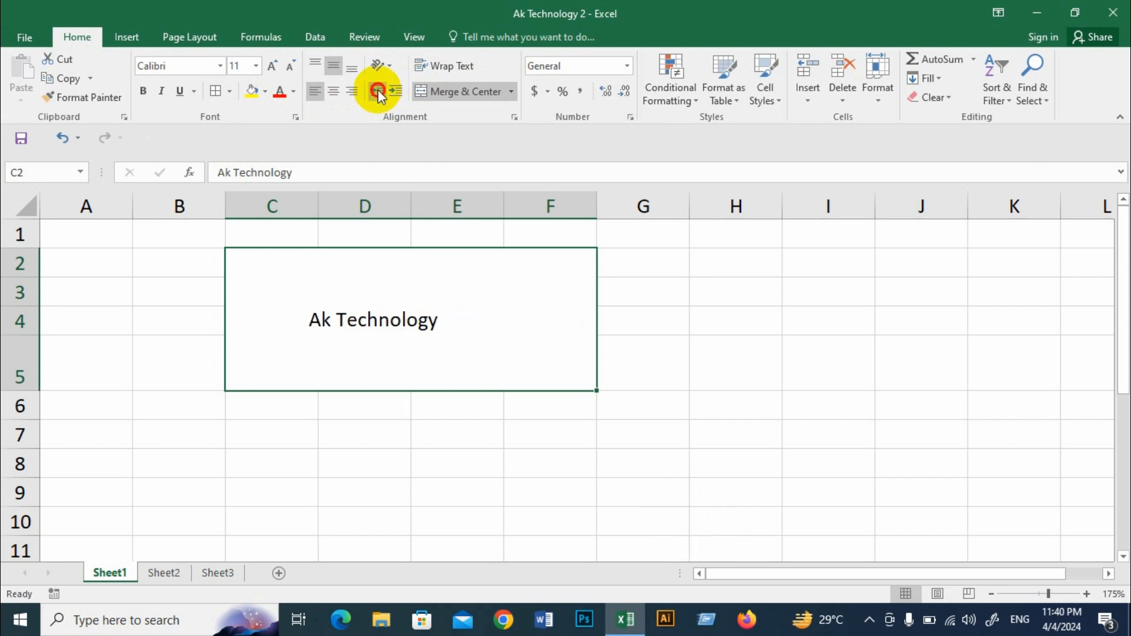
left_click(377, 89)
left_click(377, 90)
left_click(378, 90)
left_click(377, 89)
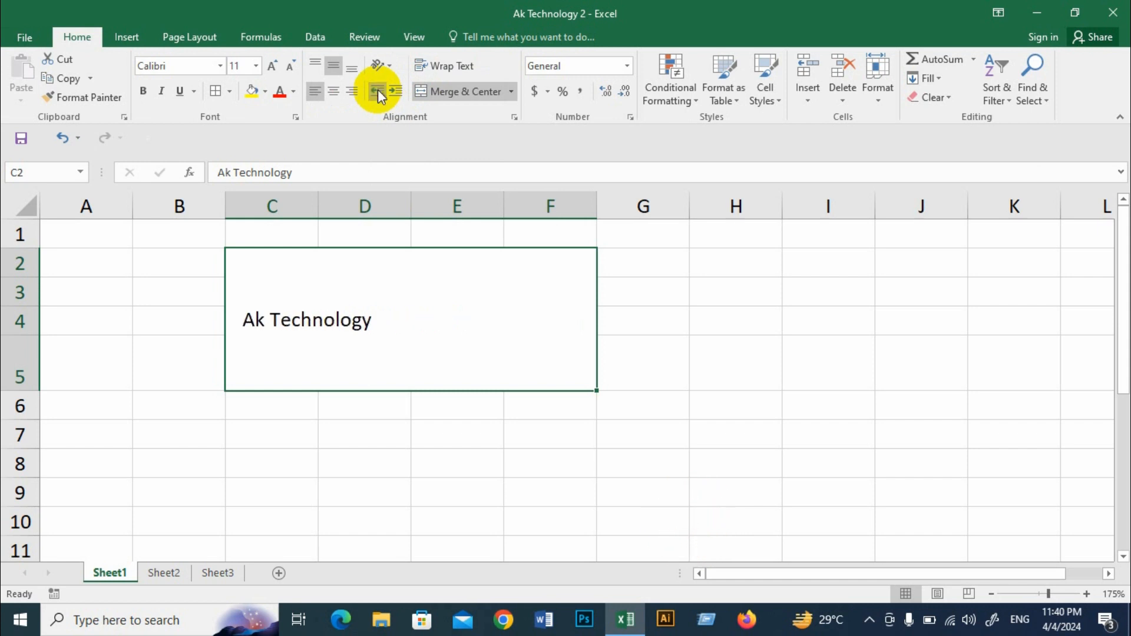
left_click(377, 89)
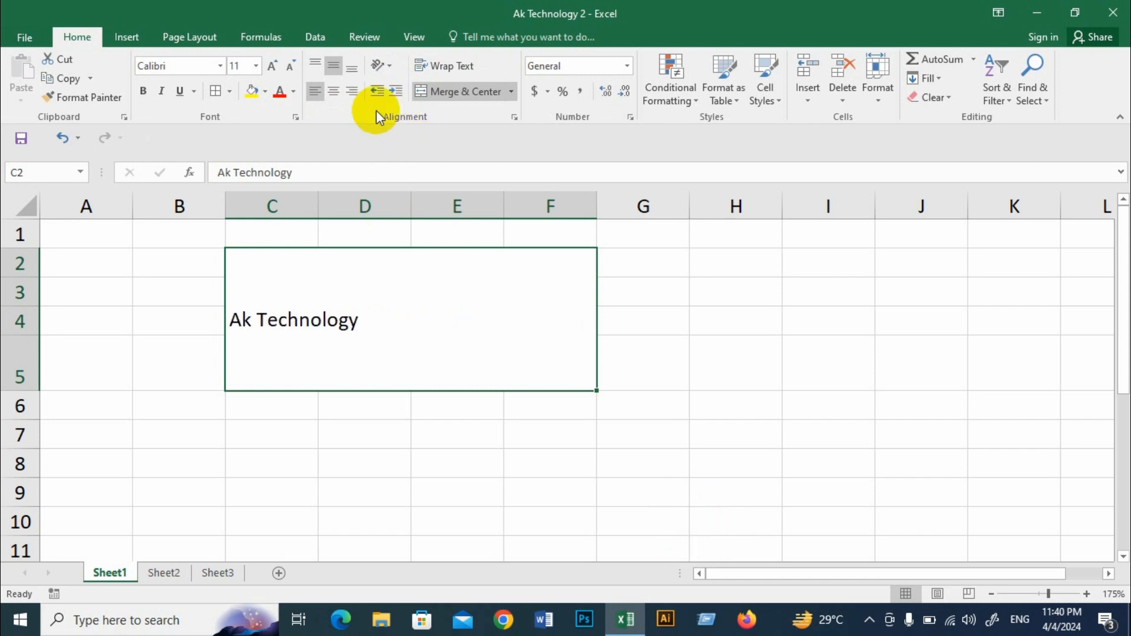
Step: Insert leading spaces before "Ak Technology" inside the merged cell and delete them again
double_click(239, 321)
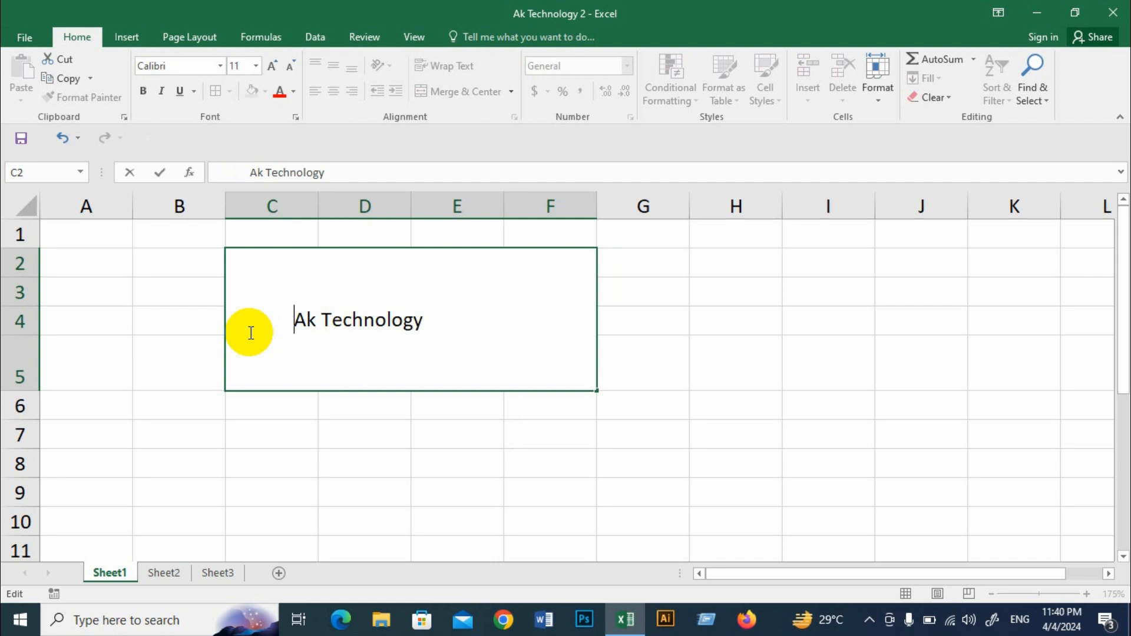
key("BackSpace")
key("BackSpace")
key("BackSpace")
key("BackSpace")
key("BackSpace")
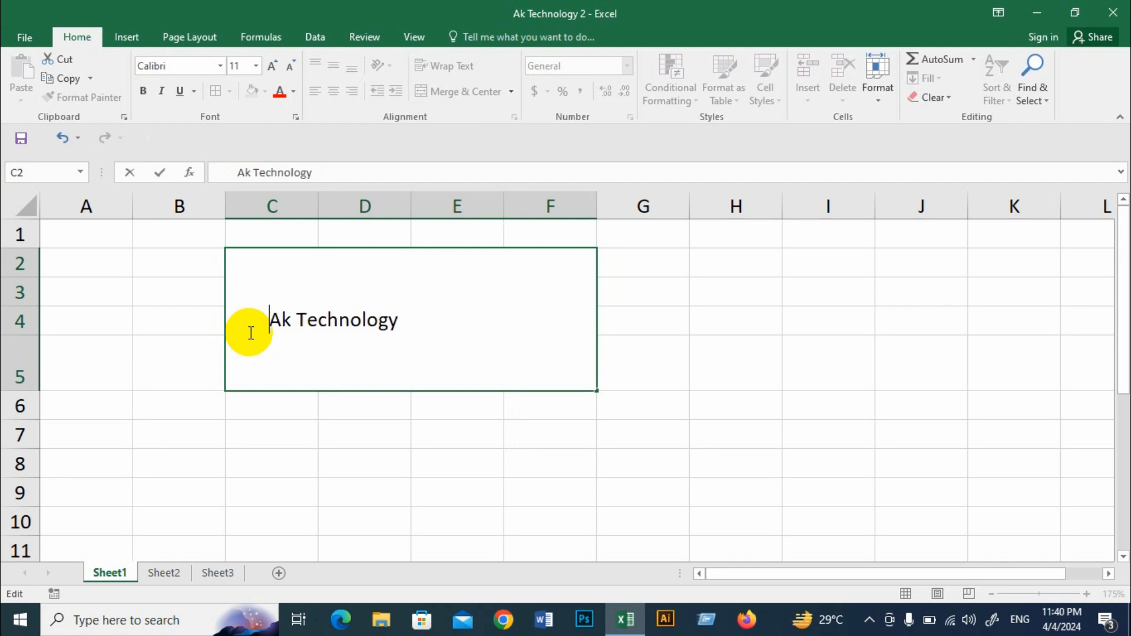
key("BackSpace")
key("BackSpace")
key("BackSpace")
key("BackSpace")
key("BackSpace")
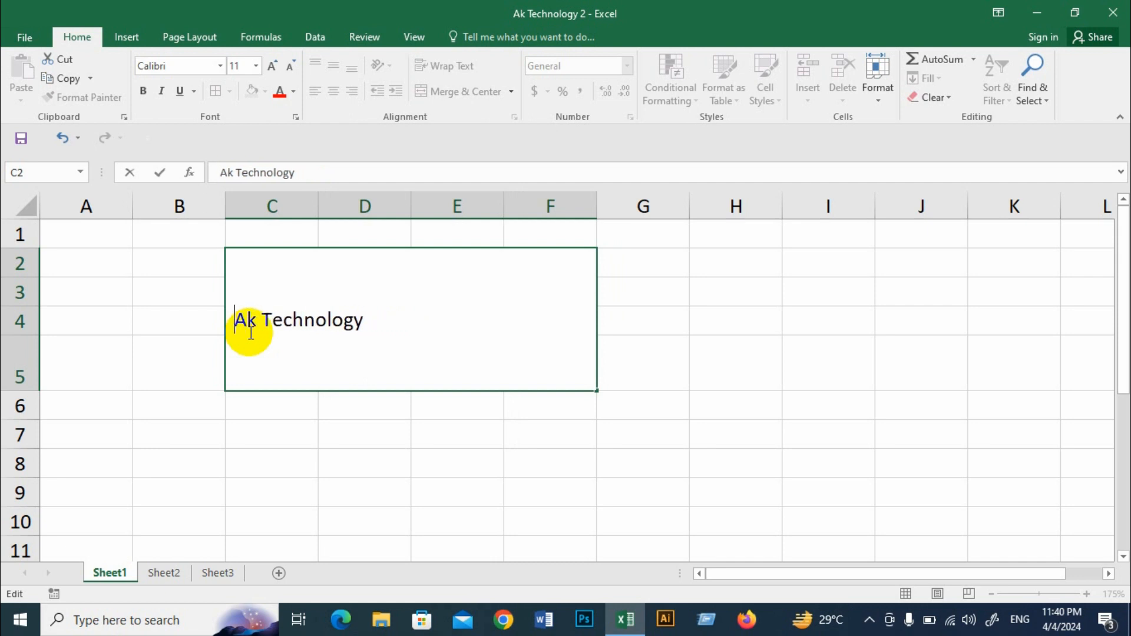
left_click(319, 406)
left_click(343, 324)
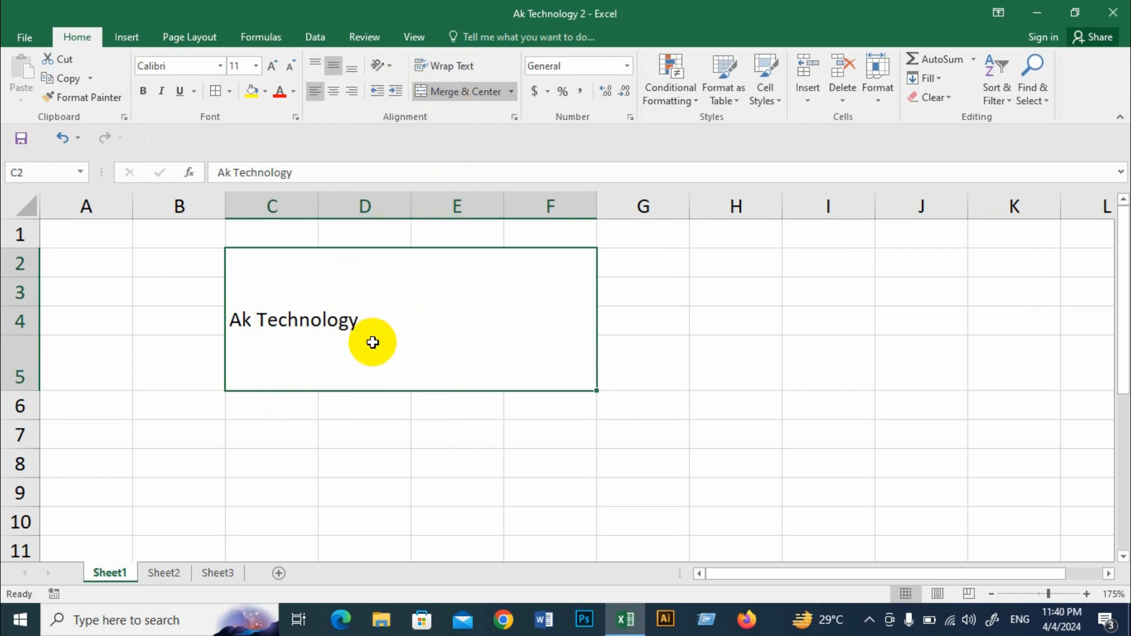
Step: Replace the merged cell's text with "Hi Friends welcome to Ak Technololgy Channel"
double_click(379, 323)
left_click_drag(379, 323, 228, 319)
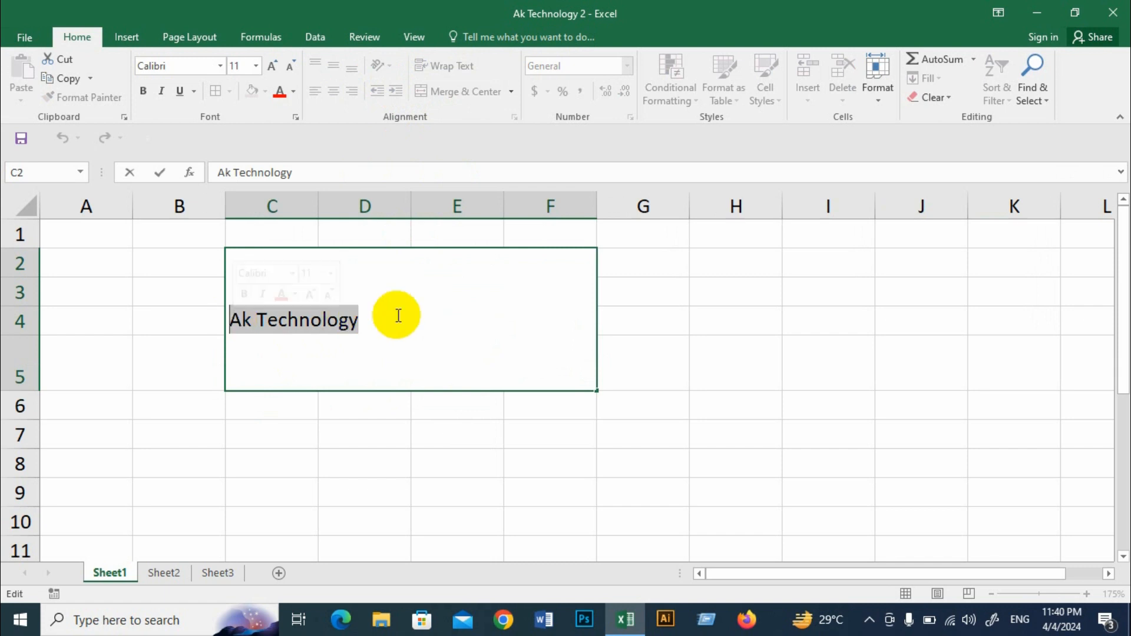
type("Hi Fri")
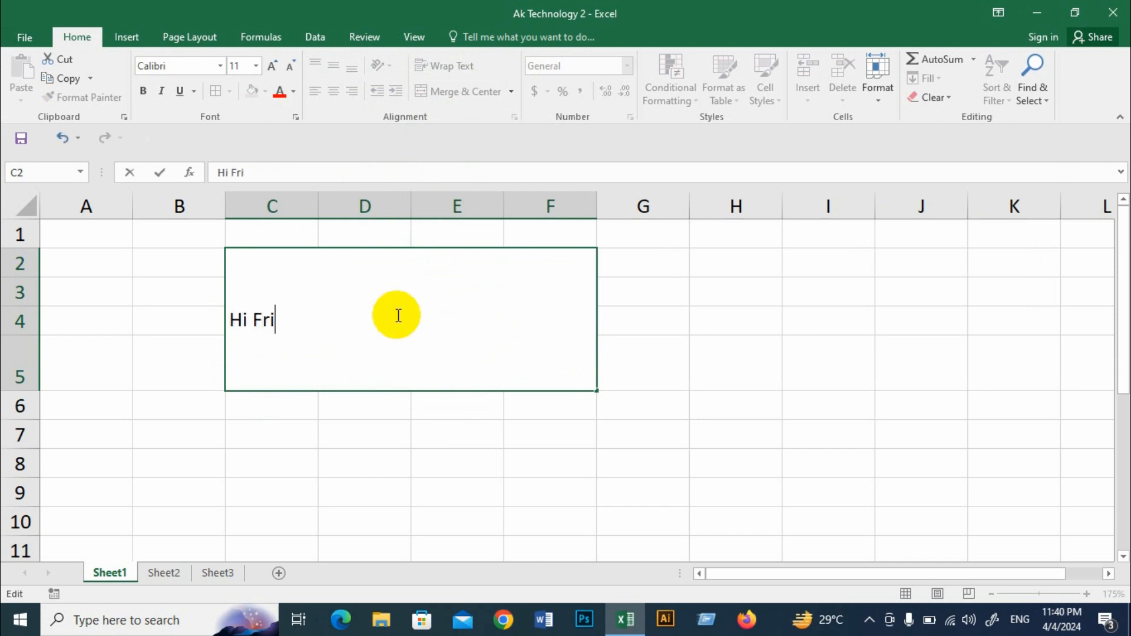
type("ends wel")
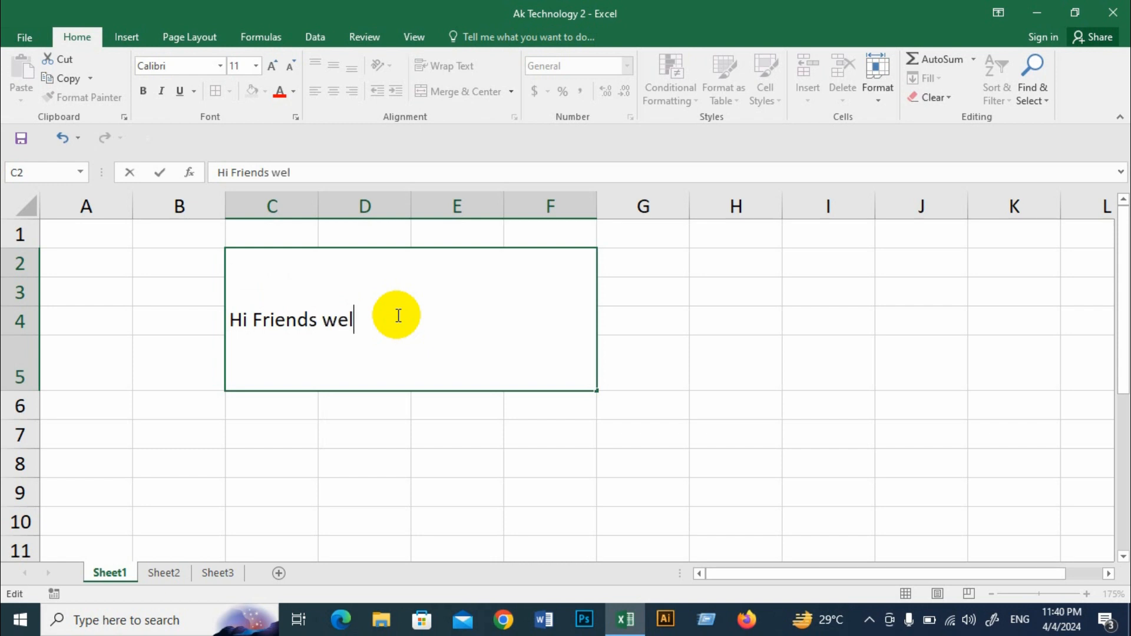
type("come to Ak")
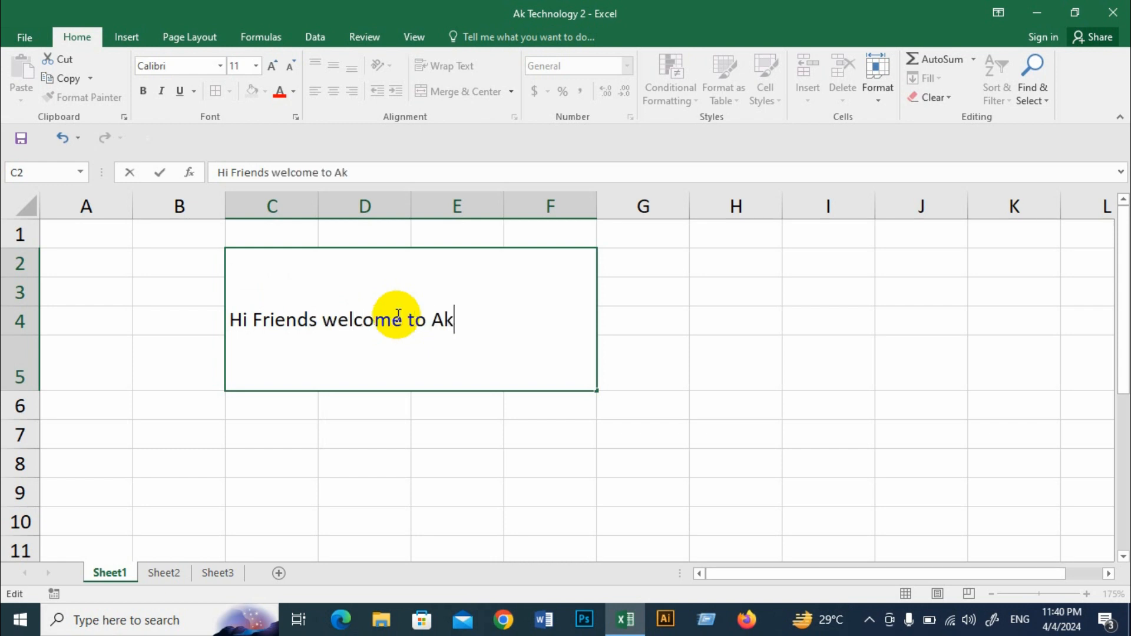
type(" Technololgy ")
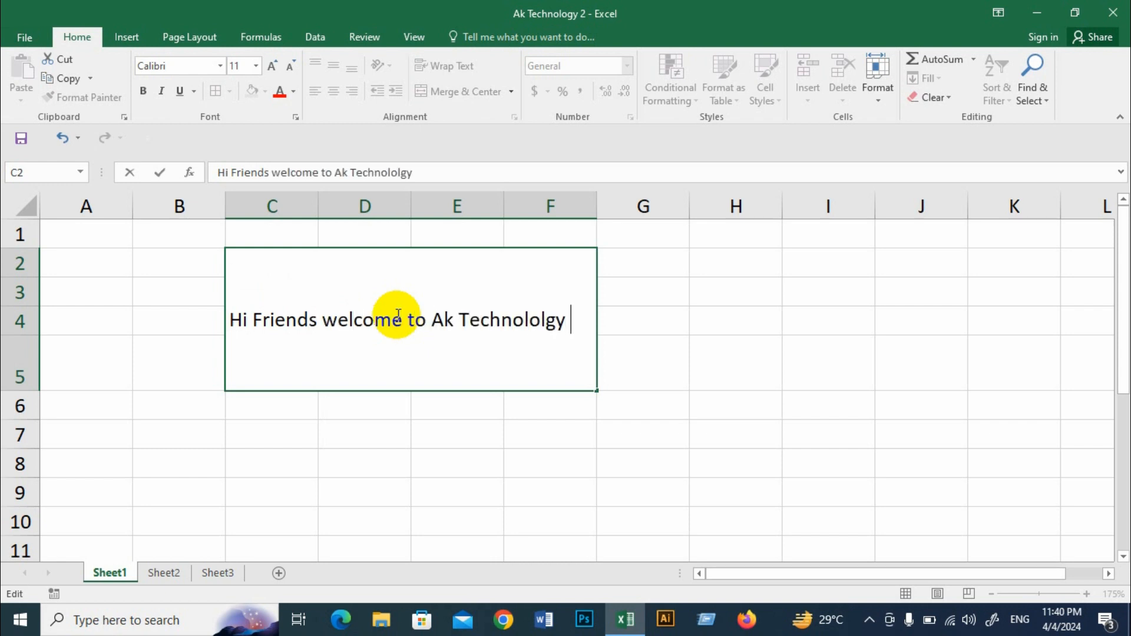
type("Channel")
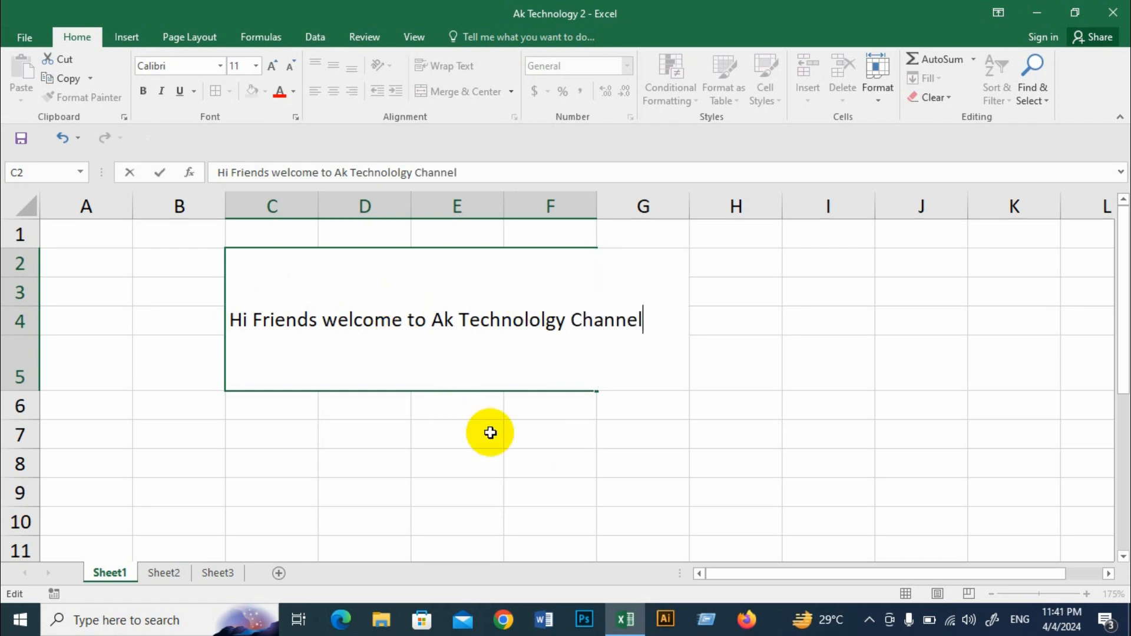
left_click(515, 462)
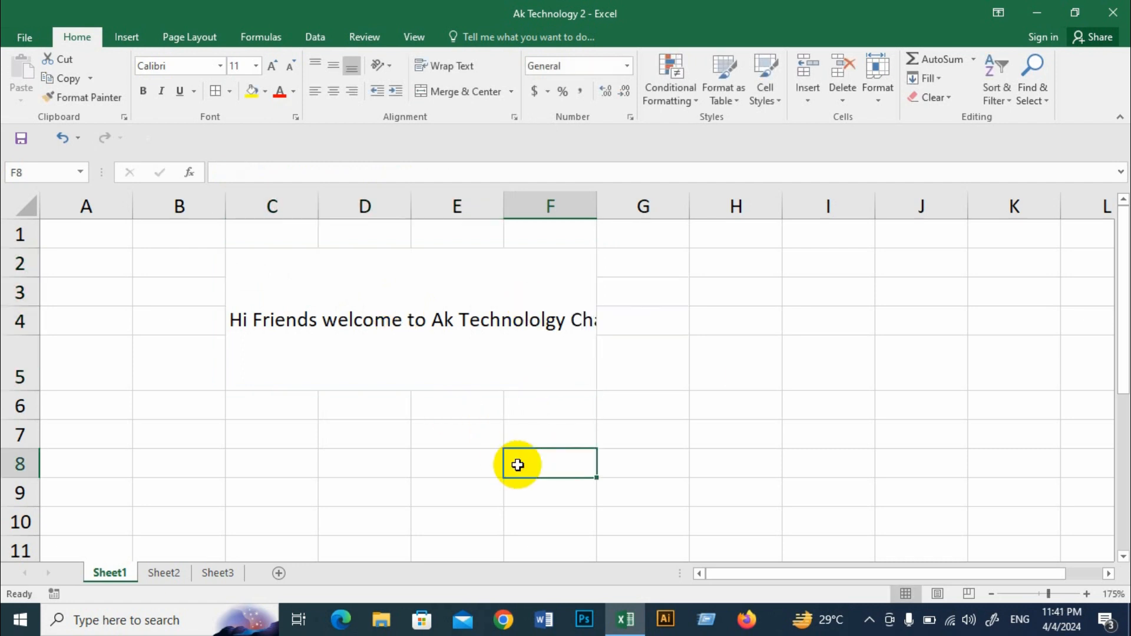
left_click(300, 339)
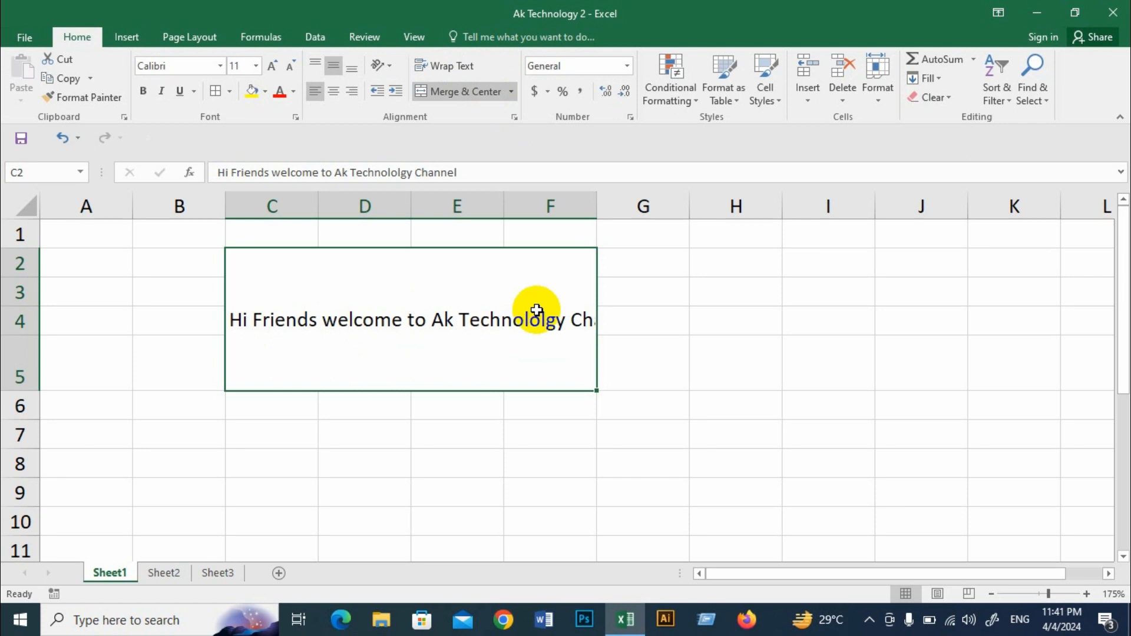
Step: Switch to Word, create a blank document, and enter "The Quick" and "Brown" on two separate lines
left_click(543, 619)
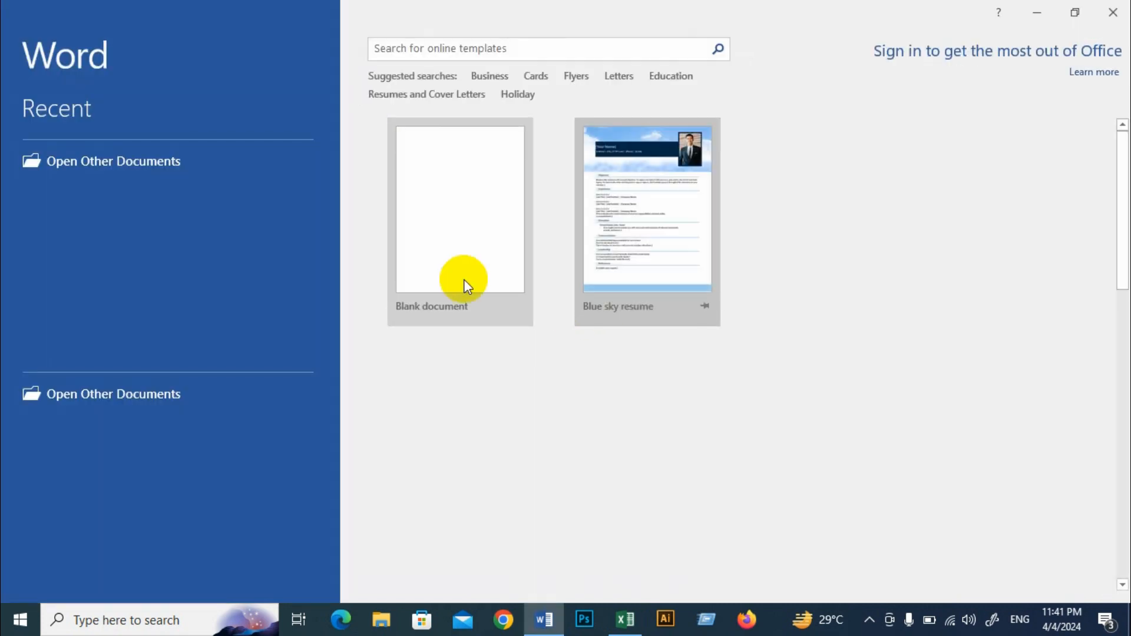
left_click(463, 281)
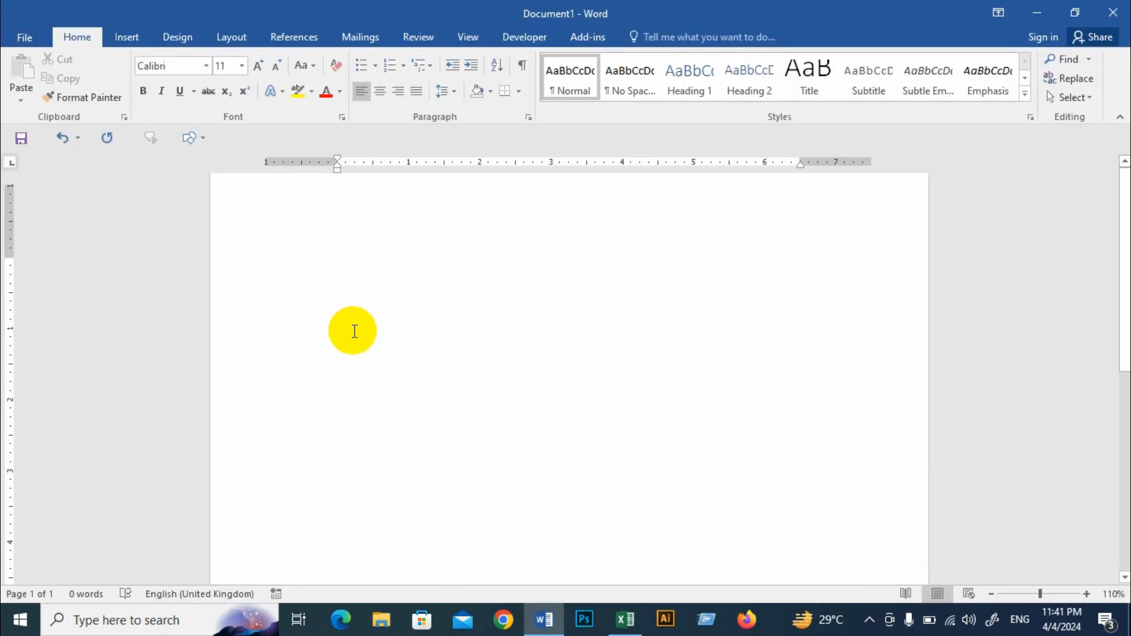
scroll(354, 331, "up", 2)
type("T")
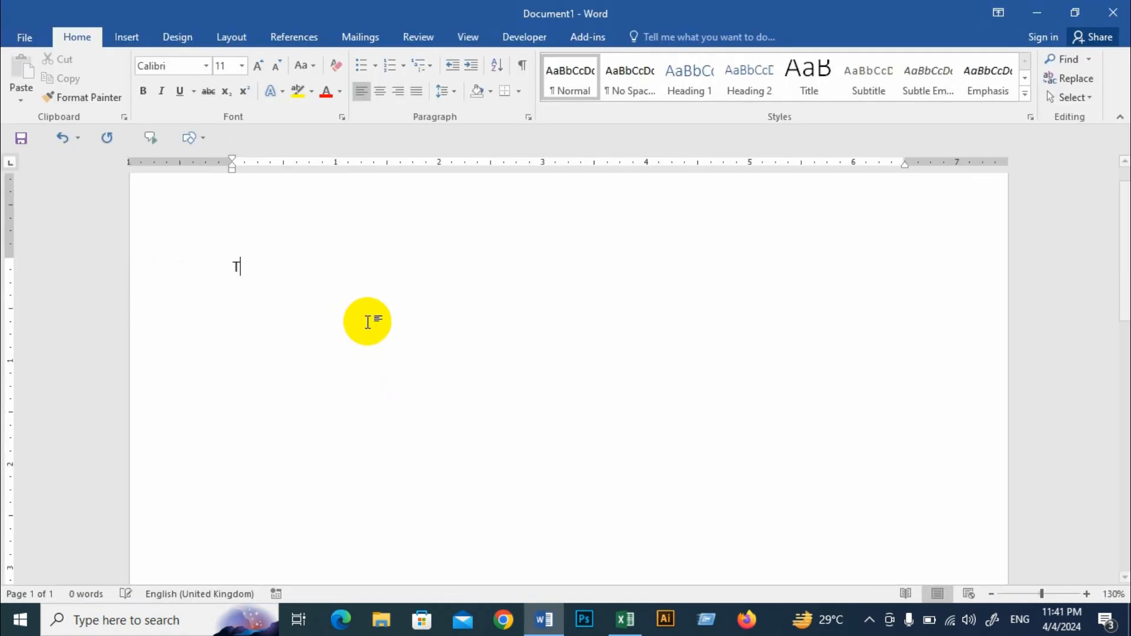
type("he Quick")
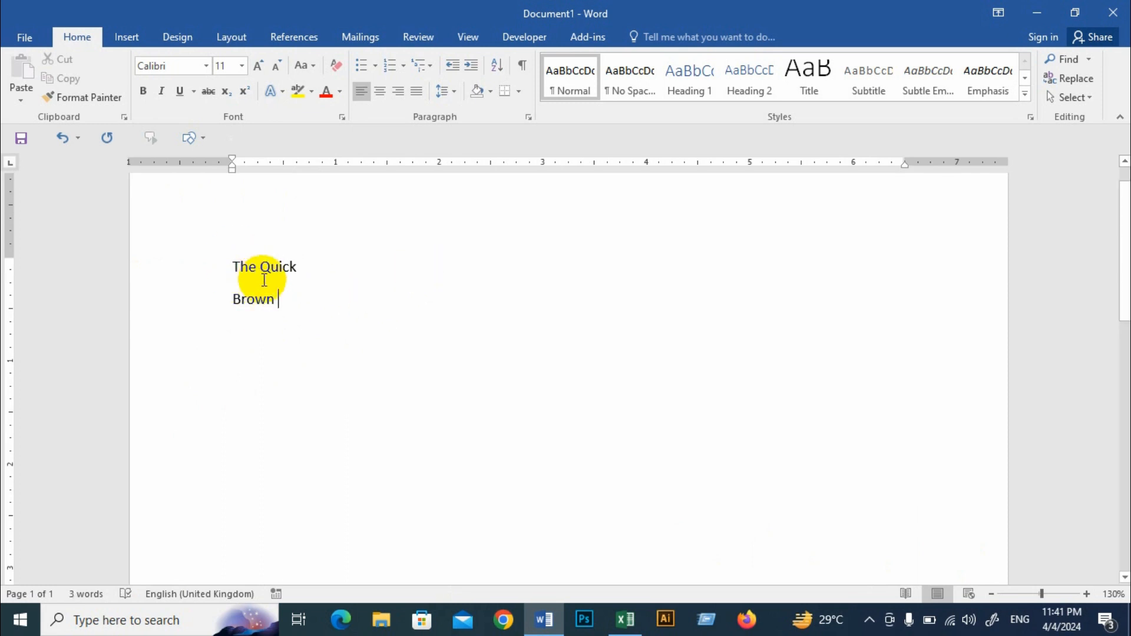
left_click(357, 271)
Step: Switch back to Excel and turn on Wrap Text for the welcome sentence in the merged cell
left_click(617, 628)
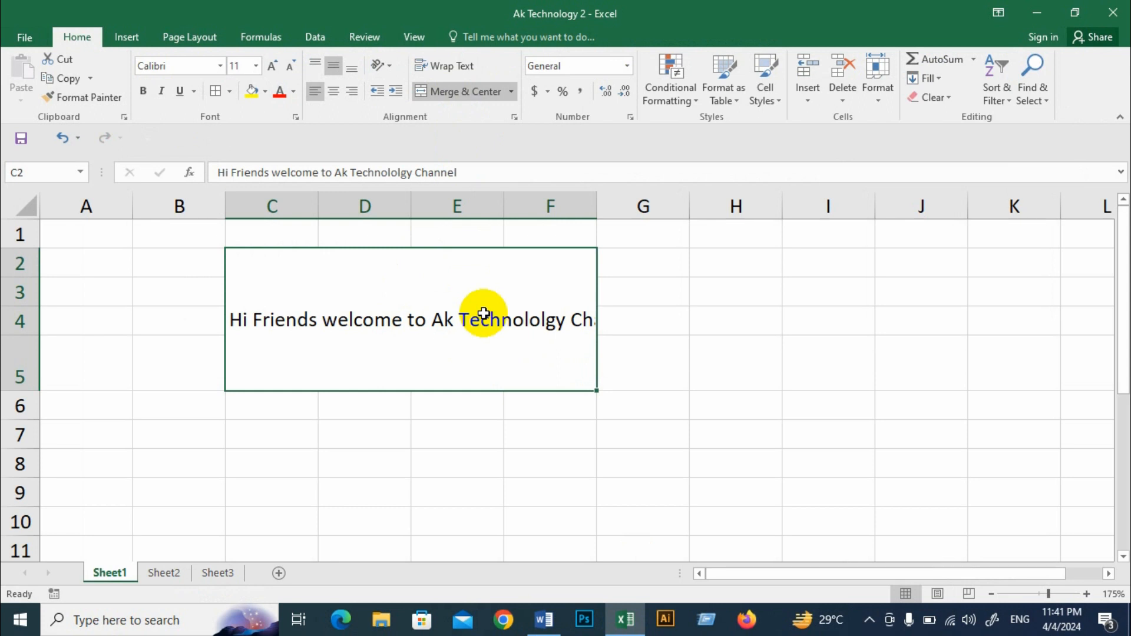
left_click(457, 66)
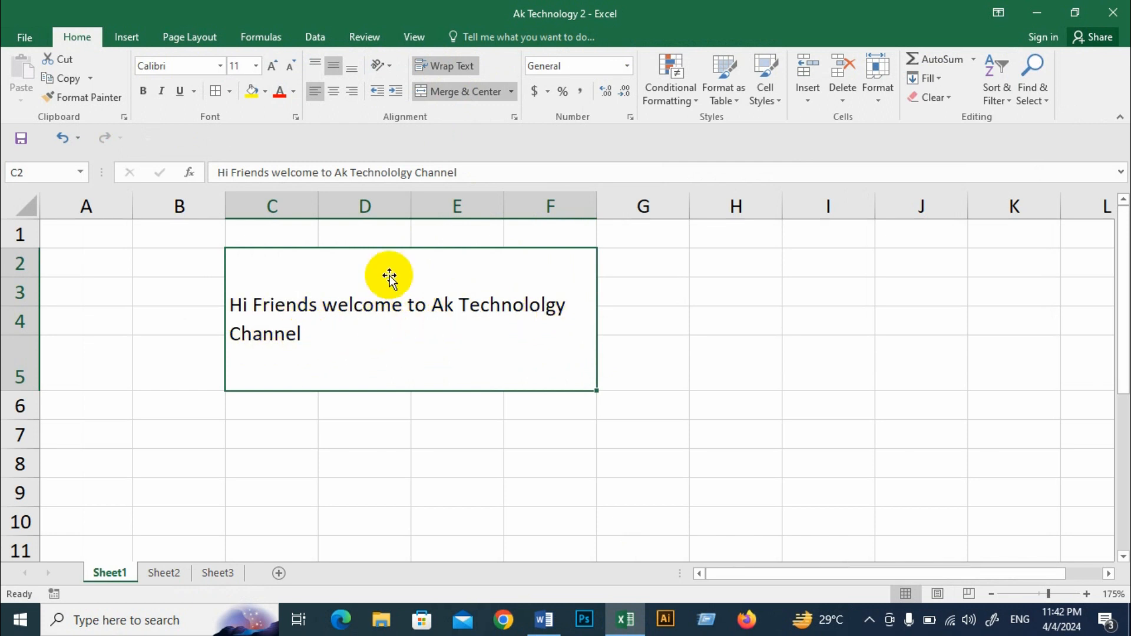
Step: Examine the wrap setting of the three merged text blocks on Sheet2
left_click(163, 574)
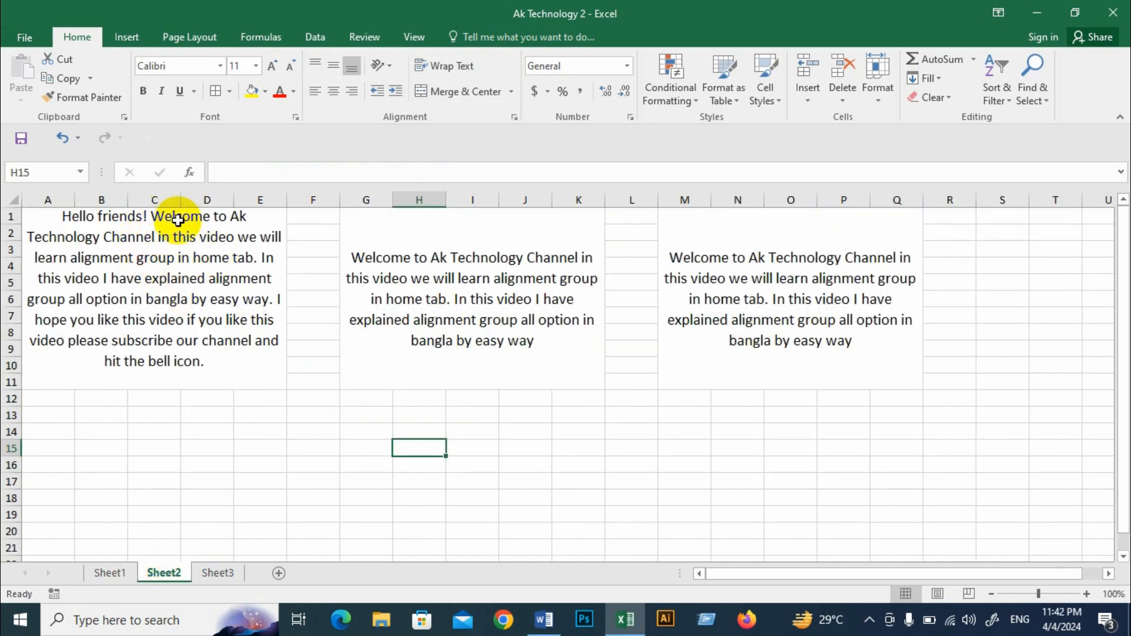
left_click(189, 255)
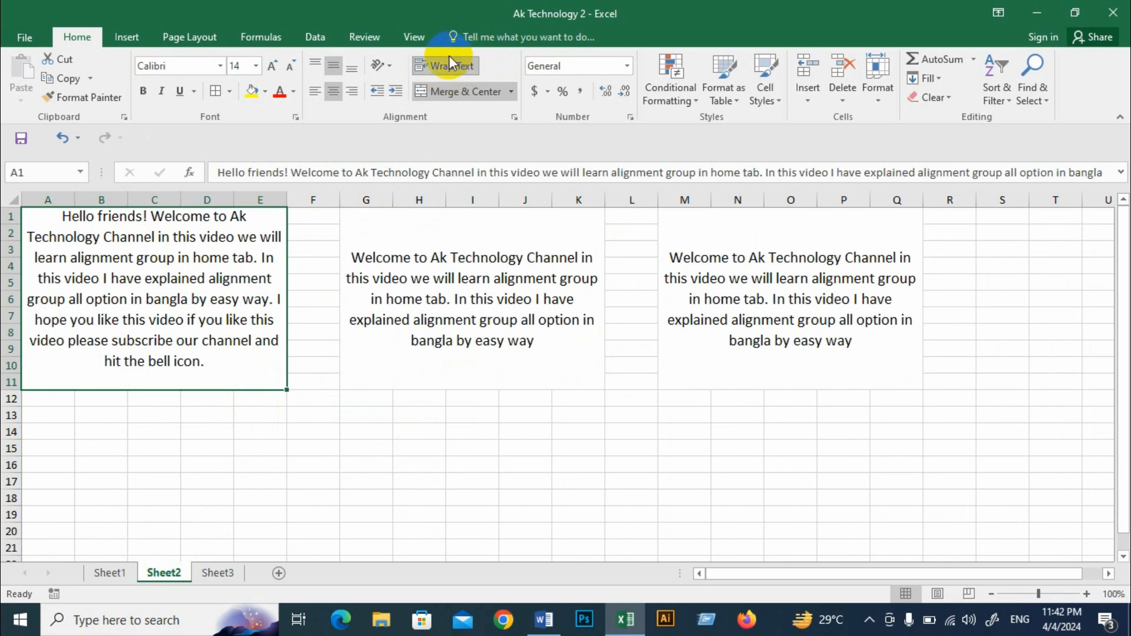
left_click(442, 227)
left_click(760, 302)
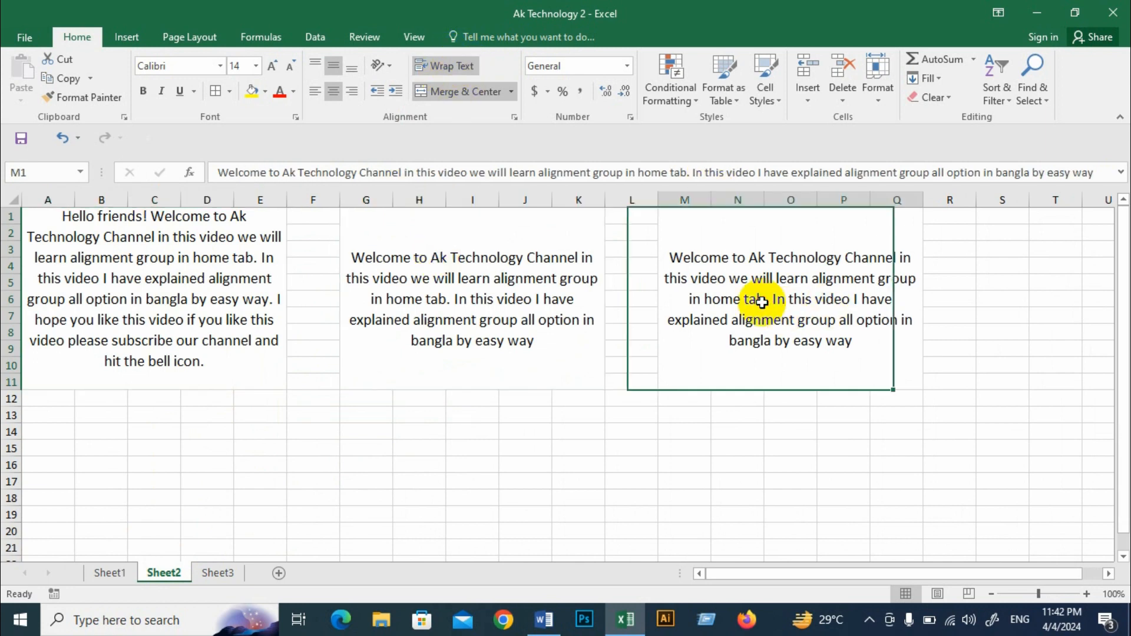
Step: Return to Sheet1 and widen column F until the welcome sentence fits on one line
left_click(111, 573)
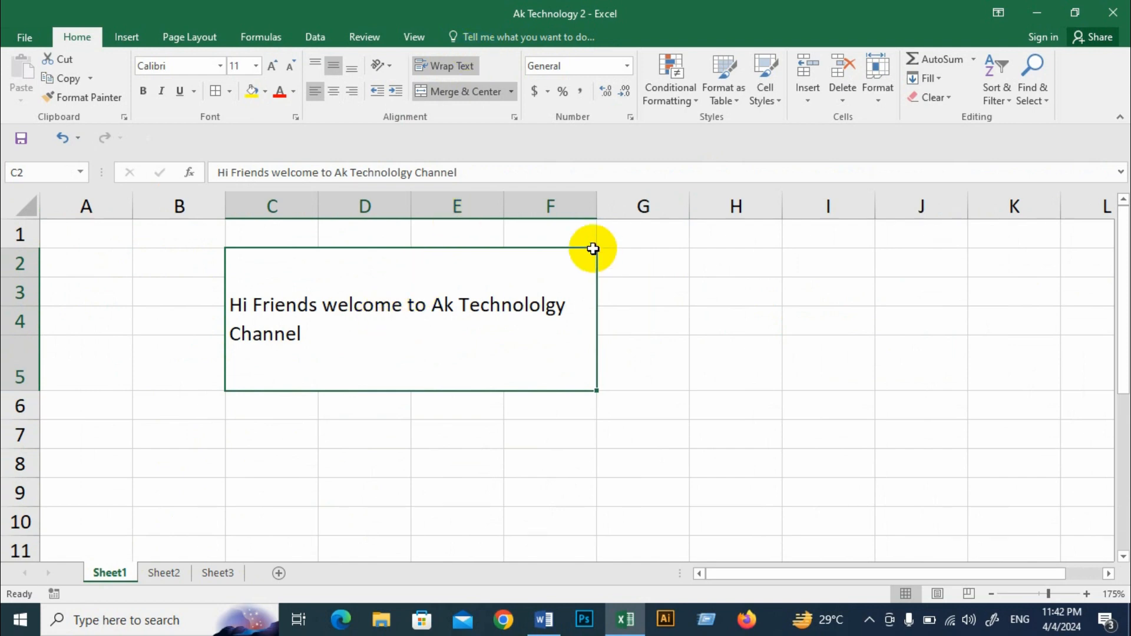
left_click_drag(600, 210, 667, 214)
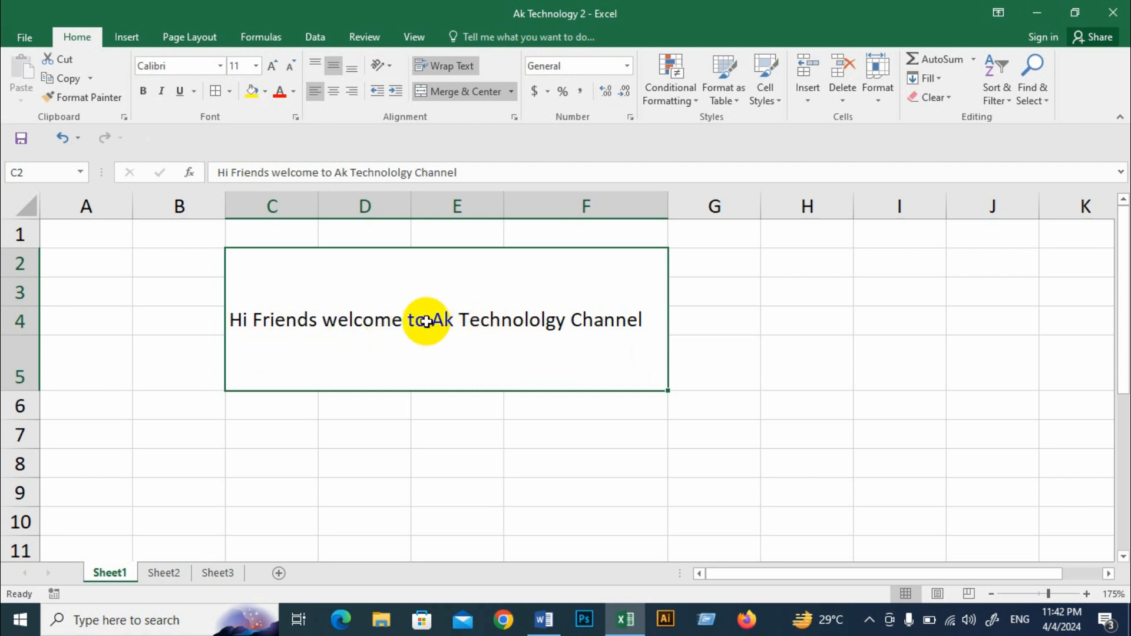
Step: Try to start a new line within the merged cell's welcome sentence using a plain line return
double_click(428, 319)
key("Return")
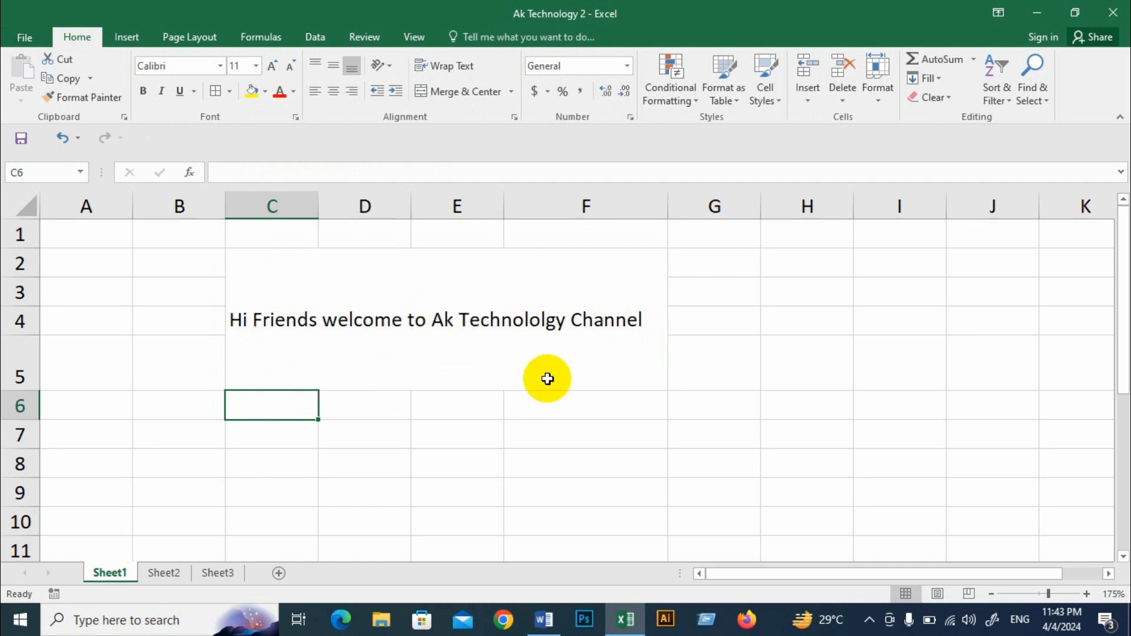
Step: Switch to Word and move "Quick" onto its own line below "The"
left_click(542, 620)
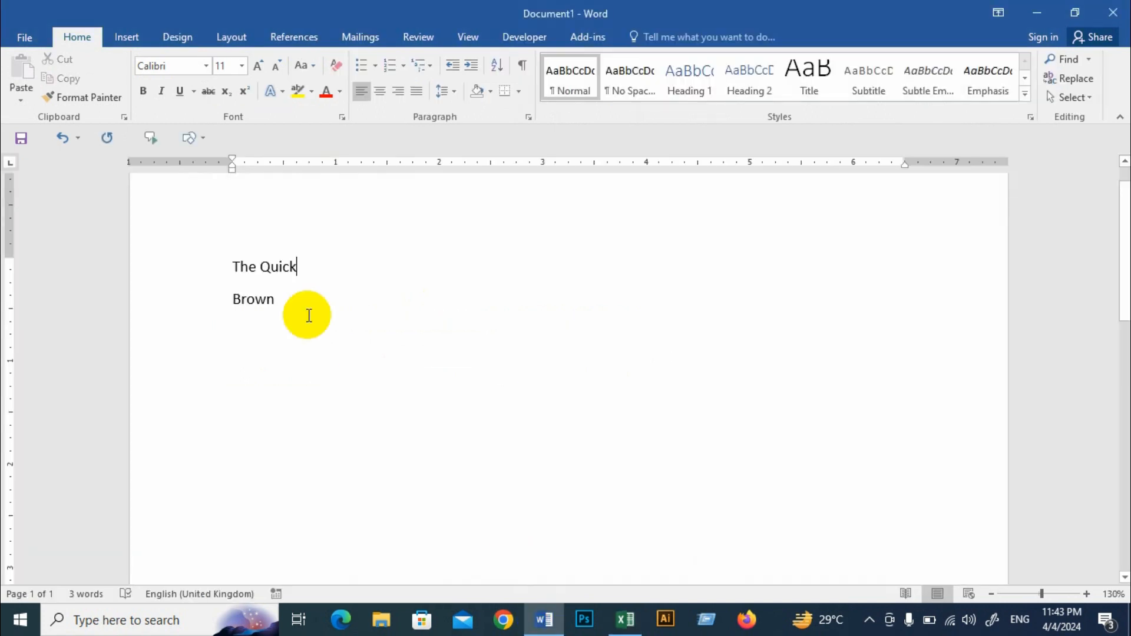
left_click(260, 268)
key("Return")
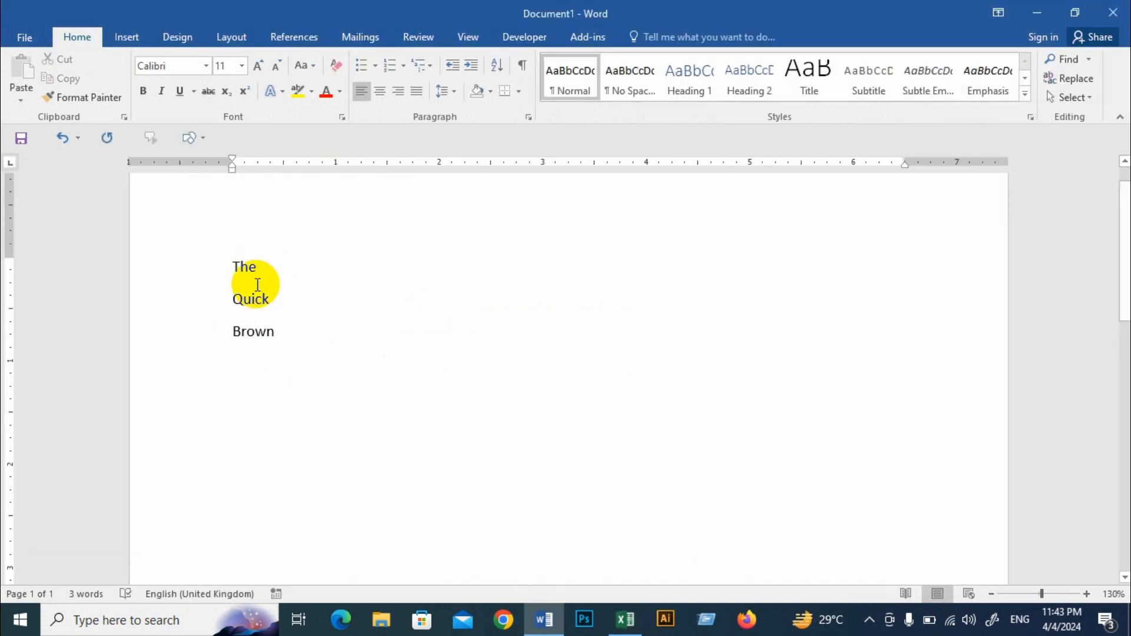
left_click_drag(235, 264, 274, 299)
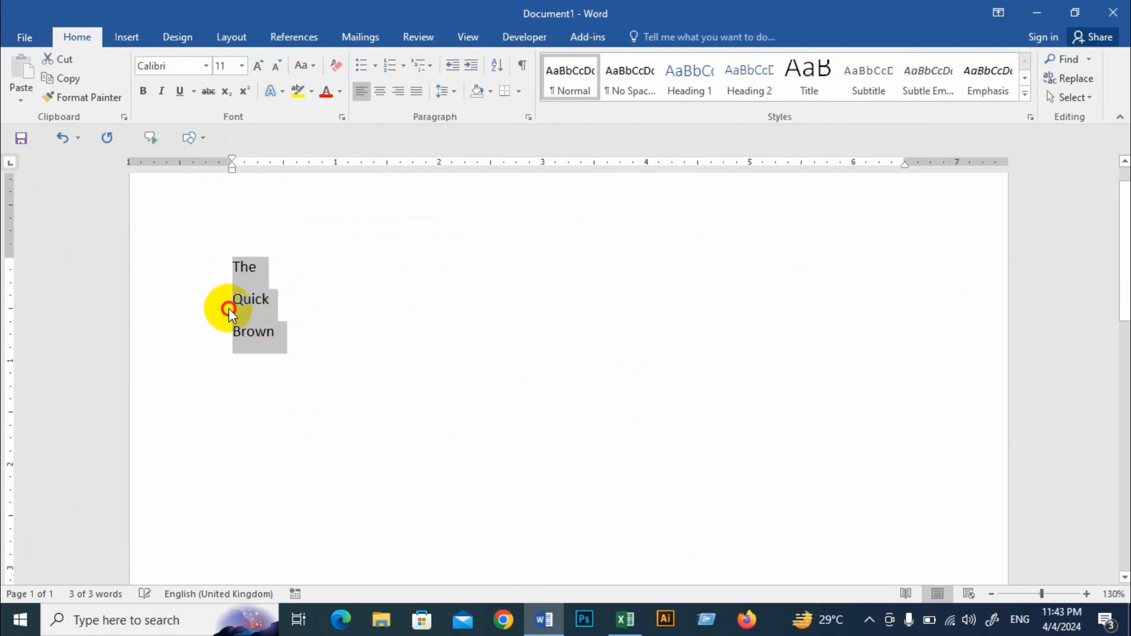
left_click(242, 265)
left_click_drag(243, 265, 286, 331)
left_click(248, 267)
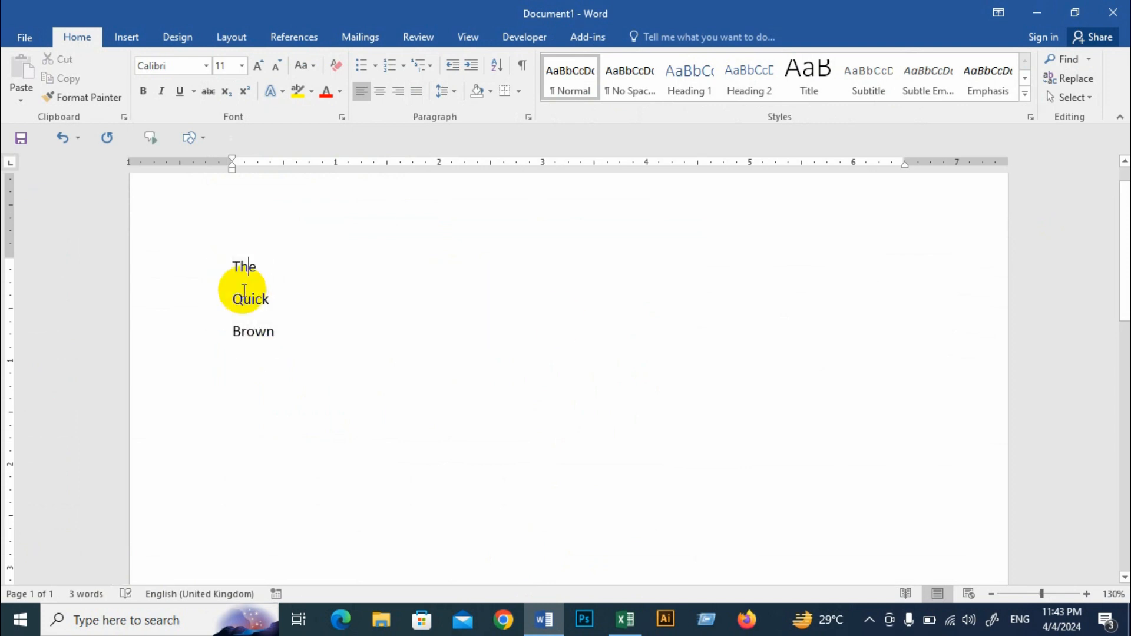
Step: Switch to Excel and insert a line break before "Ak" in the merged cell's welcome sentence on Sheet1
left_click(625, 619)
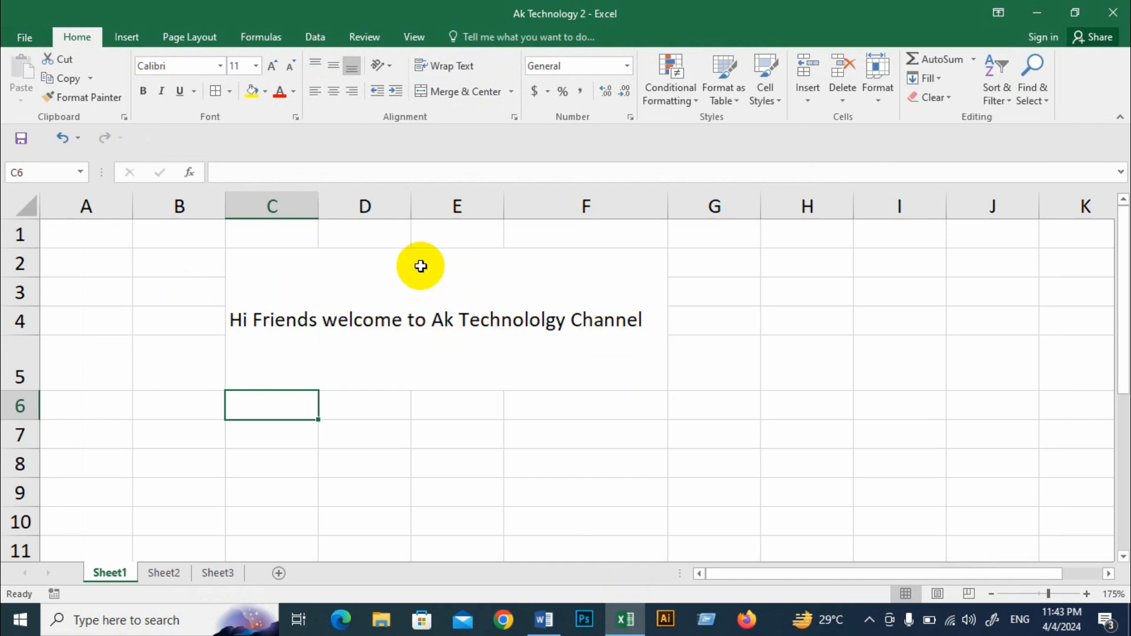
double_click(432, 320)
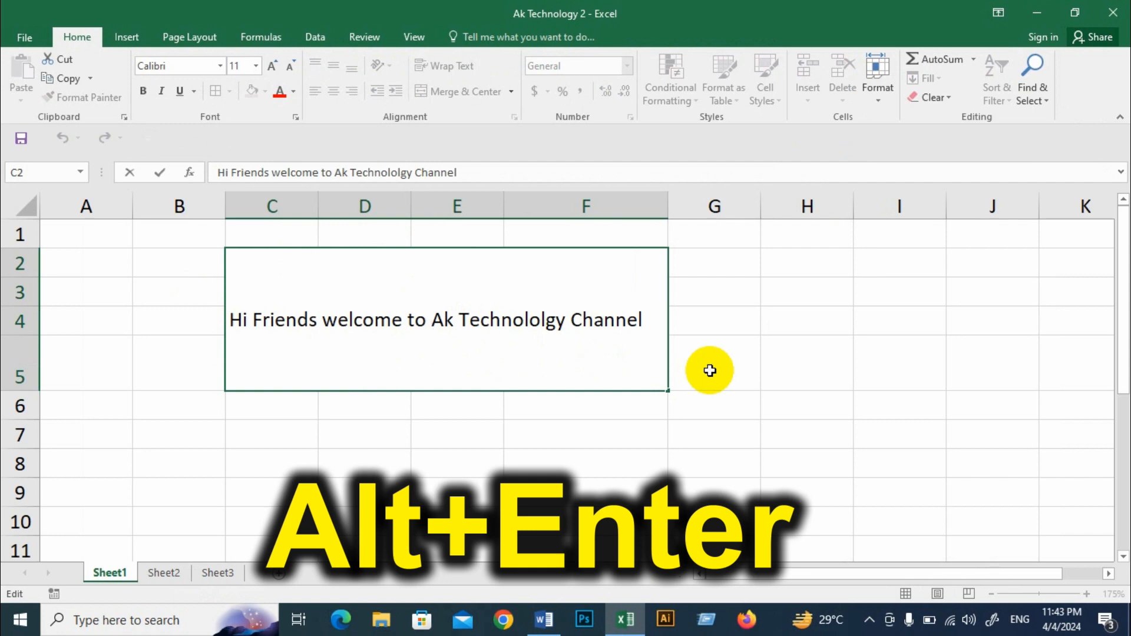
key("alt+Return")
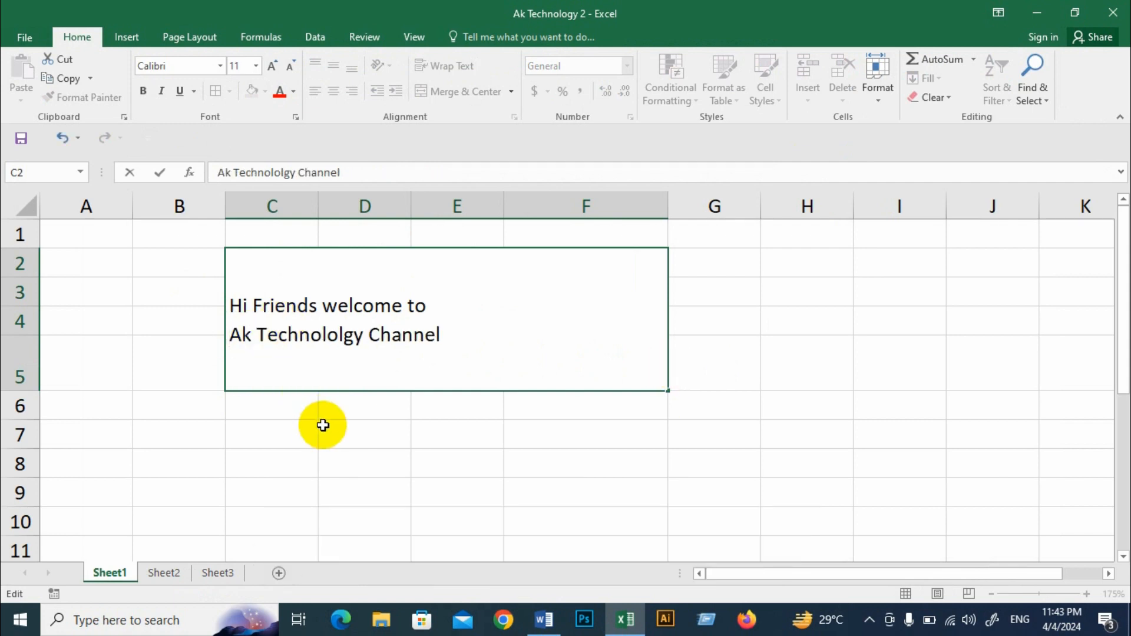
left_click(516, 427)
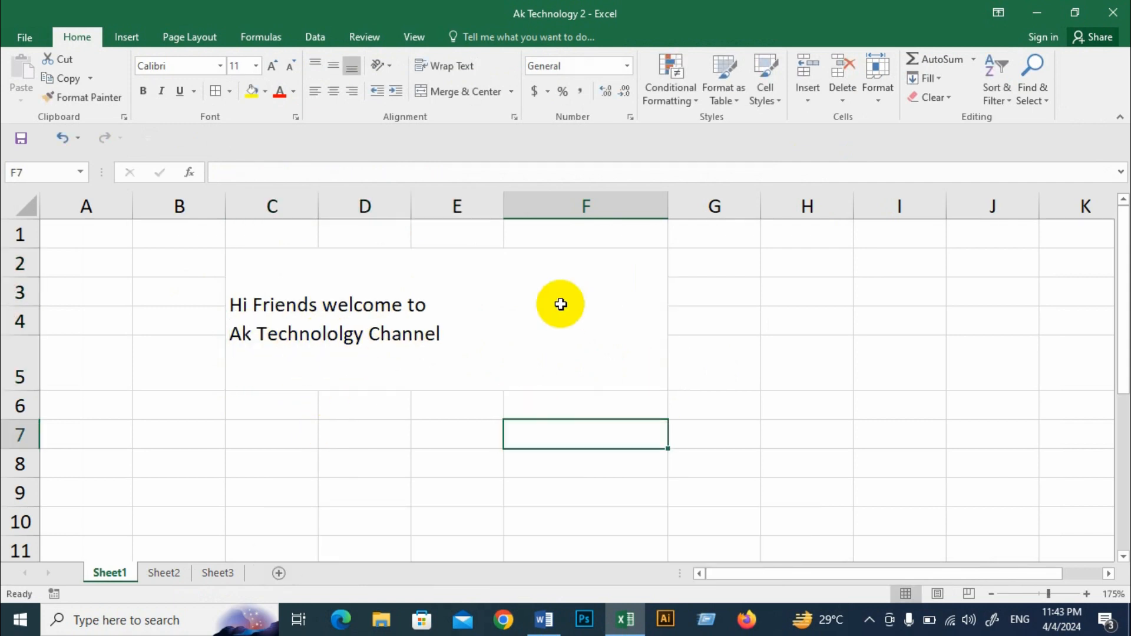
Step: Widen column F and insert another line break before "Channel" in the merged cell's text
left_click(560, 304)
left_click_drag(666, 205, 790, 232)
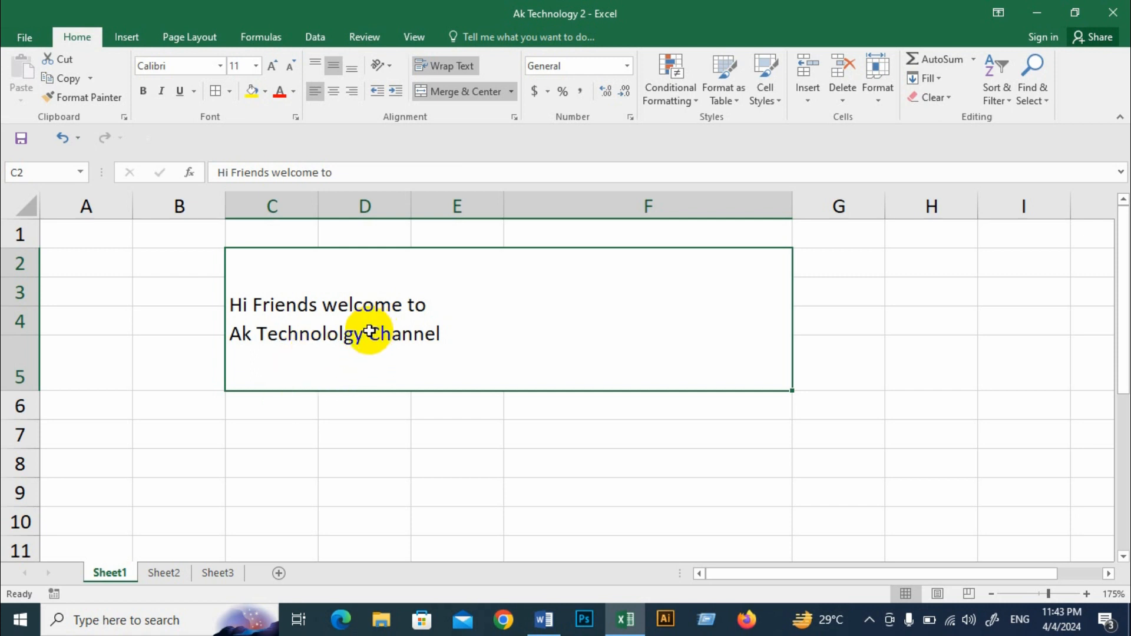
double_click(389, 351)
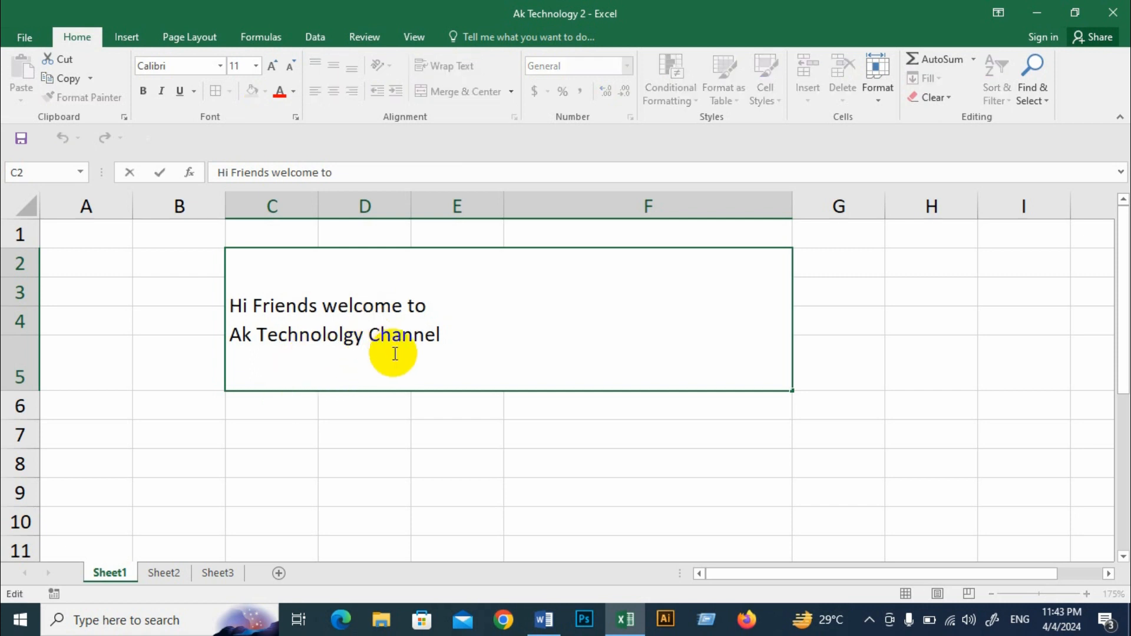
key("alt+Return")
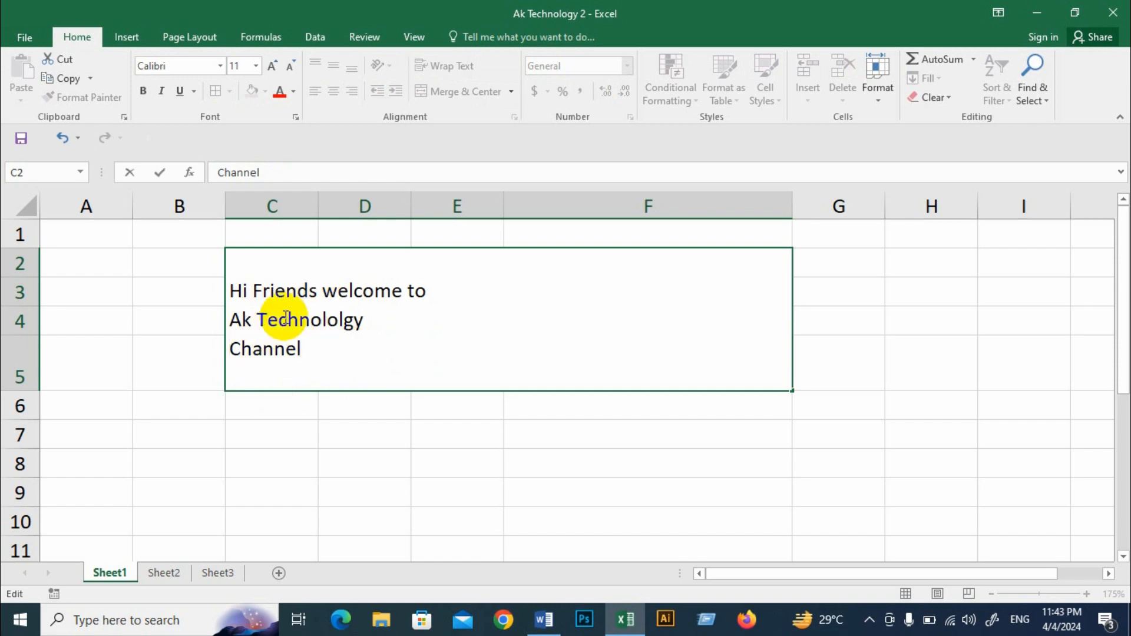
left_click(403, 460)
Step: Narrow column F and widen it slightly again to test the text's line breaks
left_click(351, 337)
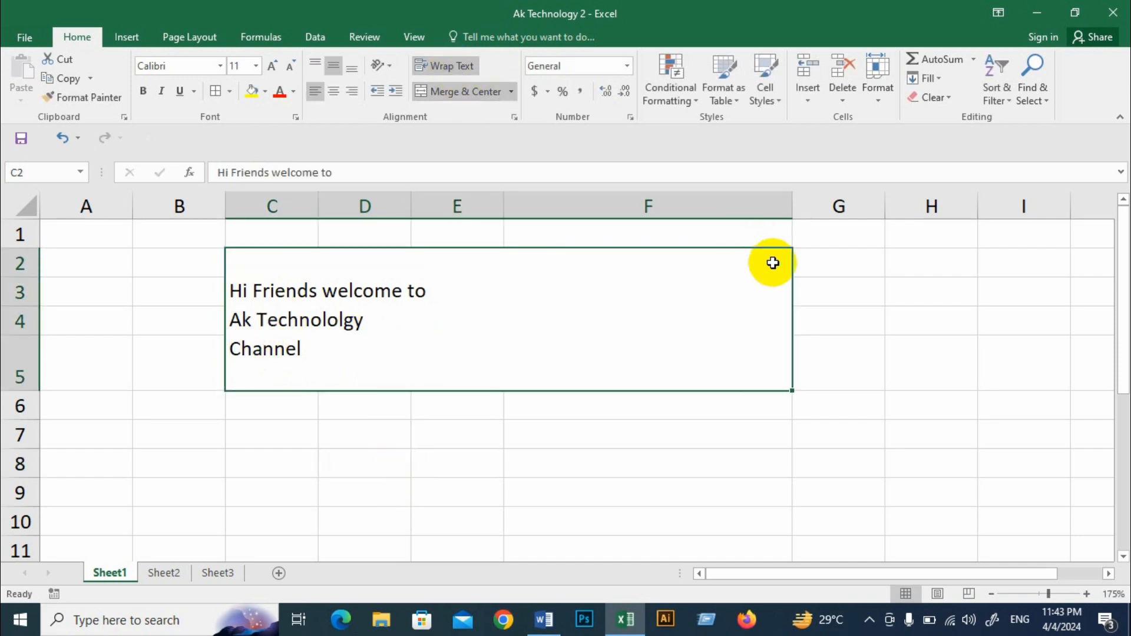
left_click_drag(792, 207, 653, 233)
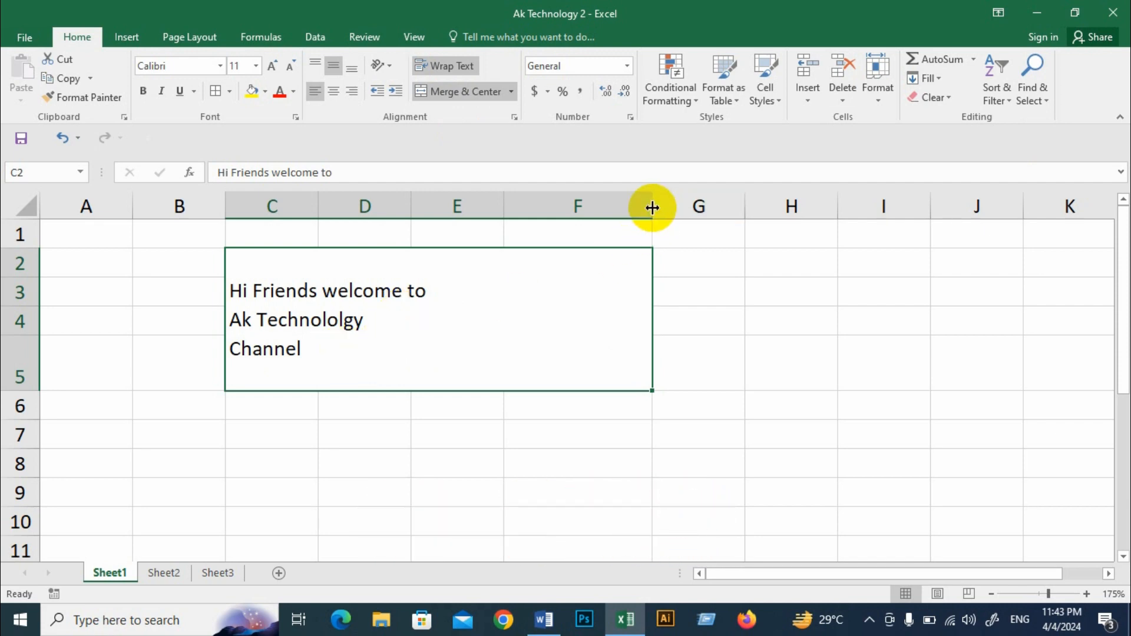
left_click_drag(652, 208, 711, 212)
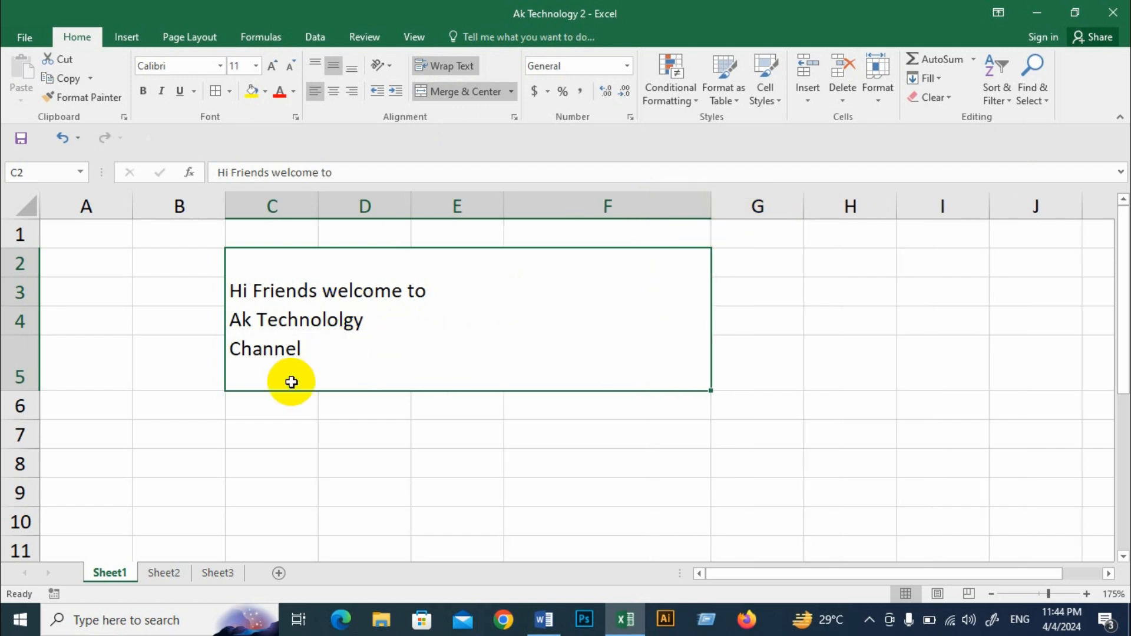
Step: Remove both line breaks so the merged cell's welcome sentence is a single line again
key("BackSpace")
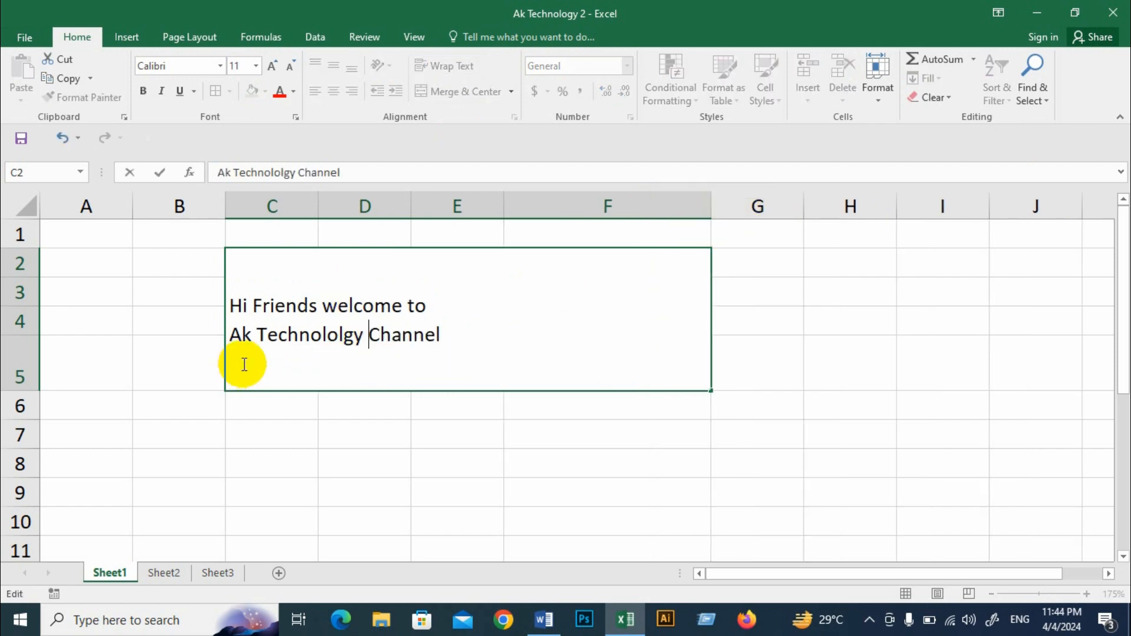
key("BackSpace")
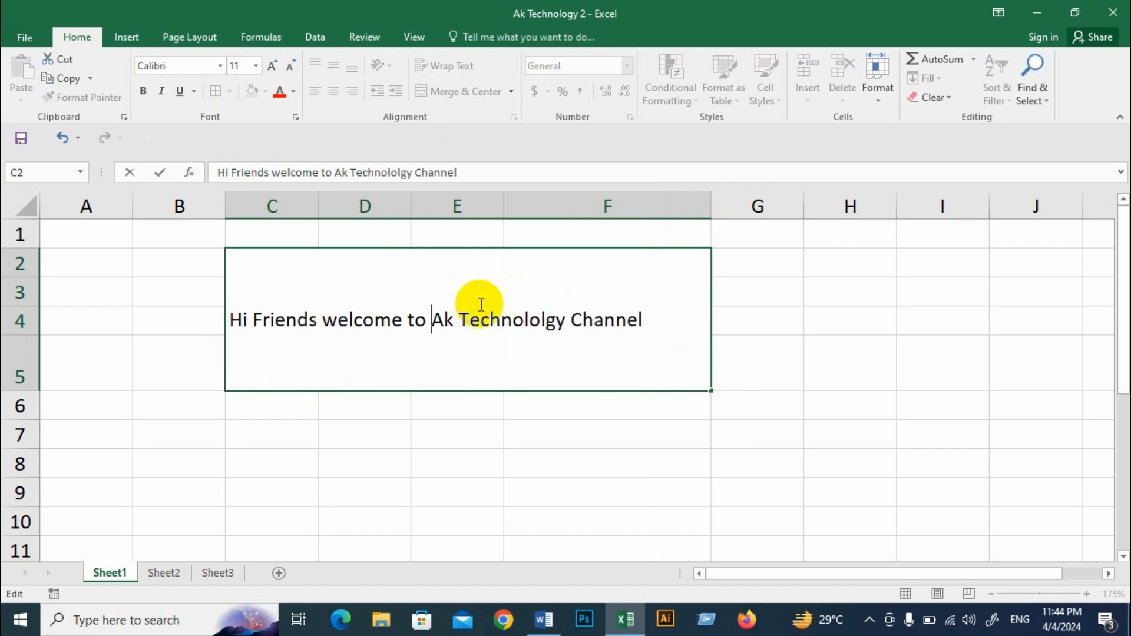
left_click(887, 385)
Step: Compare the merged cell's alignment options with Word's paragraph alignment options, including Justify, and return to Excel
left_click(425, 295)
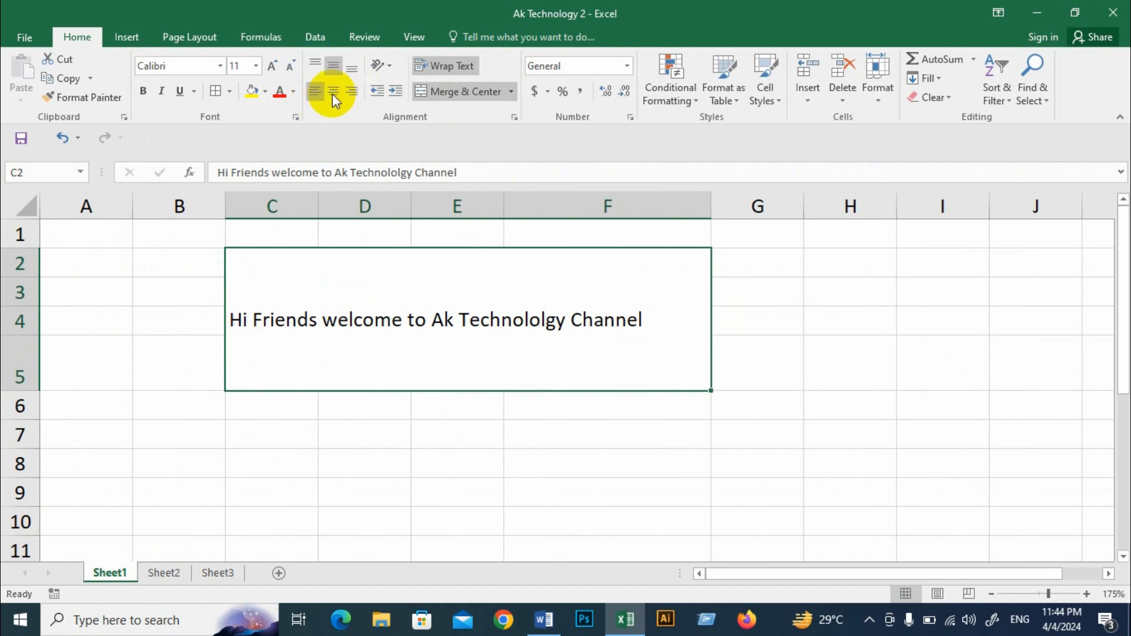
left_click(546, 619)
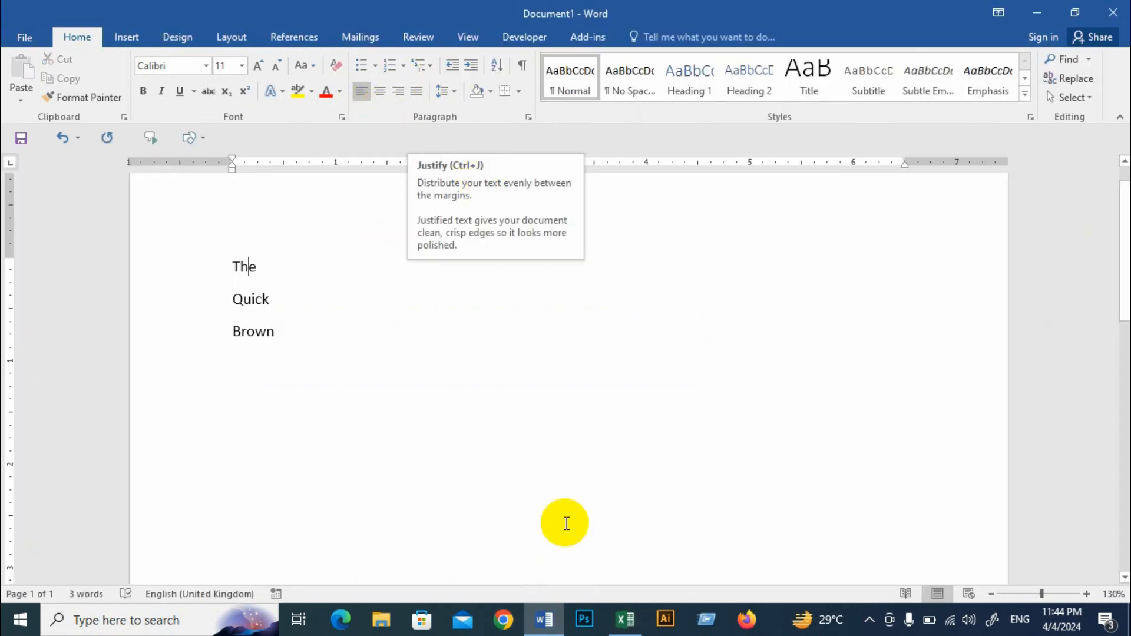
left_click(625, 619)
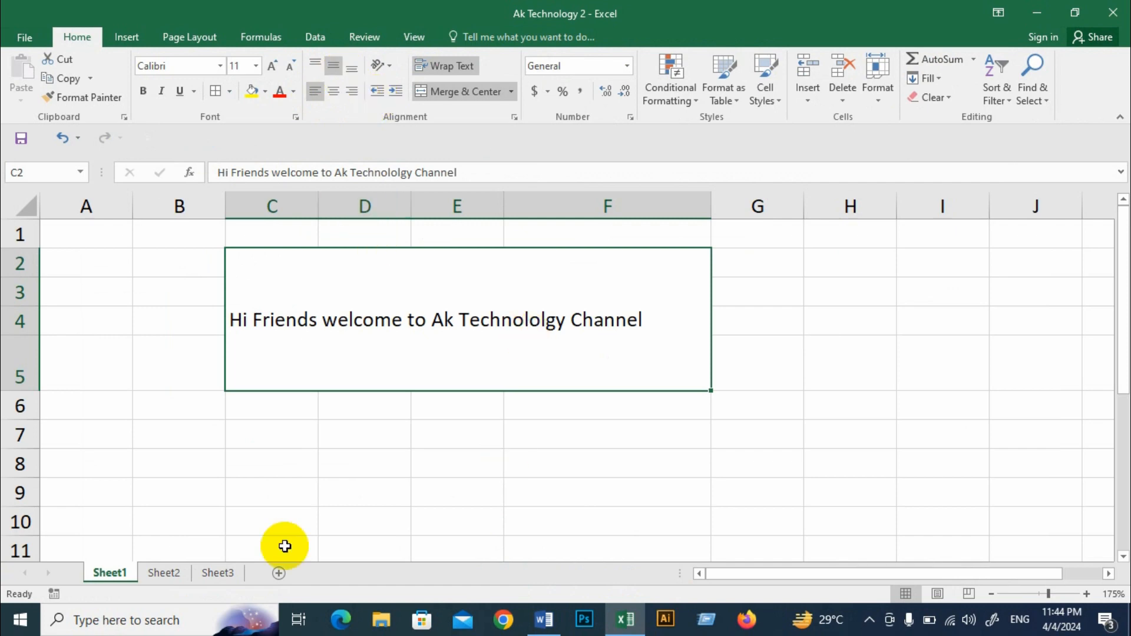
Step: Set the horizontal alignment of Sheet2's first merged text block to Justify
left_click(161, 571)
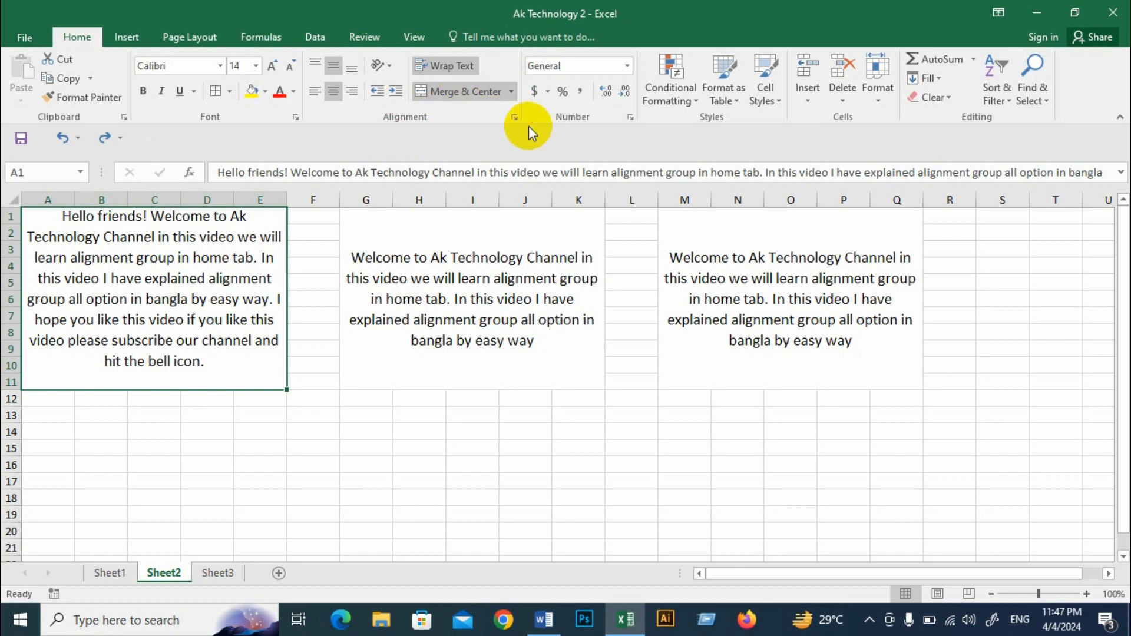
left_click(515, 121)
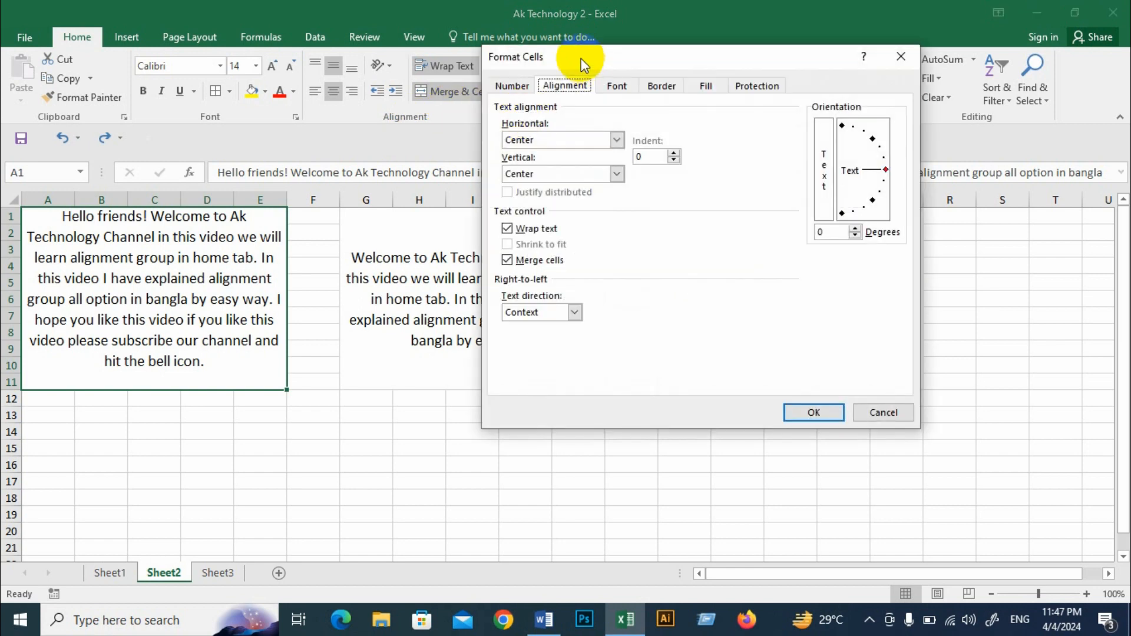
left_click_drag(581, 61, 504, 85)
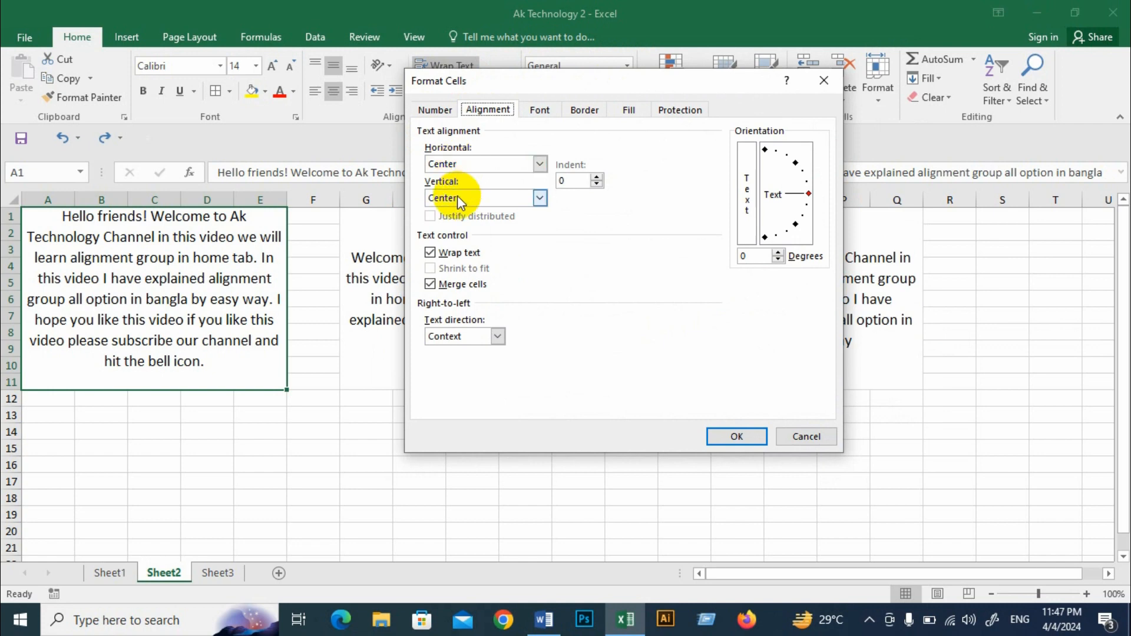
left_click(540, 164)
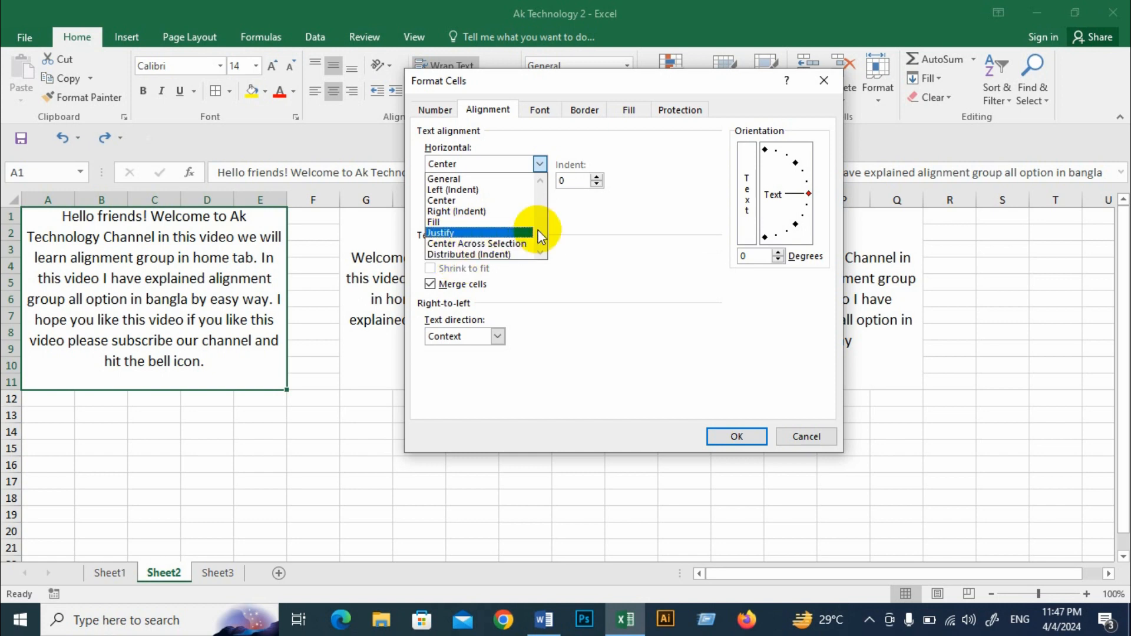
left_click(470, 234)
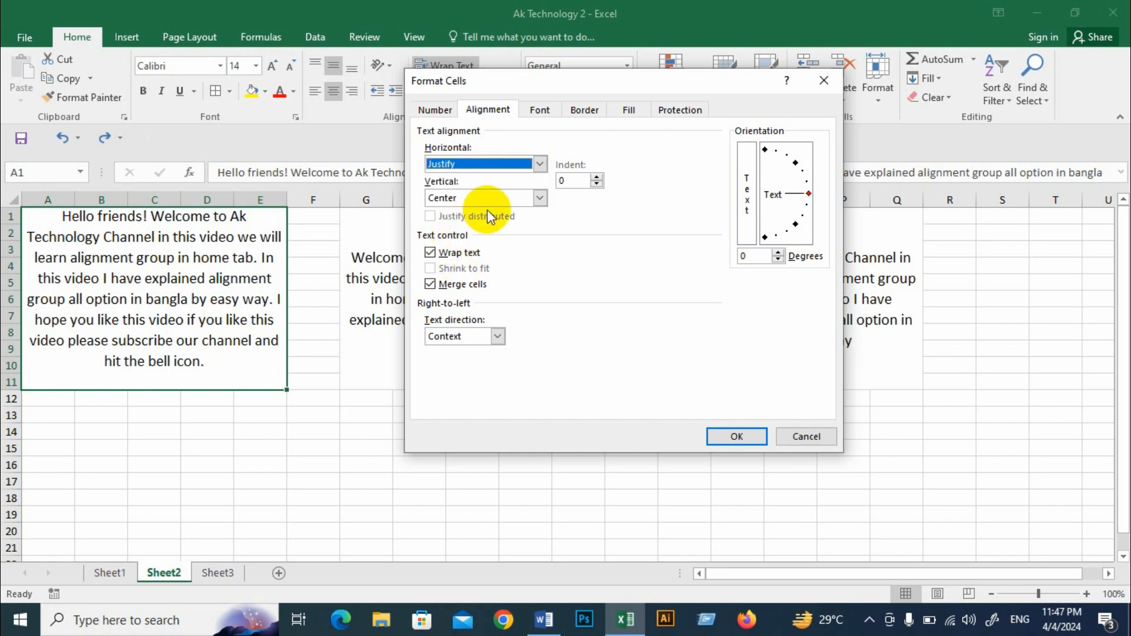
left_click(733, 436)
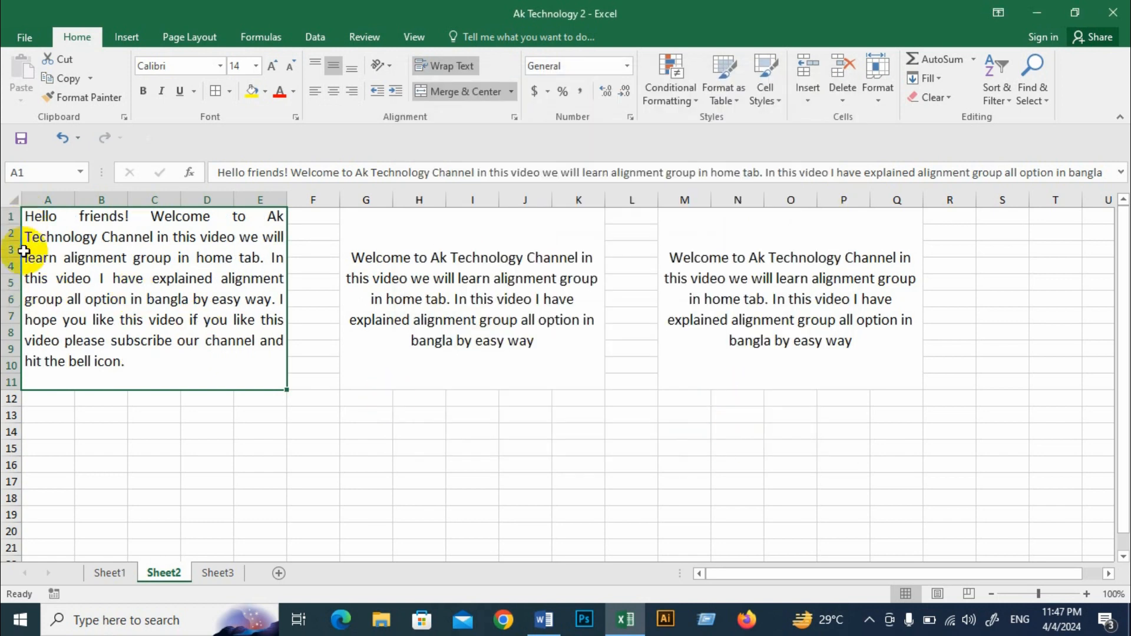
Step: Set the vertical alignment of the "Hello friends!" text block to Justify
left_click(516, 117)
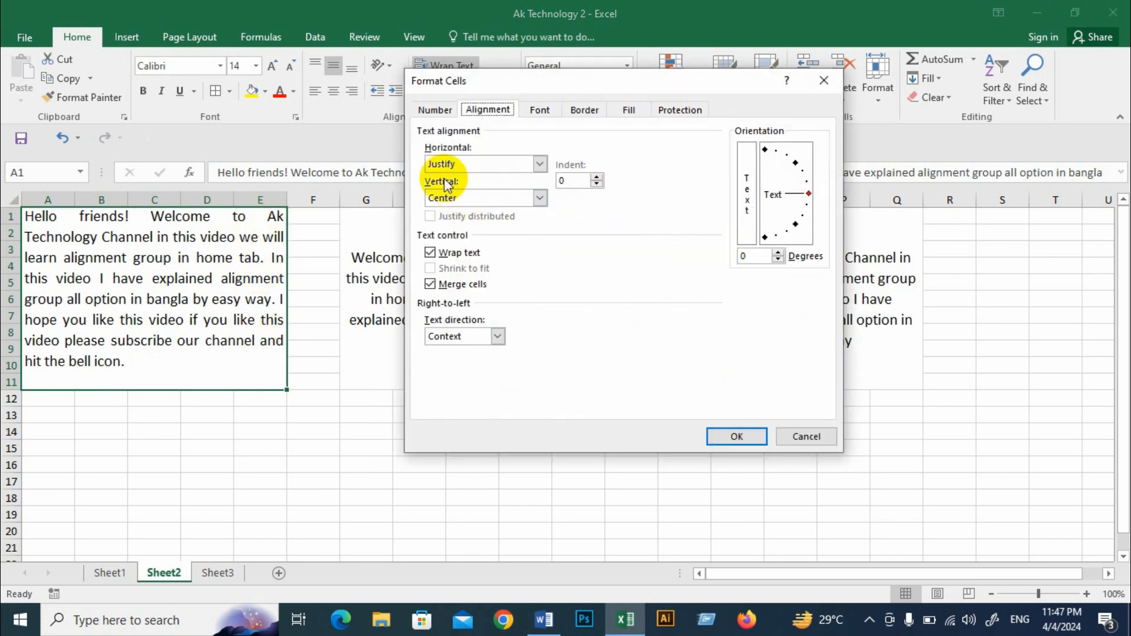
left_click(543, 199)
left_click(487, 246)
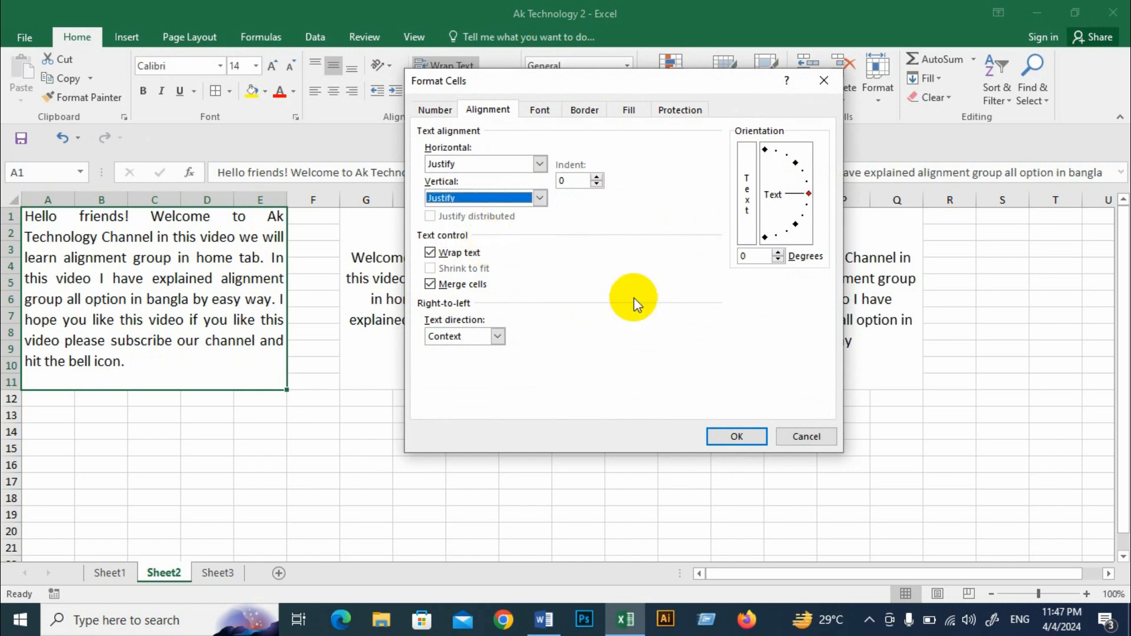
left_click(724, 447)
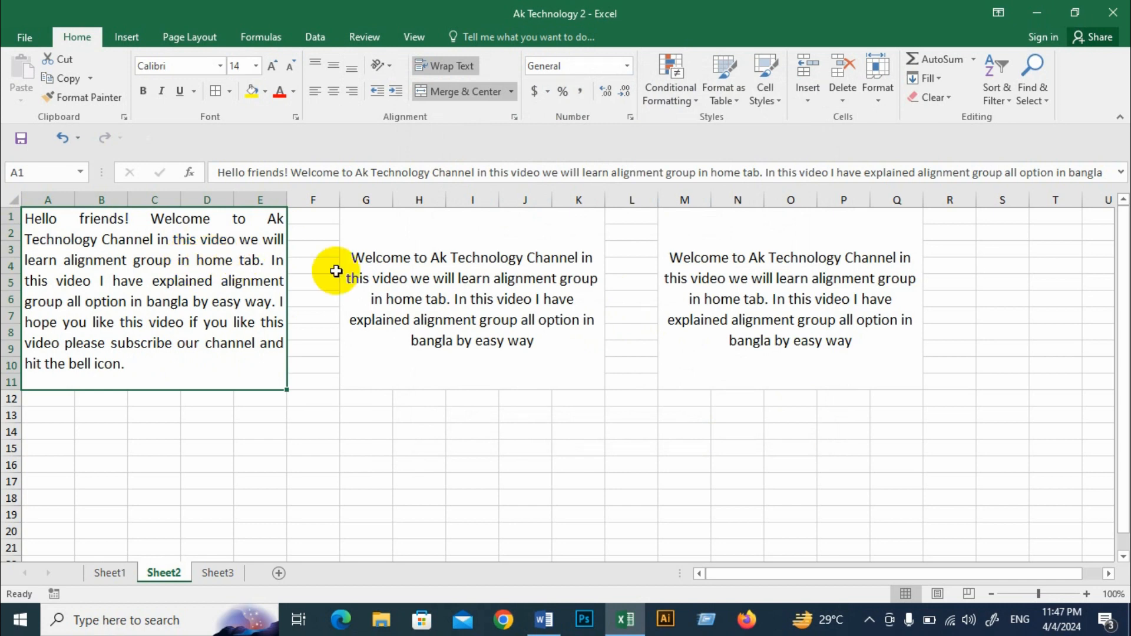
Step: Try the Distributed (Indent) horizontal alignment on the middle merged text block, and undo it
left_click(439, 254)
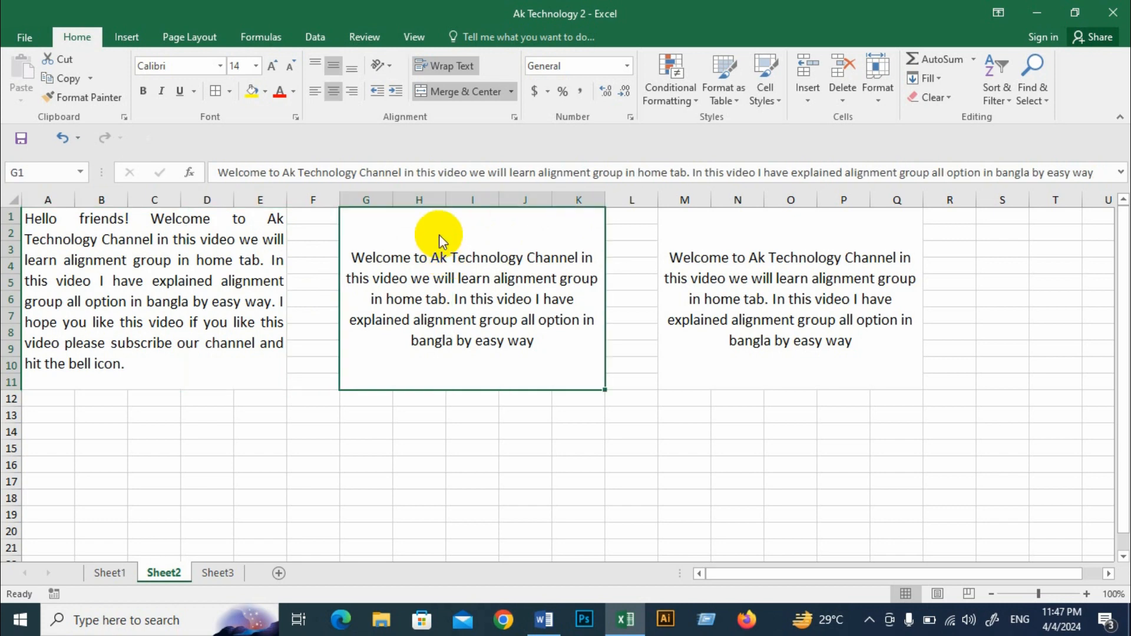
left_click(514, 116)
left_click_drag(571, 88, 658, 88)
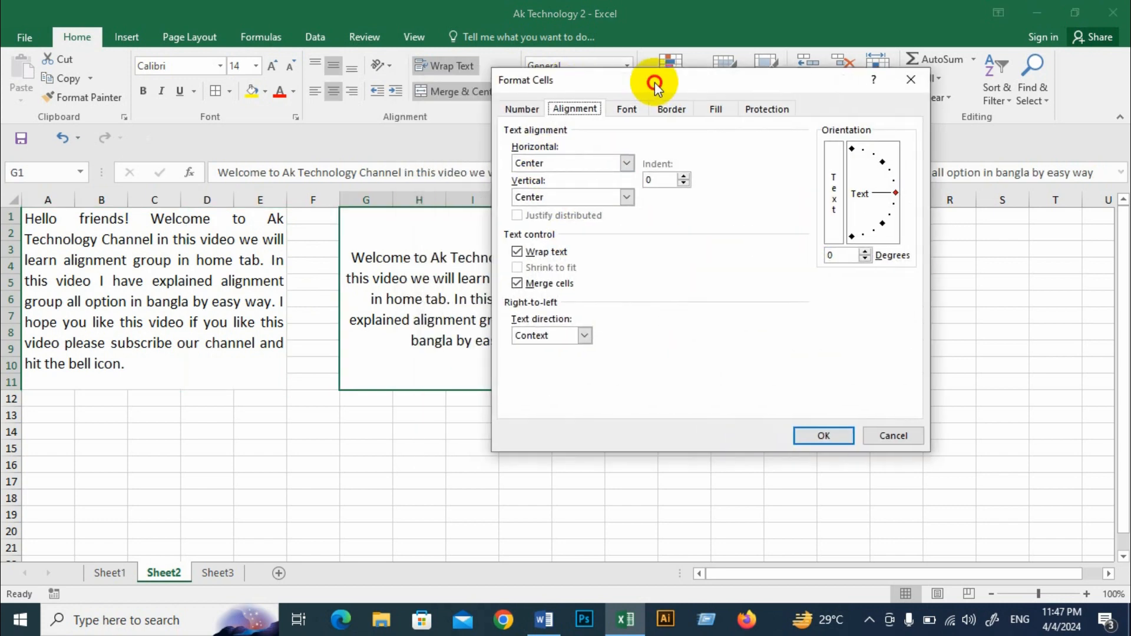
left_click(626, 165)
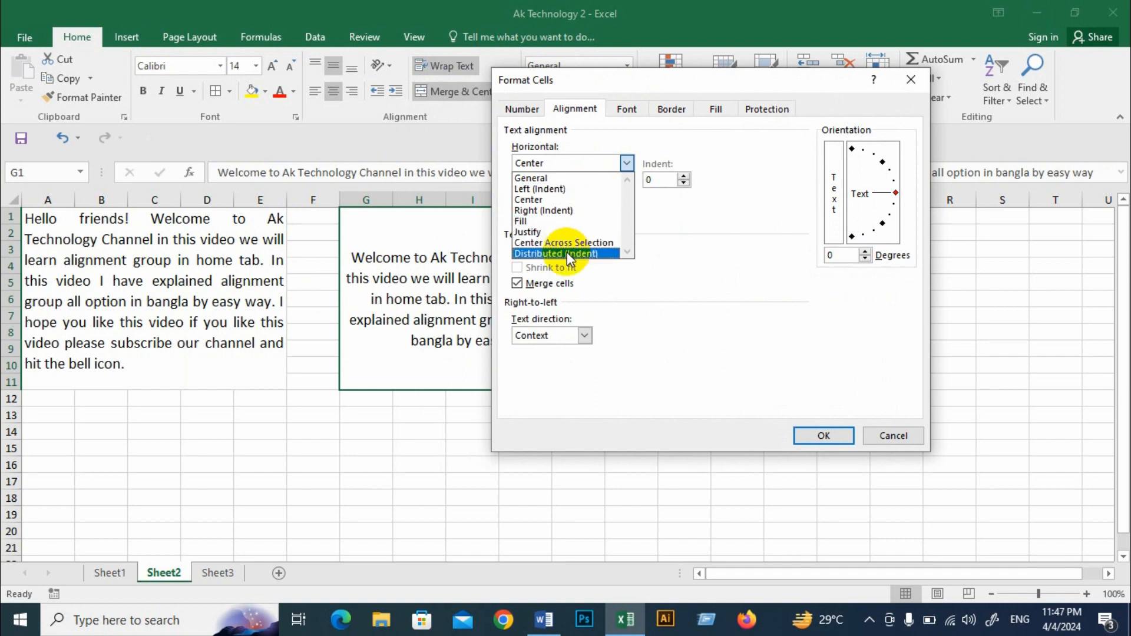
left_click(586, 253)
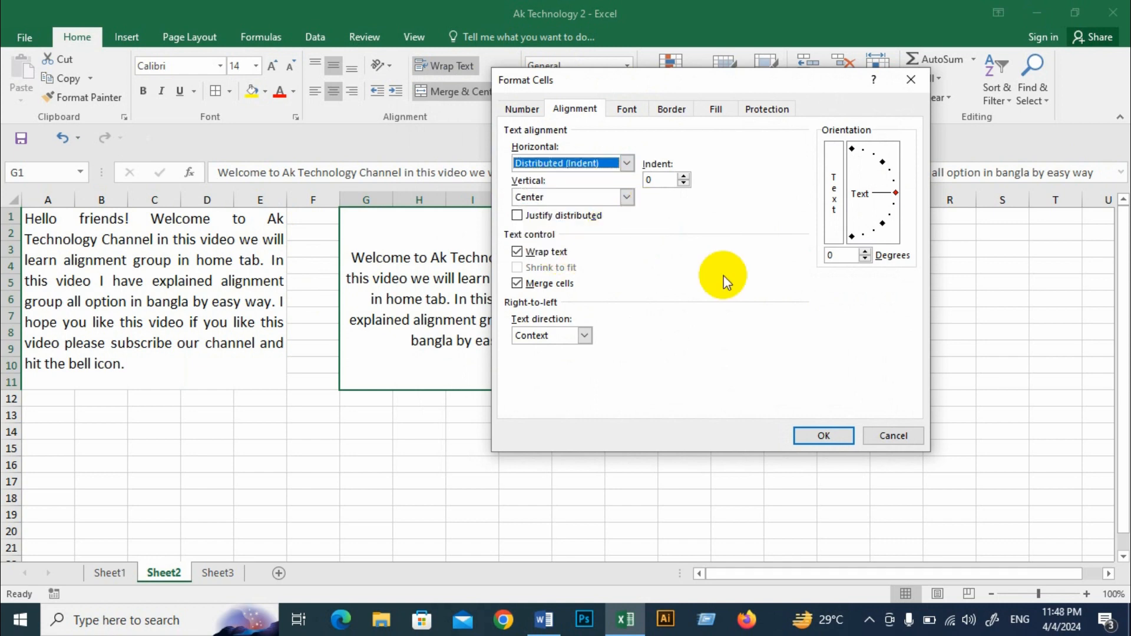
left_click(819, 436)
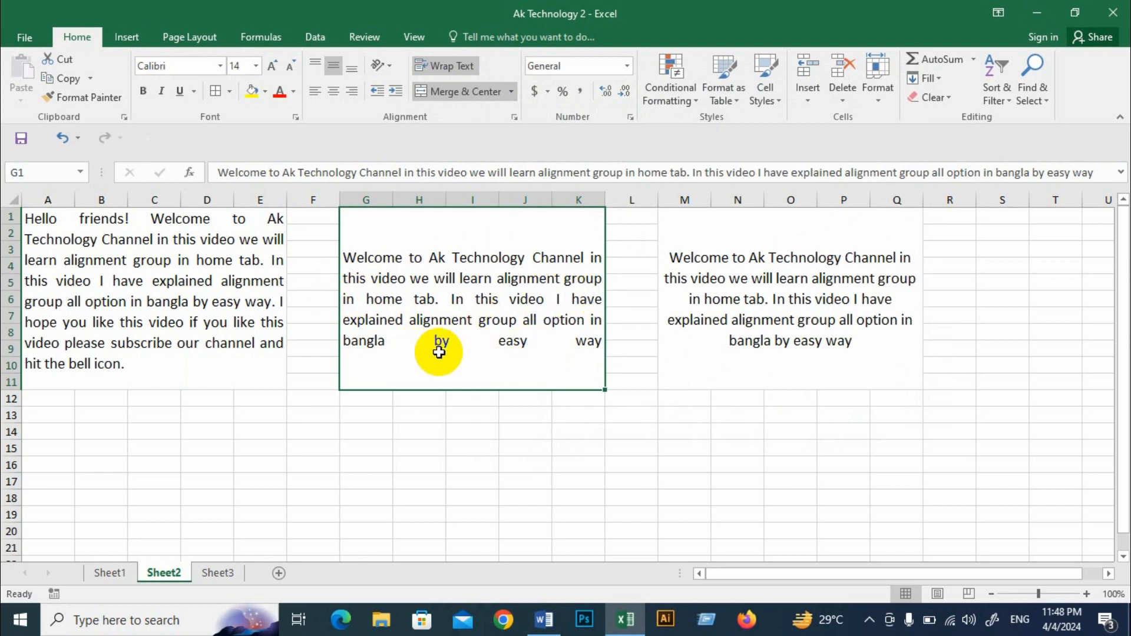
left_click(62, 137)
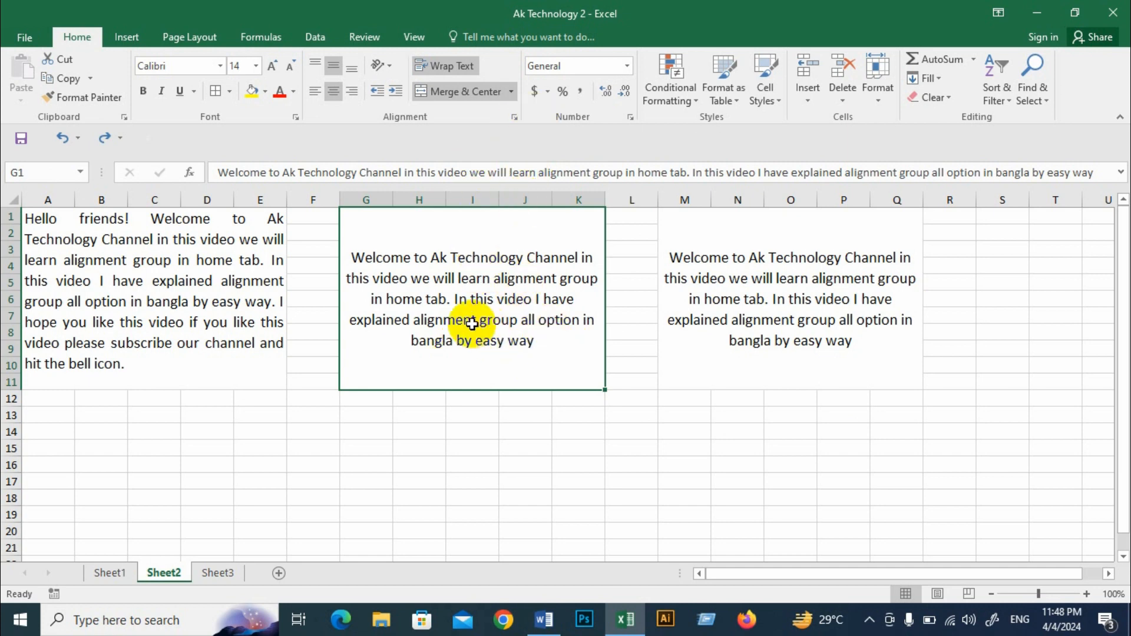
Step: Set the middle merged text block's horizontal alignment to Distributed (Indent)
left_click(515, 121)
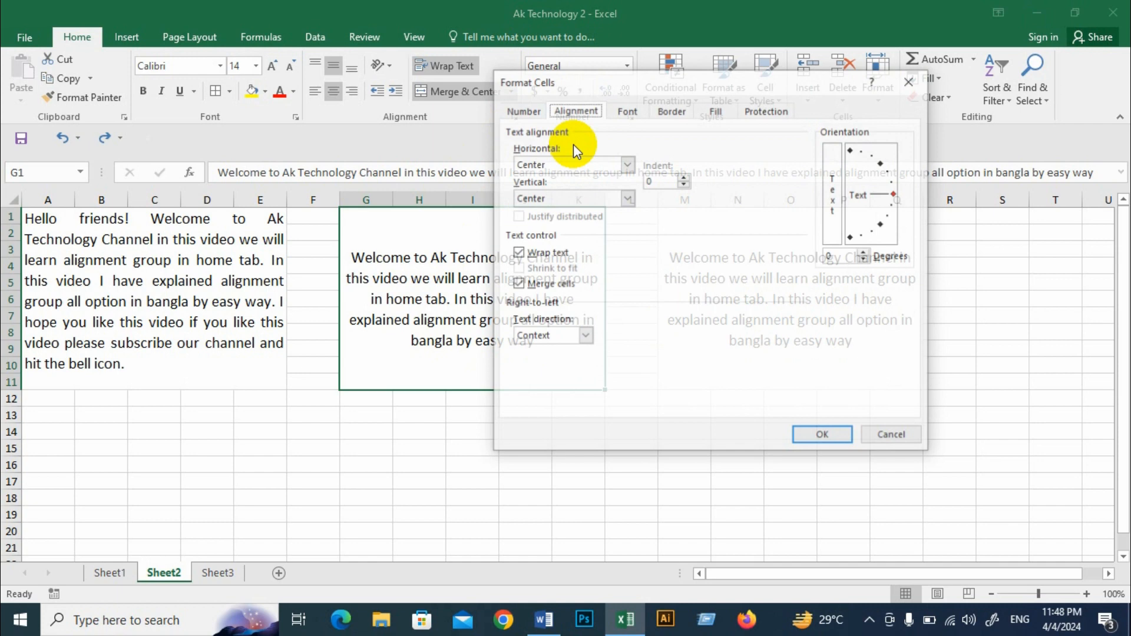
left_click(626, 164)
left_click(592, 255)
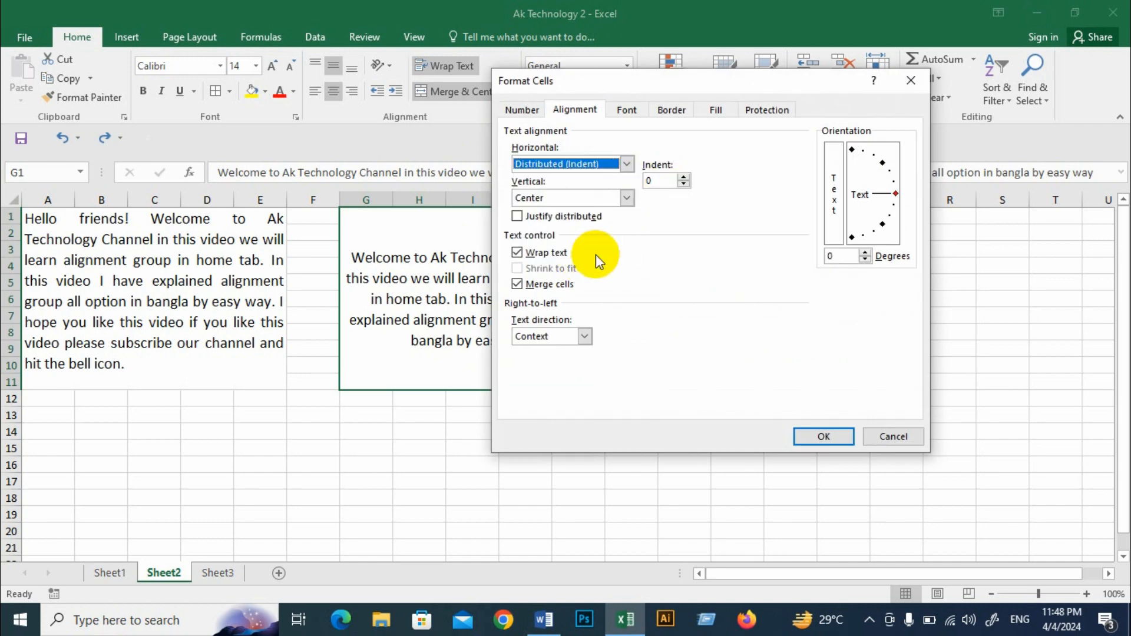
left_click(828, 437)
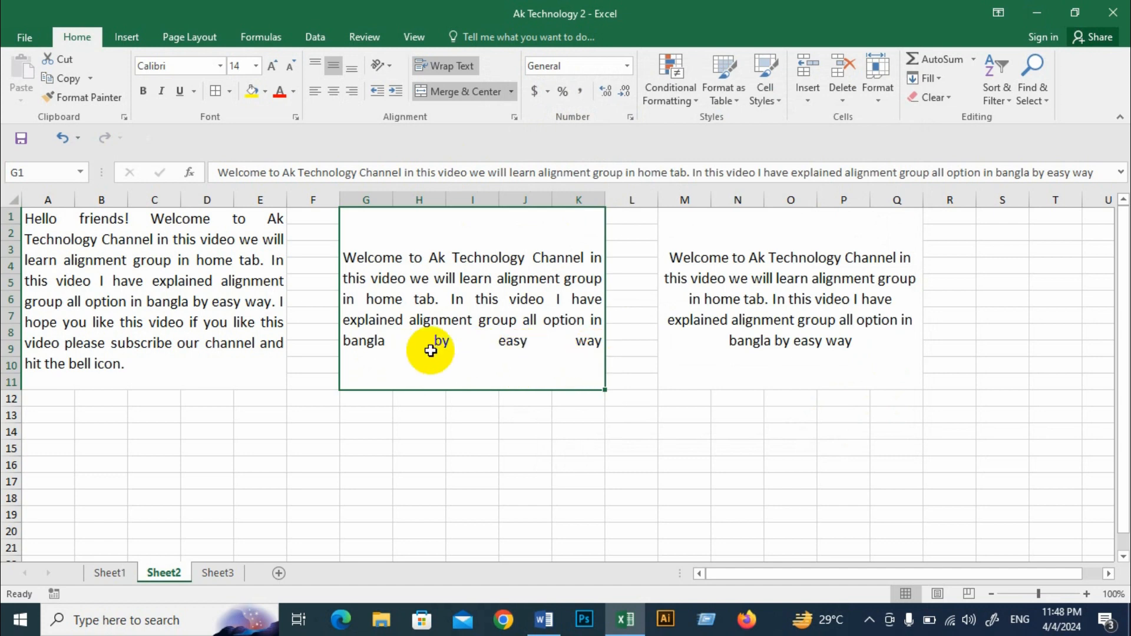
Step: Set the vertical alignment of the middle merged text block to Distributed
left_click(516, 117)
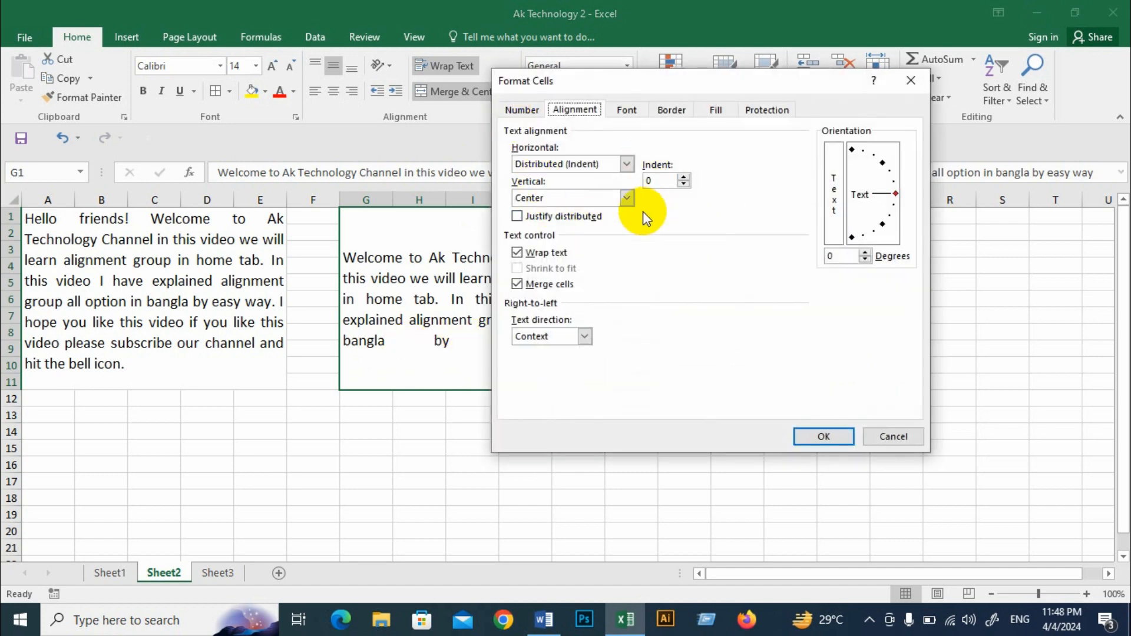
left_click(627, 199)
left_click(567, 251)
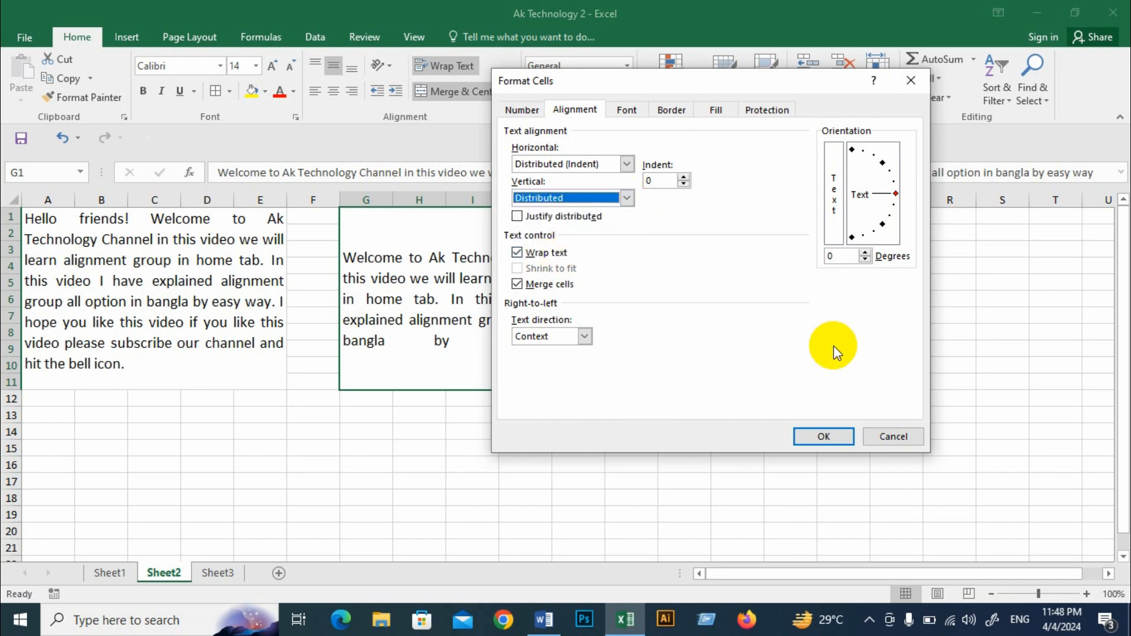
left_click(824, 436)
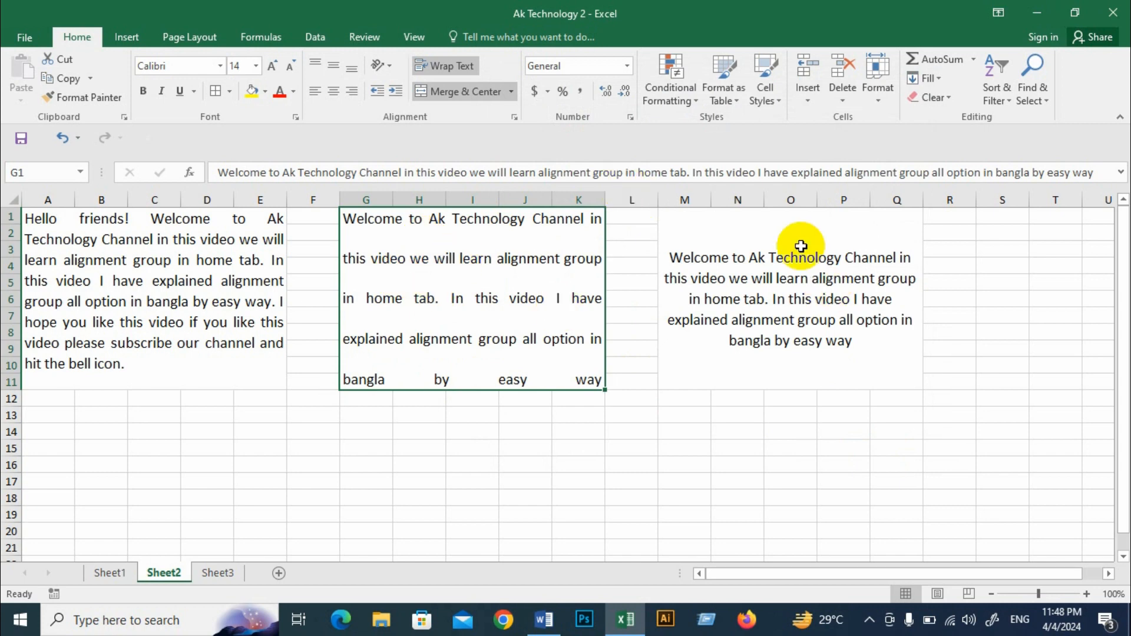
Step: Choose Distributed (Indent) horizontal and Distributed vertical alignment for the third merged text block, M1:Q11
left_click(790, 262)
left_click(515, 117)
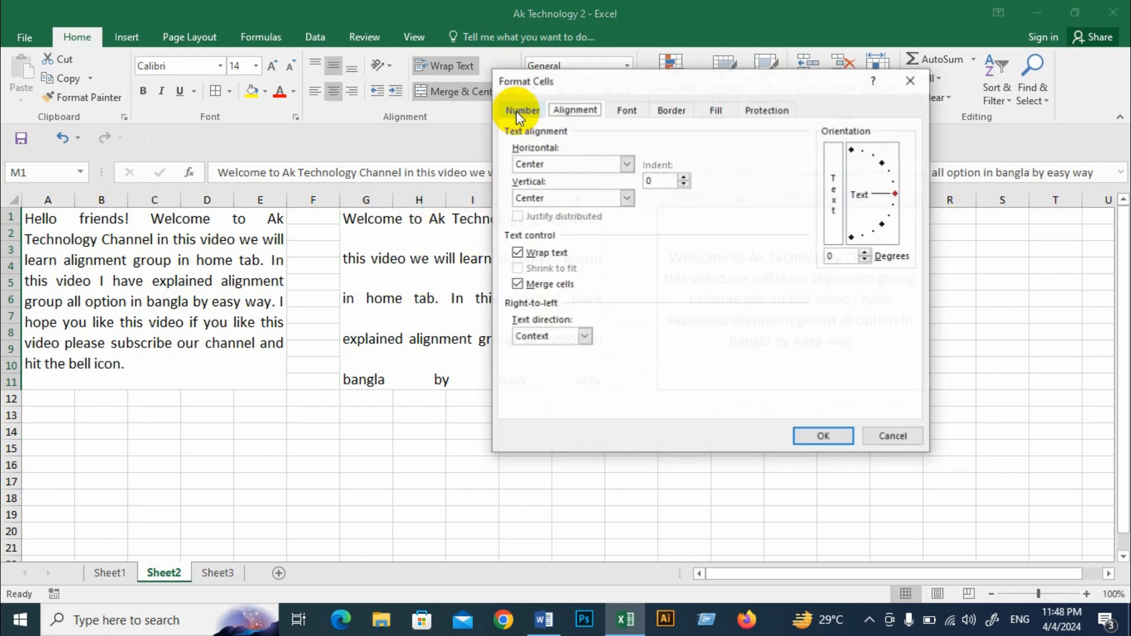
left_click_drag(651, 83, 549, 68)
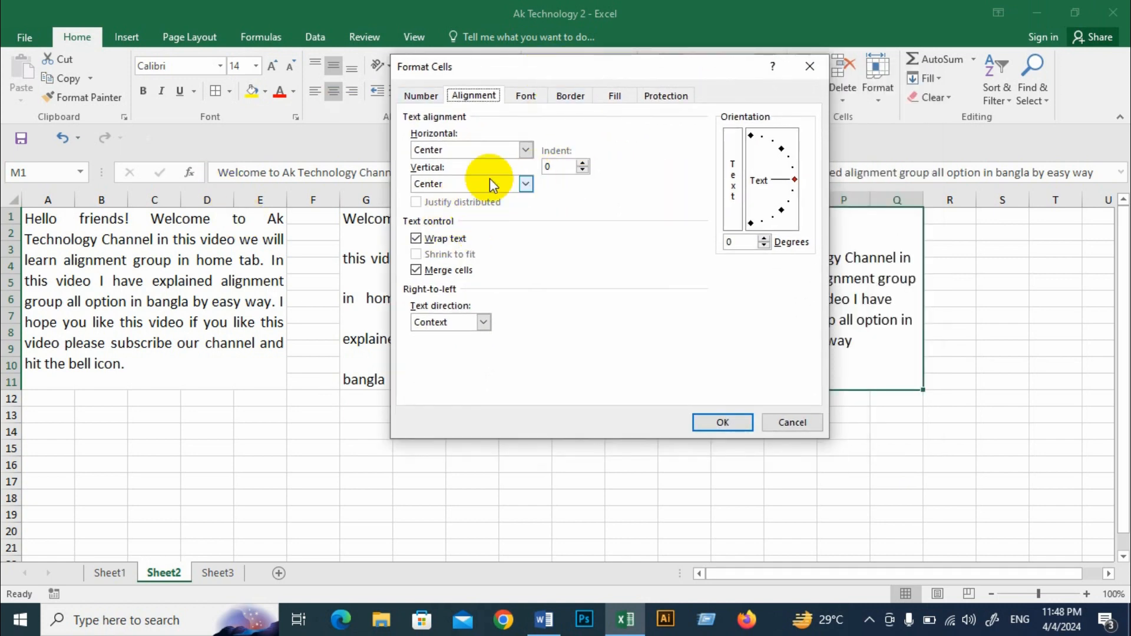
left_click(524, 150)
left_click(494, 240)
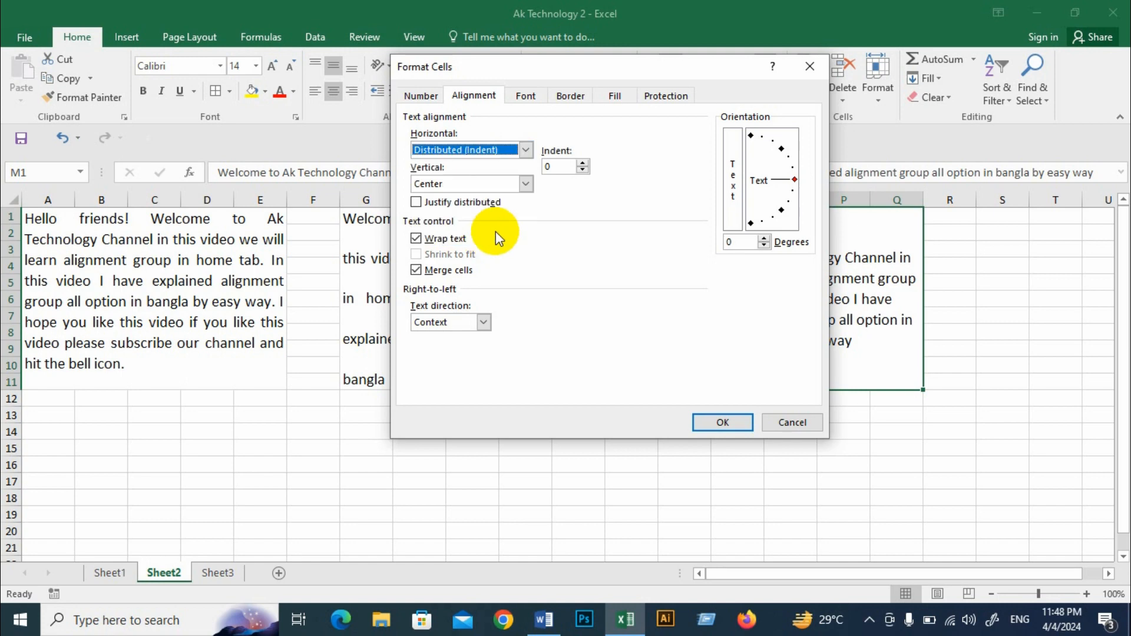
left_click(525, 184)
left_click(462, 242)
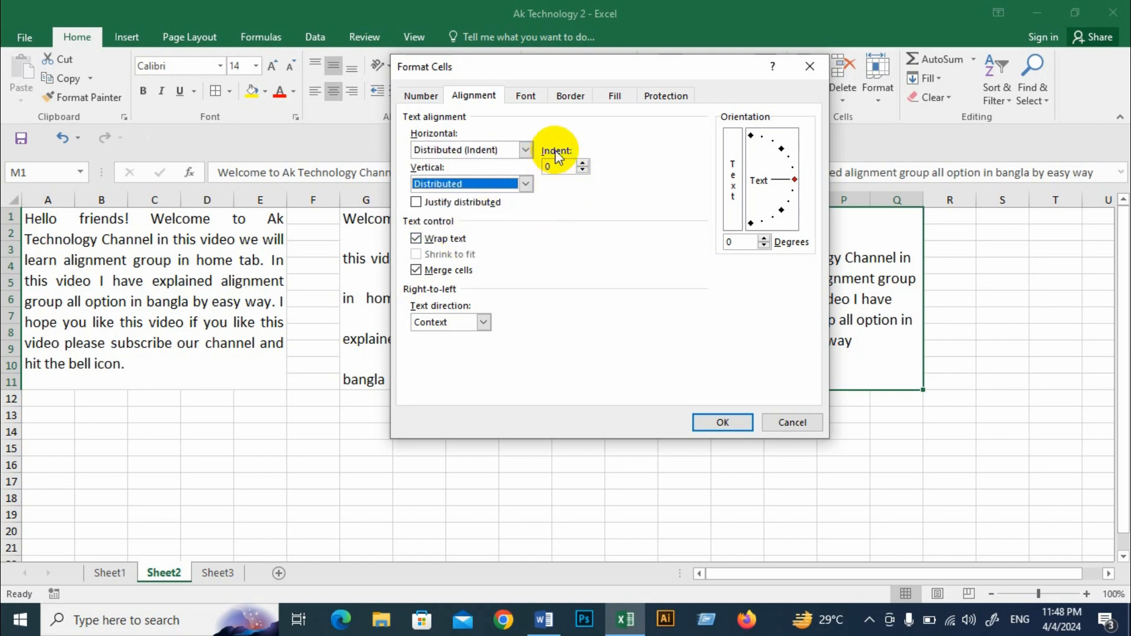
Step: Set the indent of the third merged text block to 6 and apply the alignment settings
left_click_drag(604, 68, 446, 89)
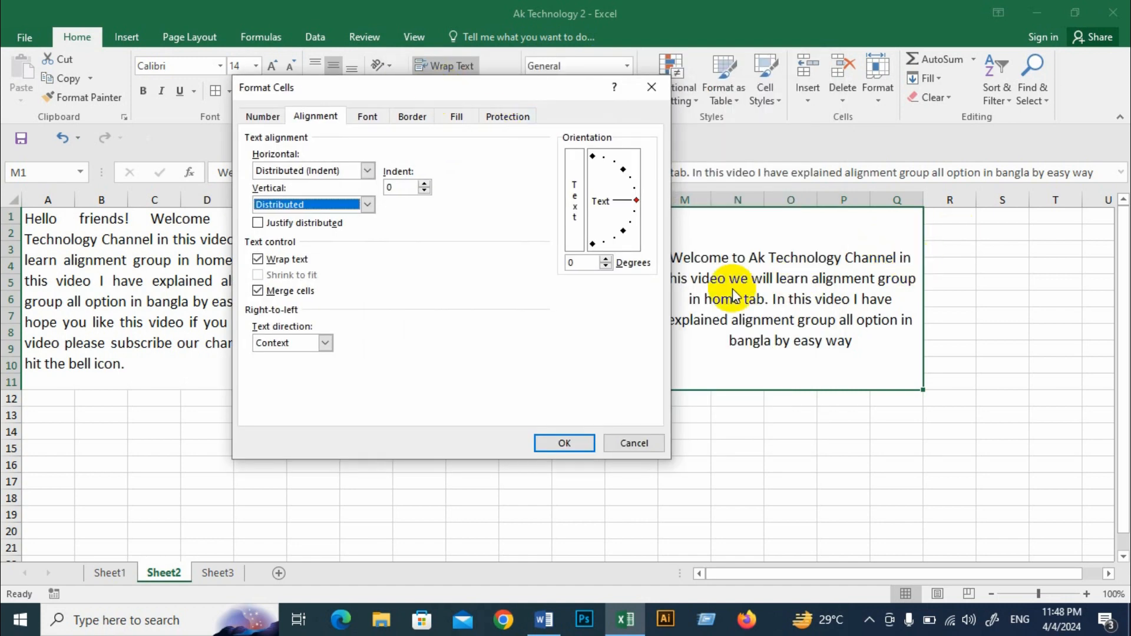
left_click_drag(399, 88, 311, 82)
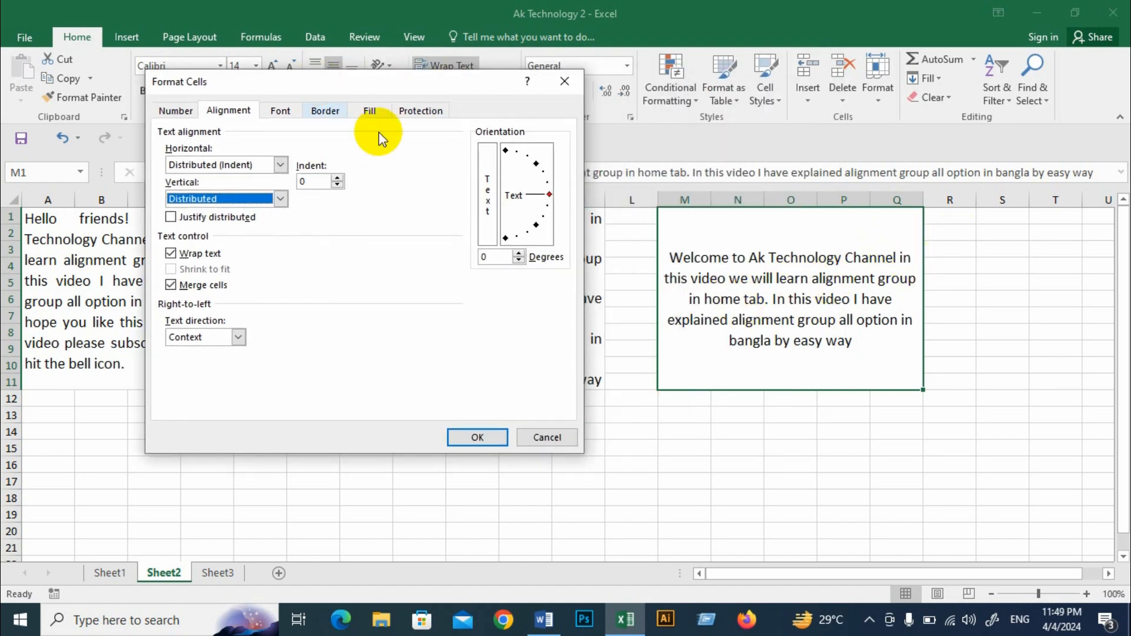
double_click(338, 178)
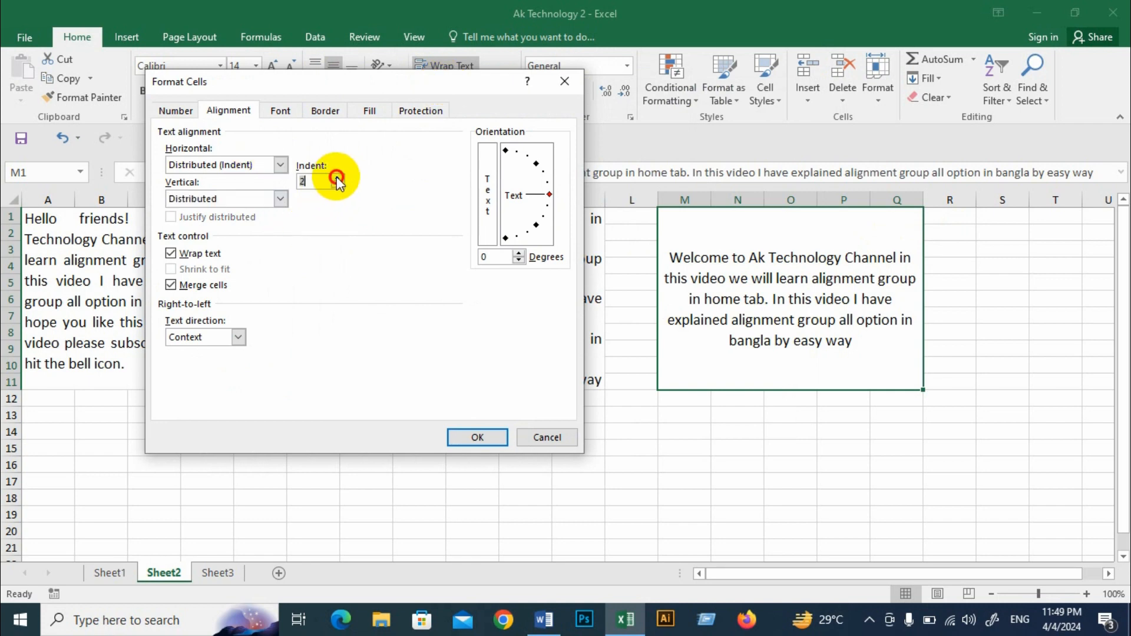
left_click(477, 437)
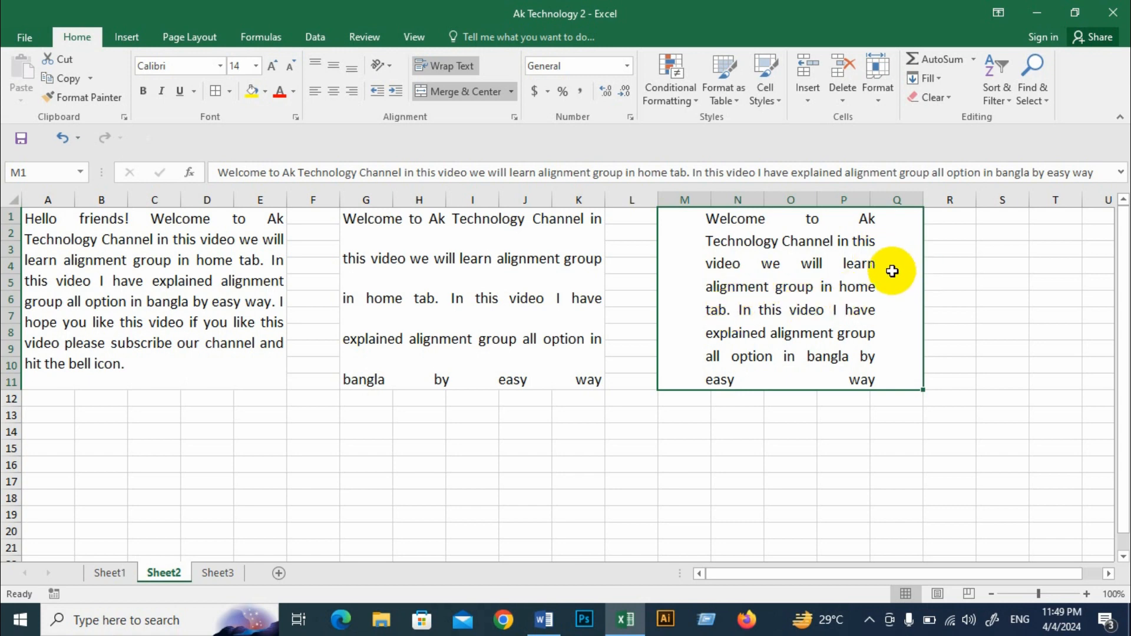
Step: Set the third merged text block to Left (Indent) horizontal alignment with an indent of 4 and Justify vertical alignment
left_click(514, 116)
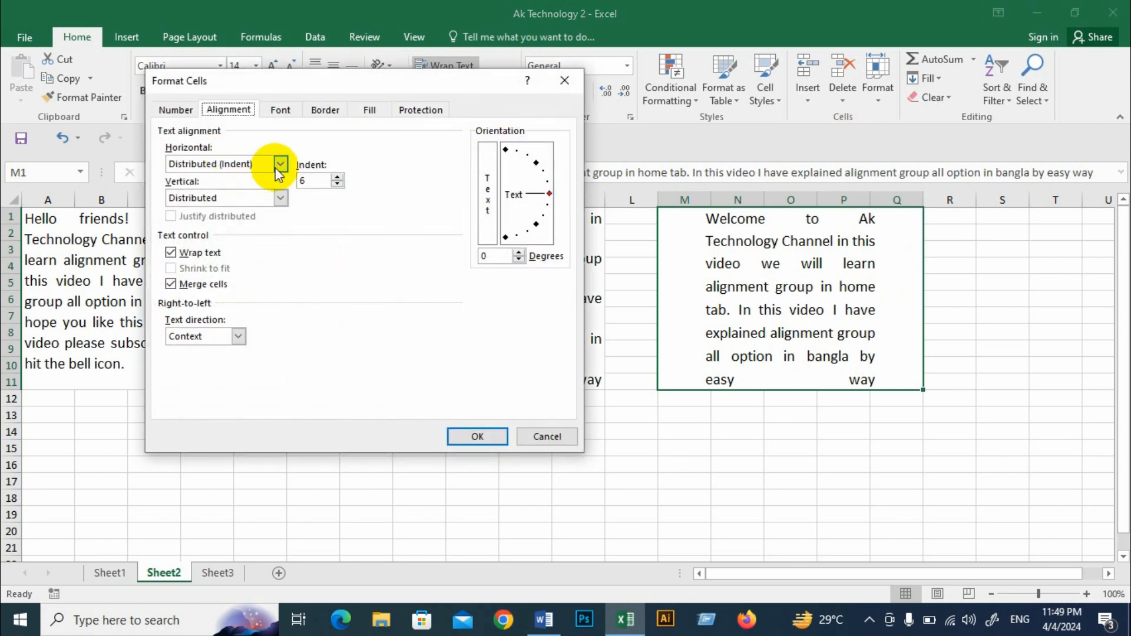
left_click(279, 164)
left_click(215, 233)
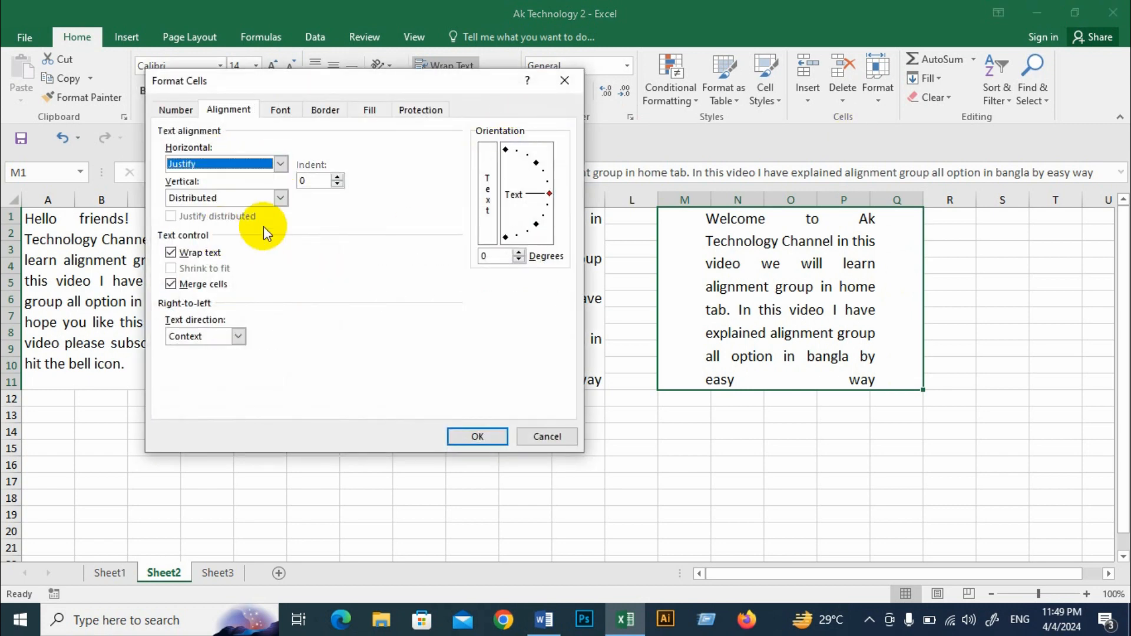
left_click(280, 198)
left_click(215, 244)
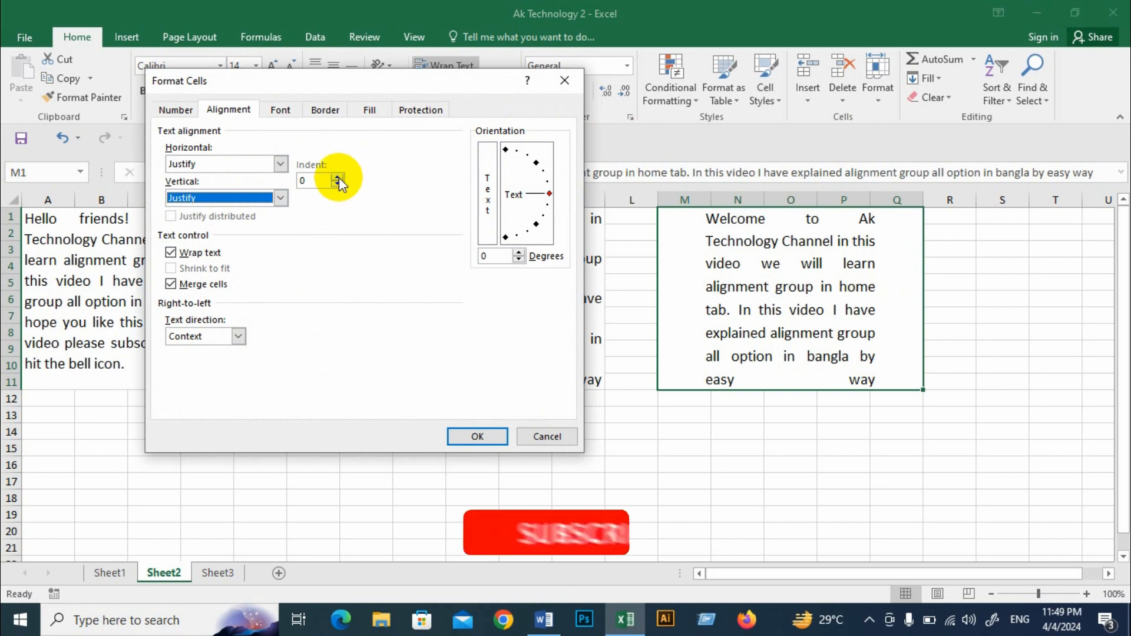
left_click(338, 177)
left_click(339, 178)
left_click(339, 177)
left_click(338, 177)
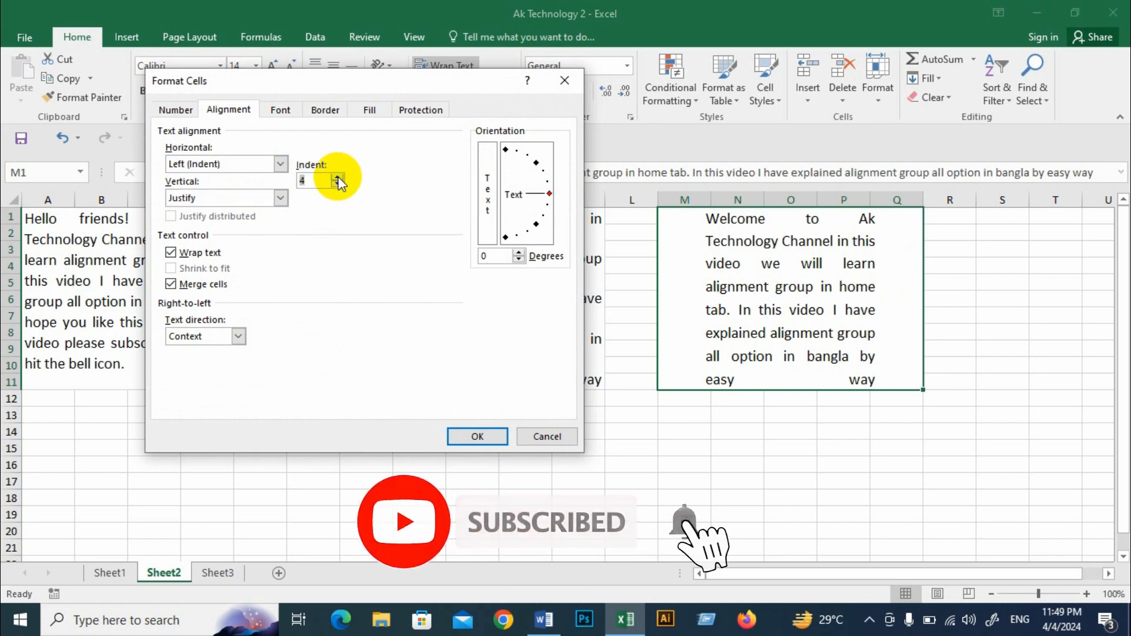
left_click(478, 436)
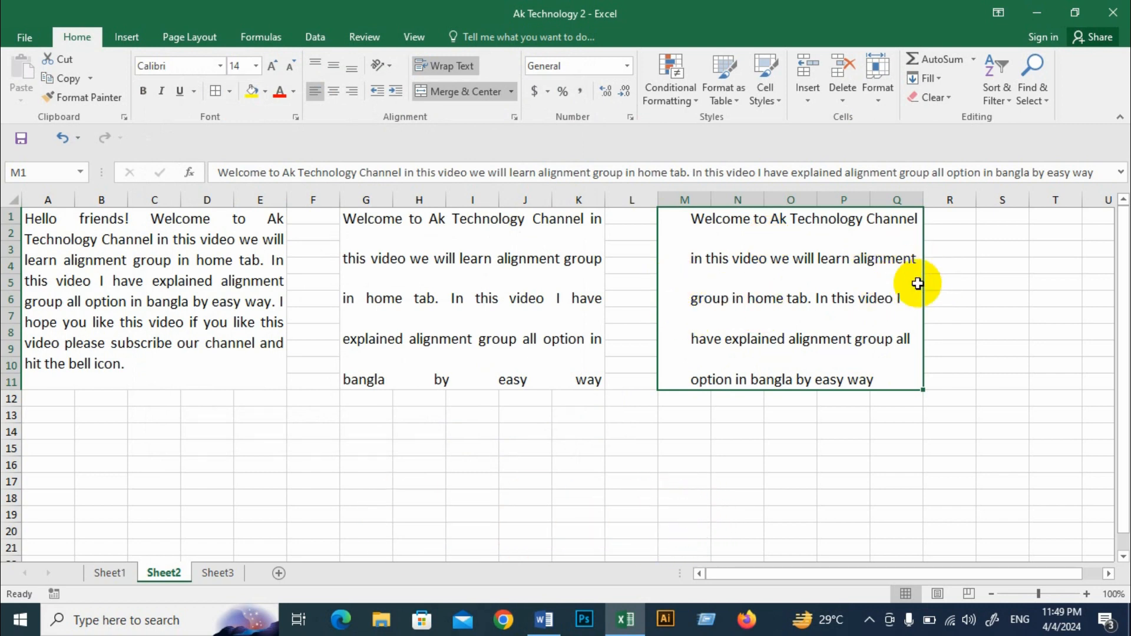
Step: Set the third merged text block back to Distributed vertical and Distributed (Indent) horizontal alignment, keeping its indent of 4
left_click(514, 117)
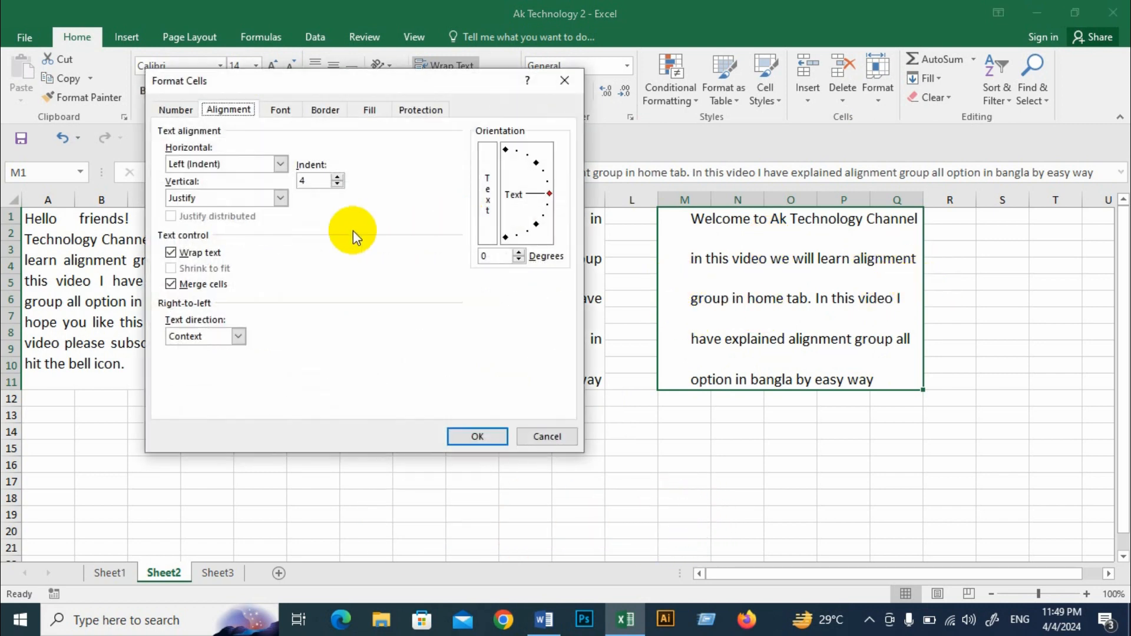
left_click(279, 196)
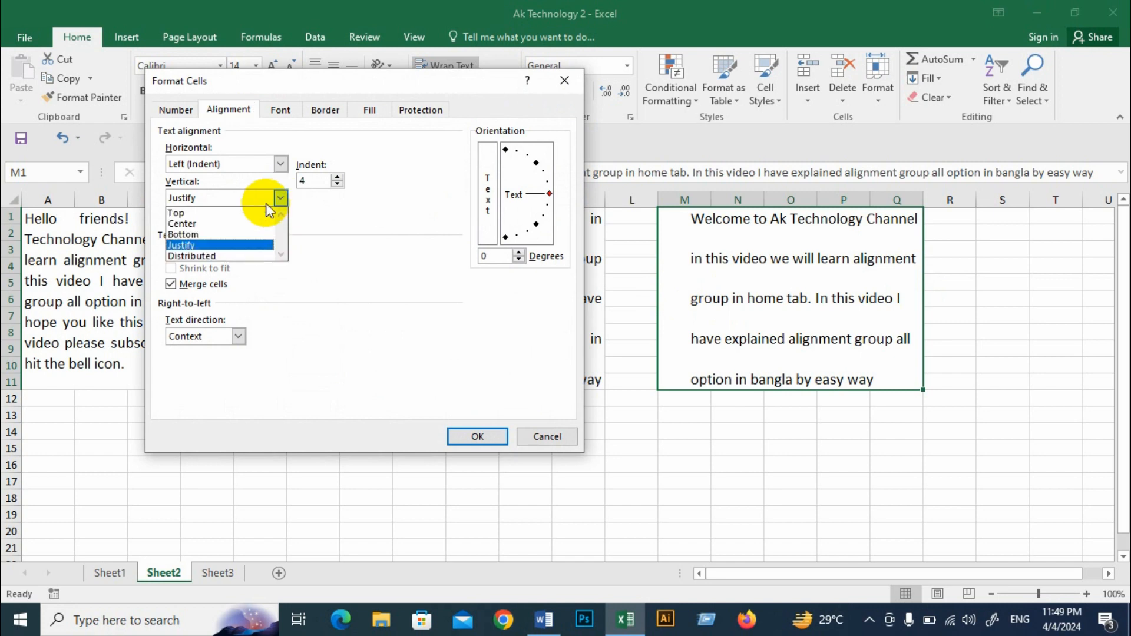
left_click(207, 255)
left_click(280, 164)
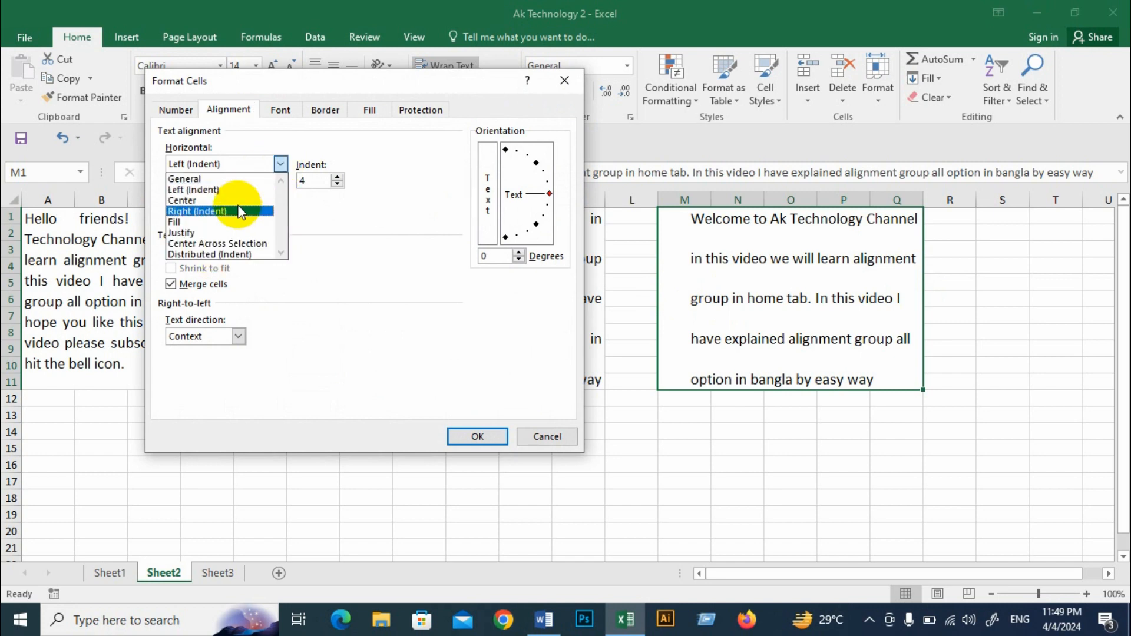
left_click(250, 252)
left_click(478, 436)
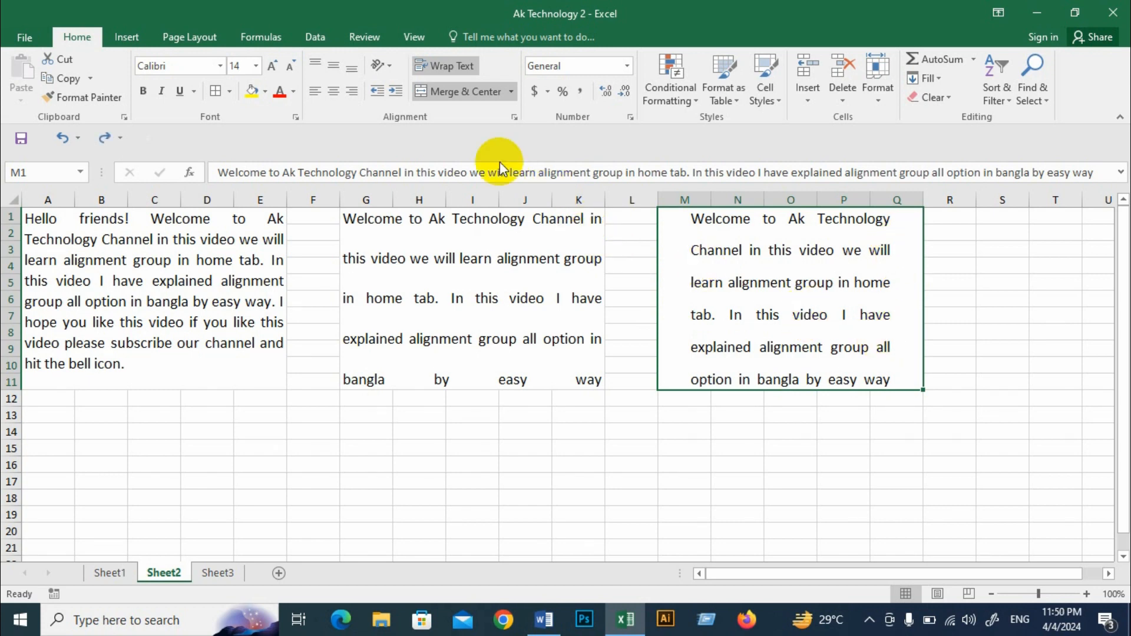
left_click(516, 118)
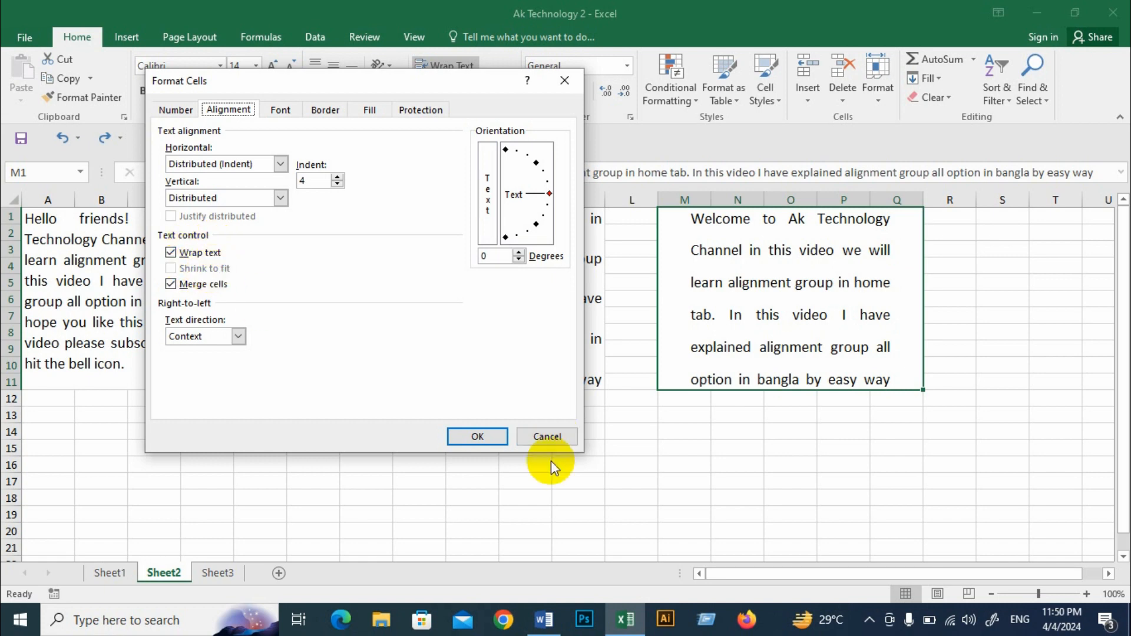
left_click(544, 437)
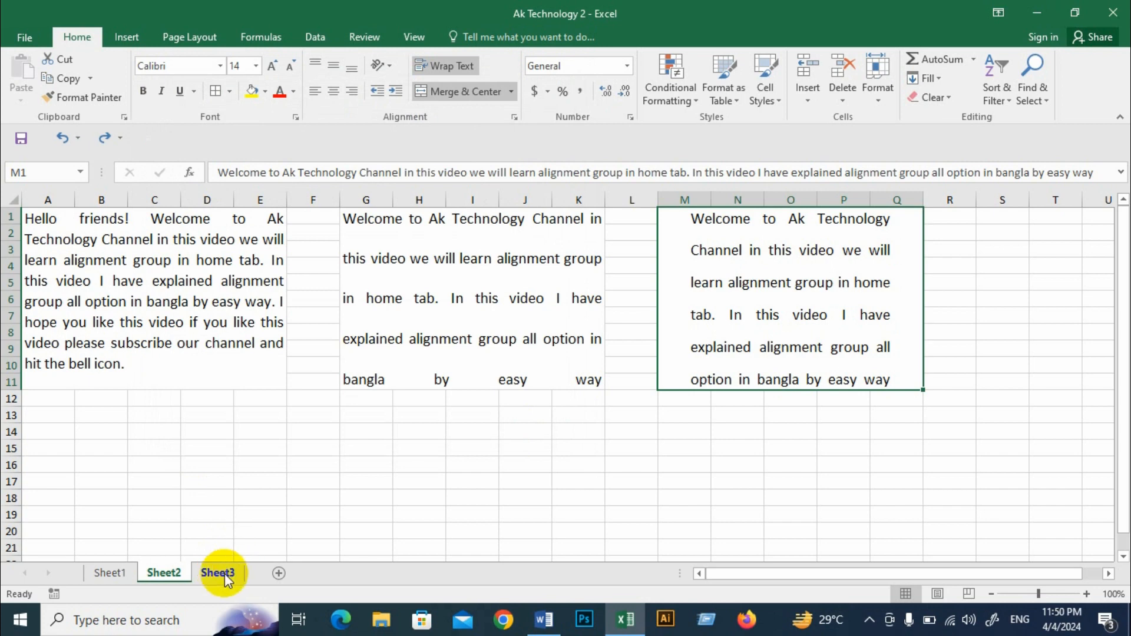
Step: Widen column G slightly on Sheet3, where the "Ak Technology" cell is
left_click(224, 575)
left_click(399, 393)
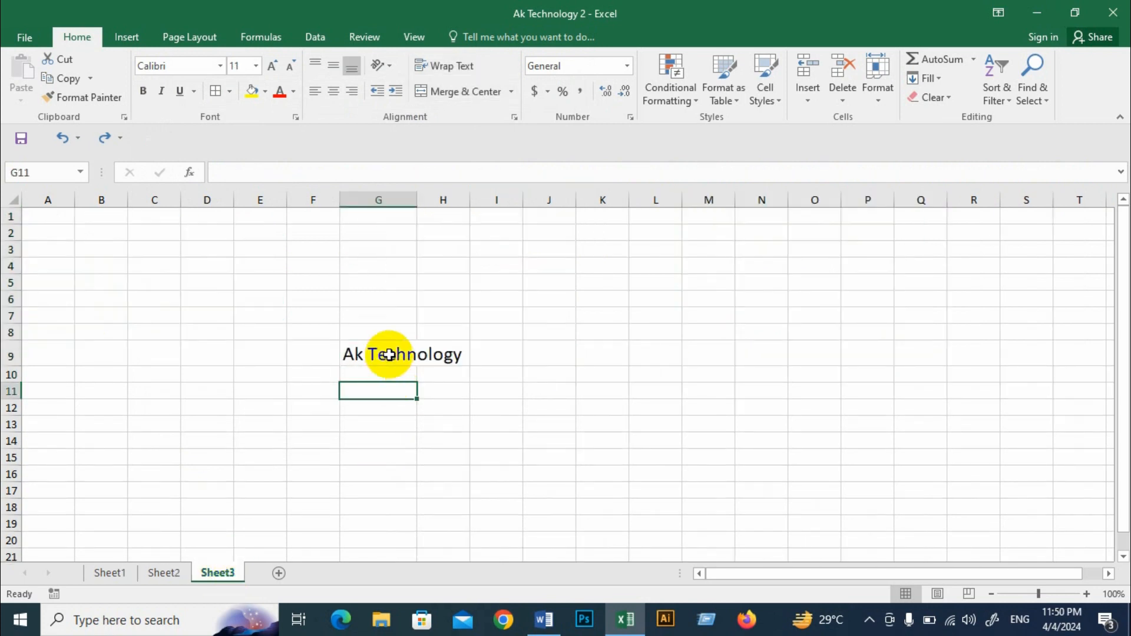
left_click(389, 355)
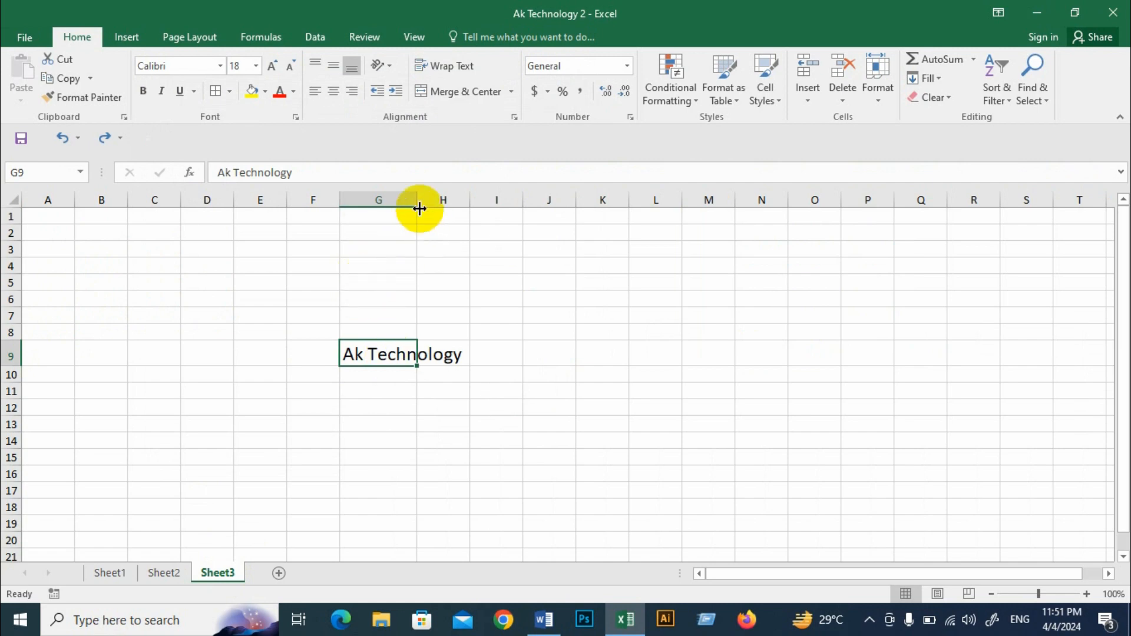
left_click_drag(420, 200, 433, 202)
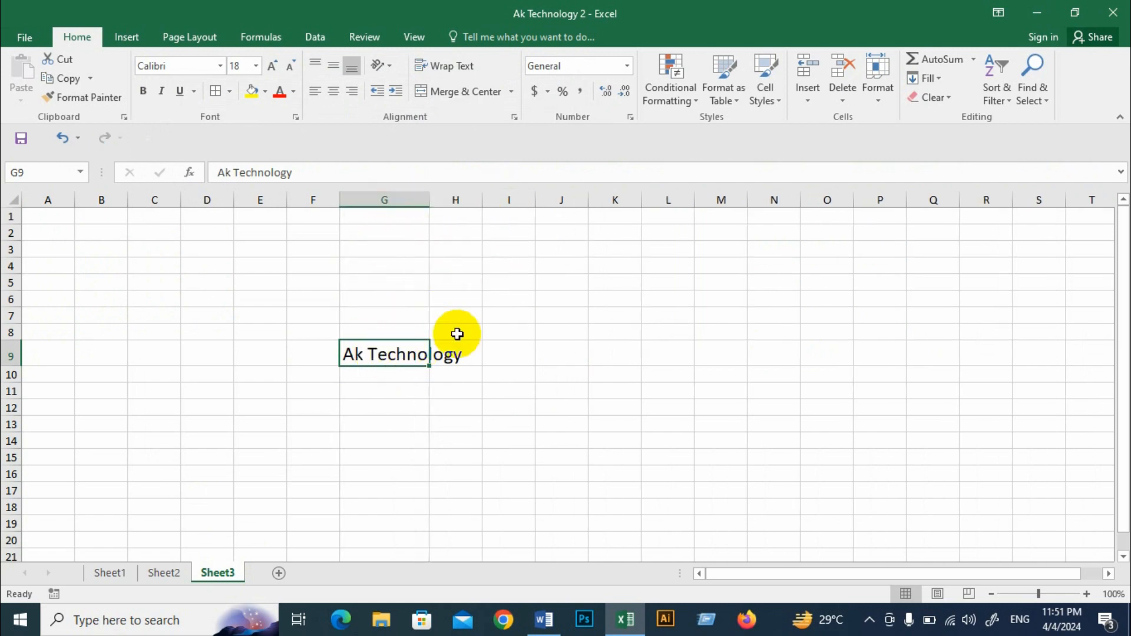
Step: Try wrapping the text in cell G9 and widening column G to fit it, and undo both attempts
left_click(468, 352)
left_click(401, 356)
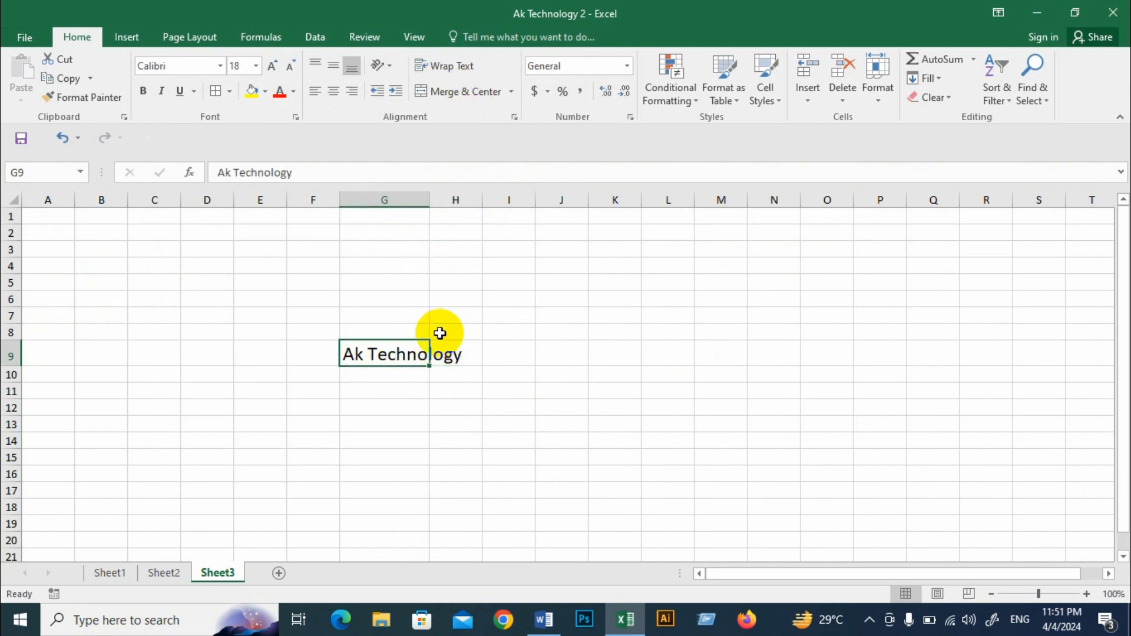
left_click(449, 67)
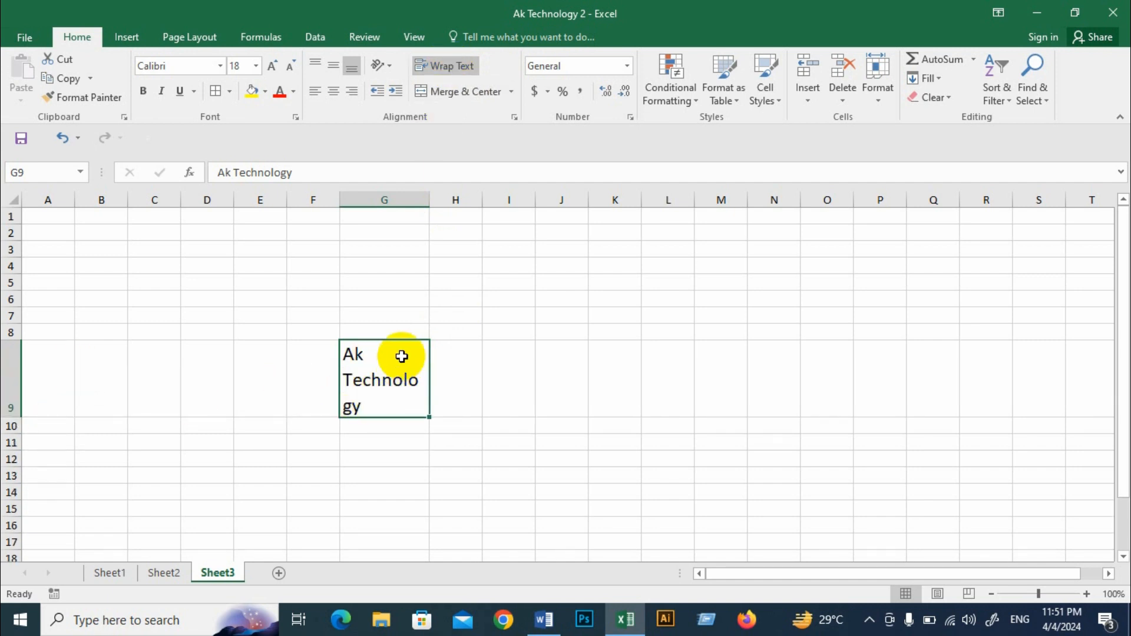
left_click(446, 66)
left_click_drag(431, 195, 470, 206)
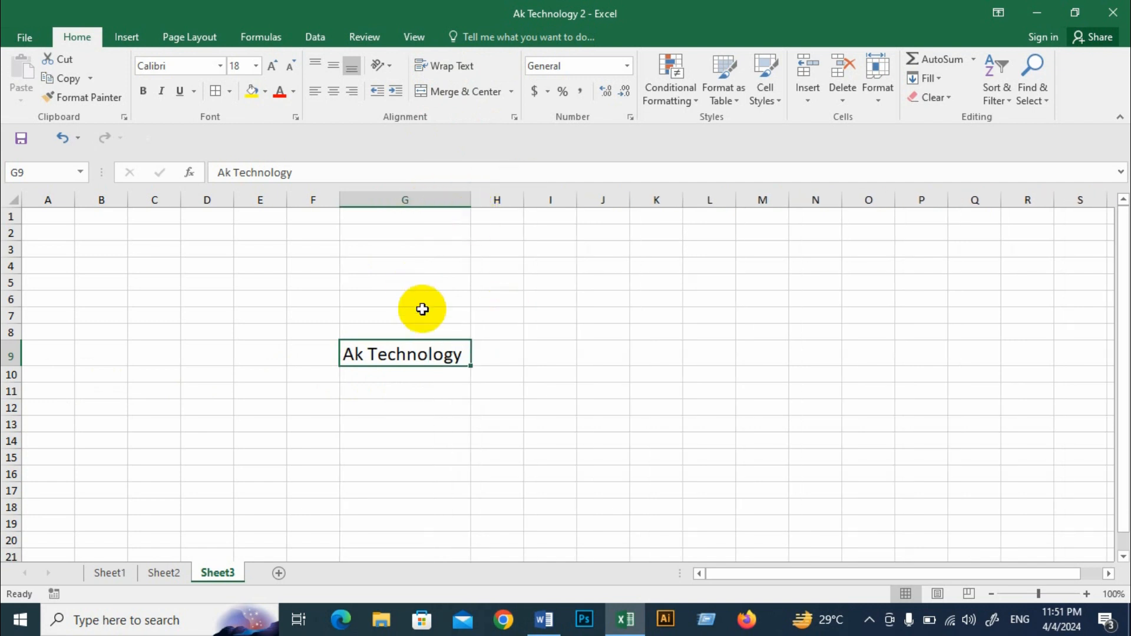
key("ctrl+z")
key("ctrl+z")
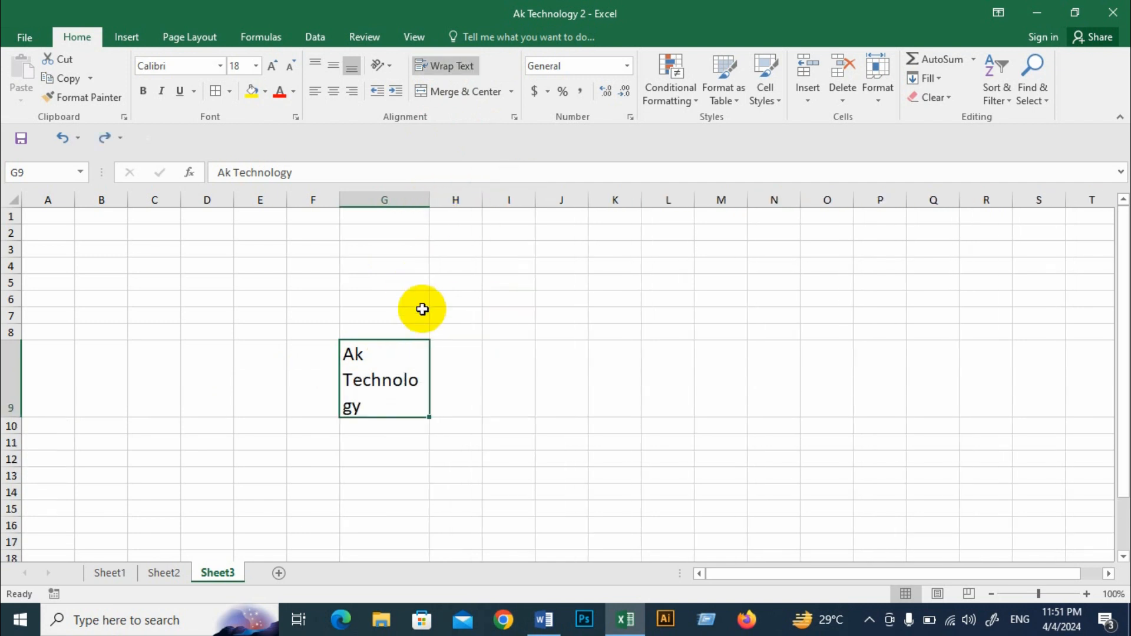
key("ctrl+z")
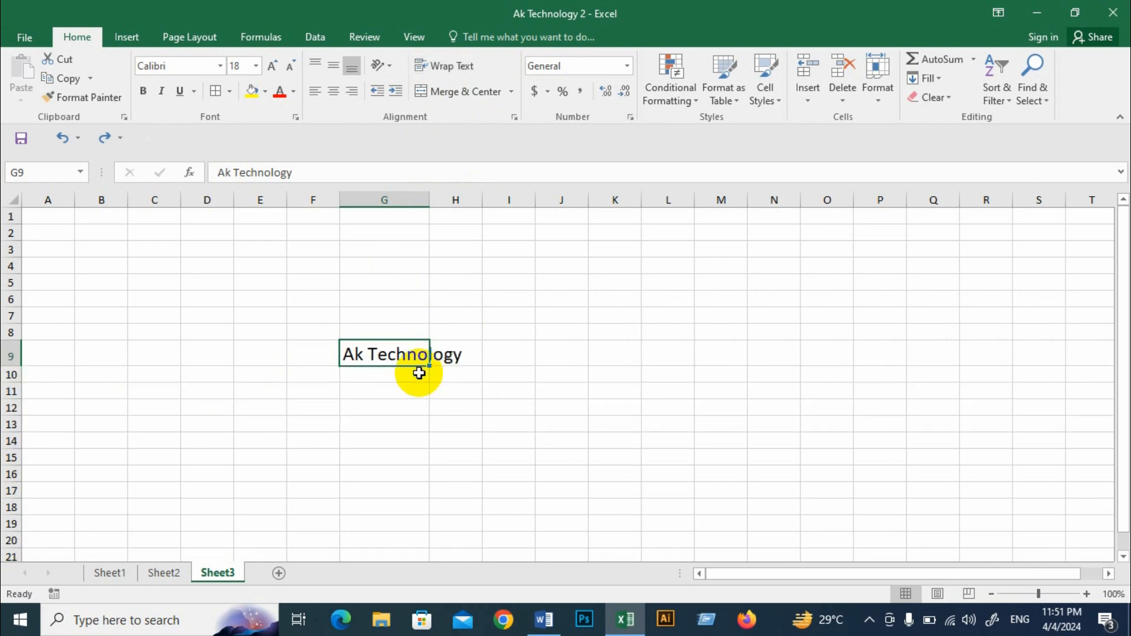
Step: Apply Shrink to fit to the "Ak Technology" cell G9 and widen column G slightly
left_click(416, 392)
left_click(386, 356)
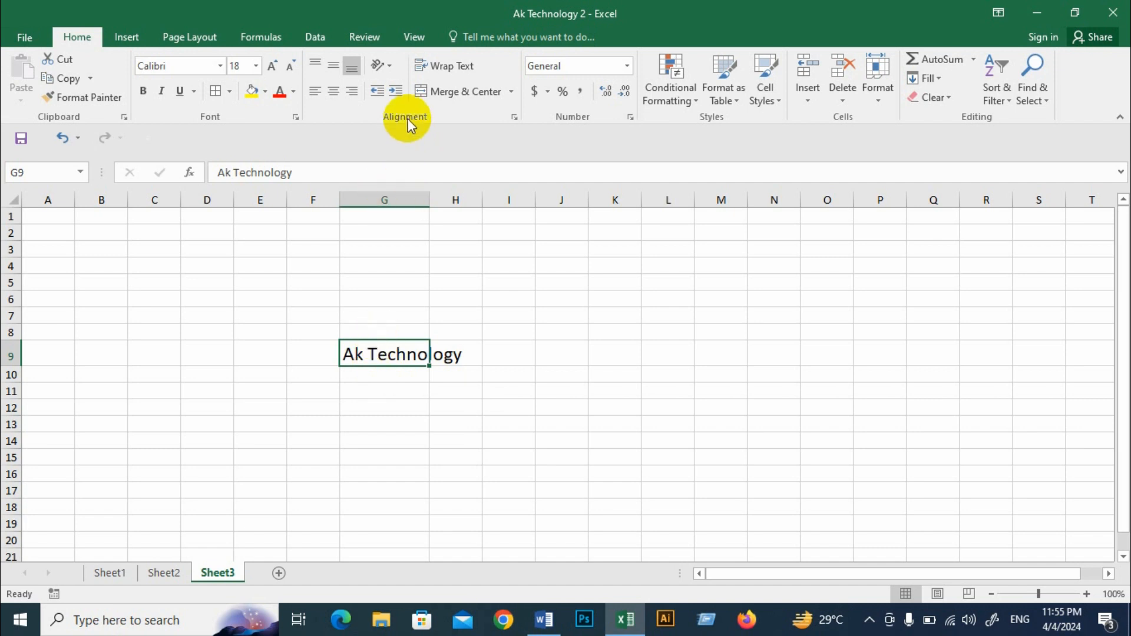
left_click(514, 117)
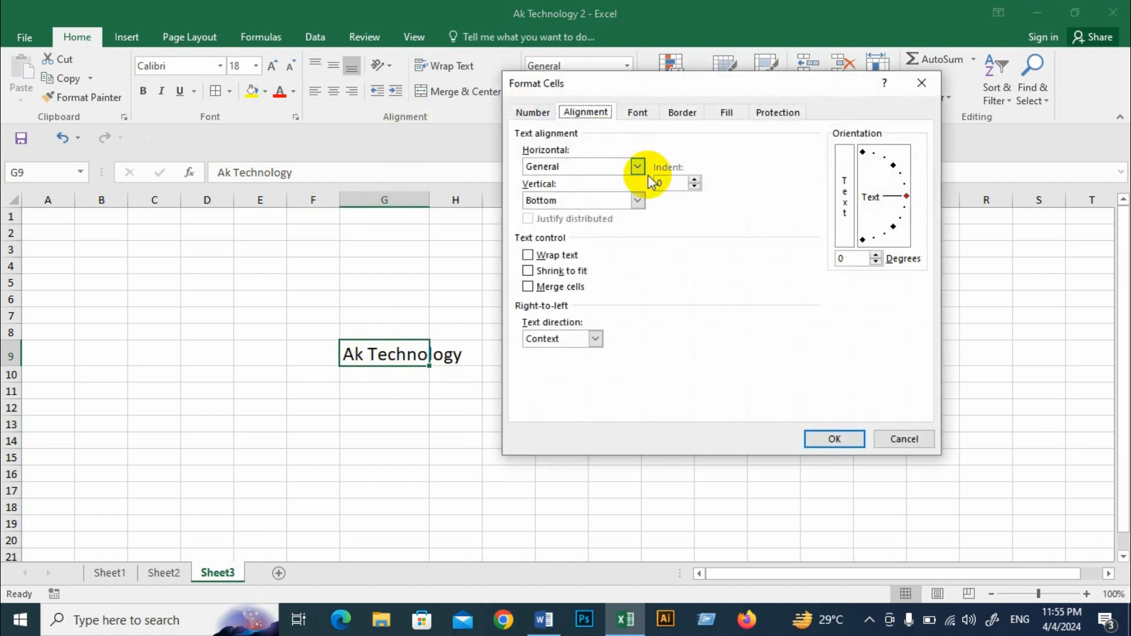
left_click(548, 272)
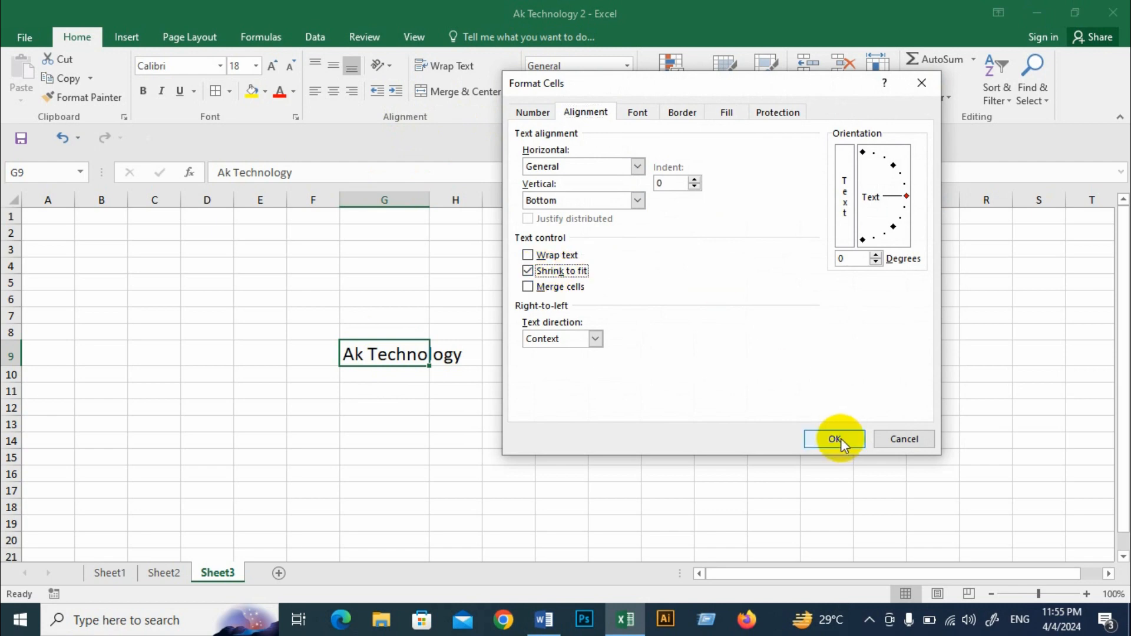
left_click(840, 438)
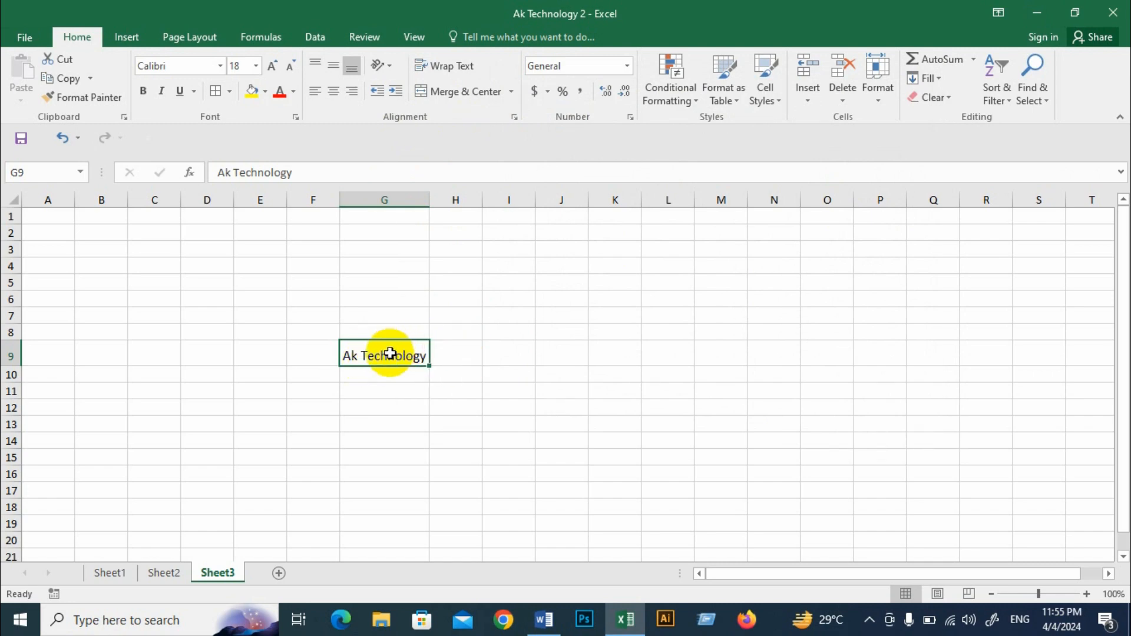
left_click_drag(429, 201, 447, 204)
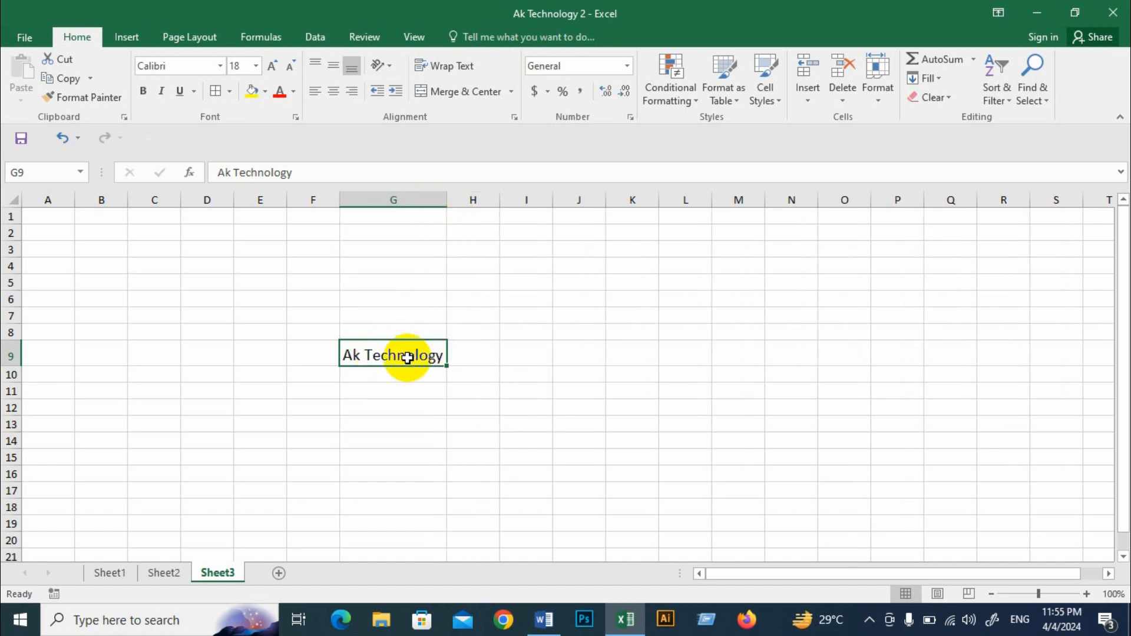
Step: Apply Shrink to fit to the merged "Hi Friends welcome" text block on Sheet1
left_click(110, 574)
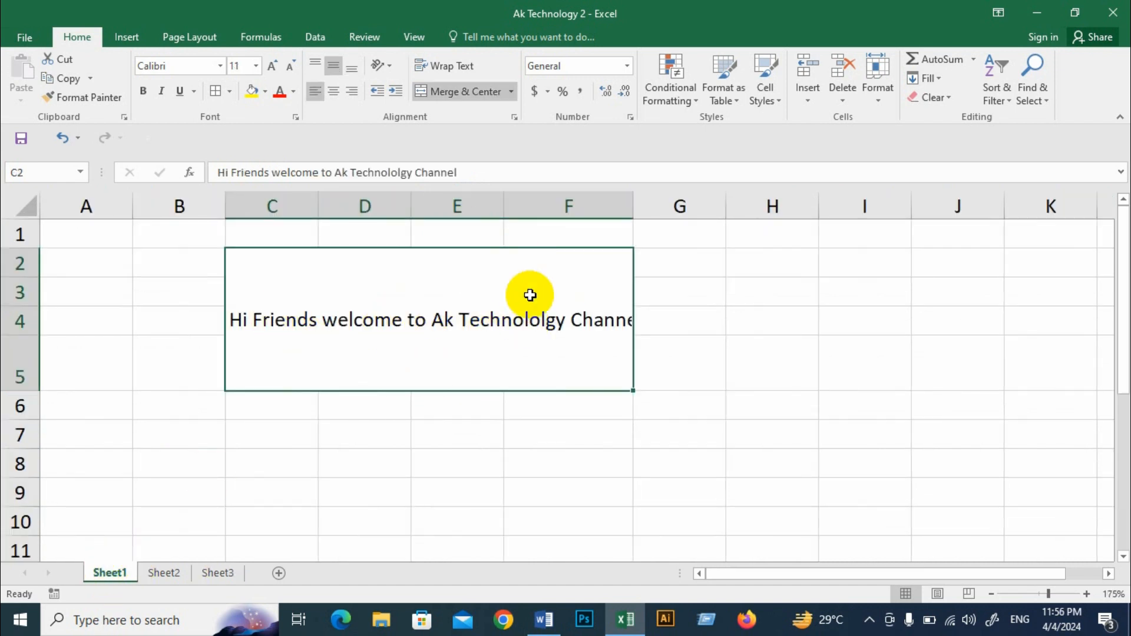
left_click(514, 116)
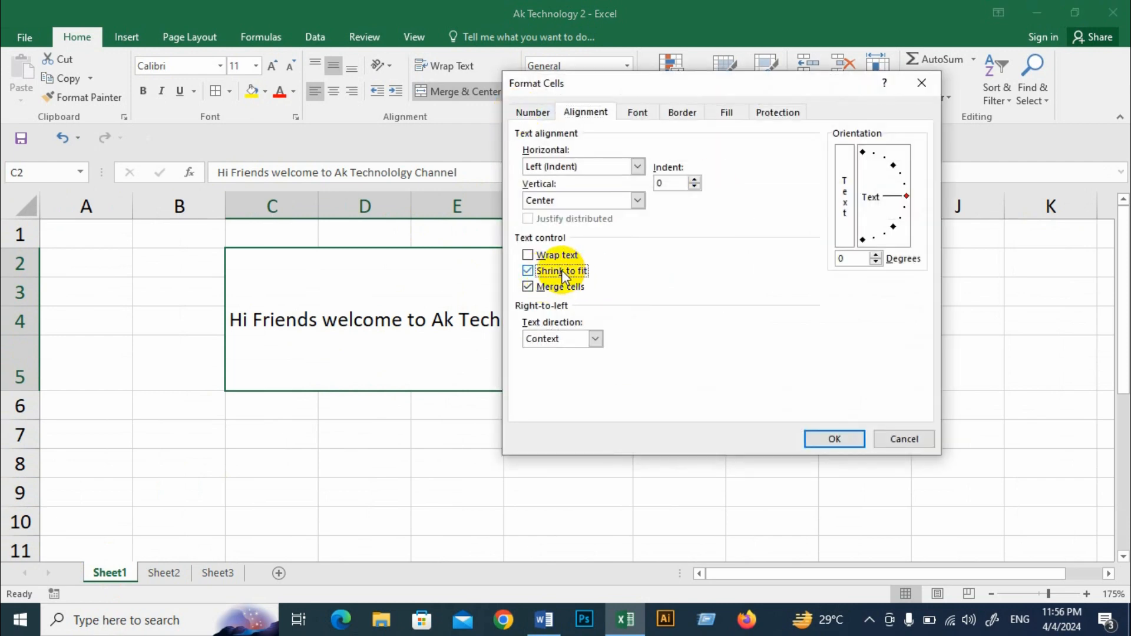
left_click(834, 439)
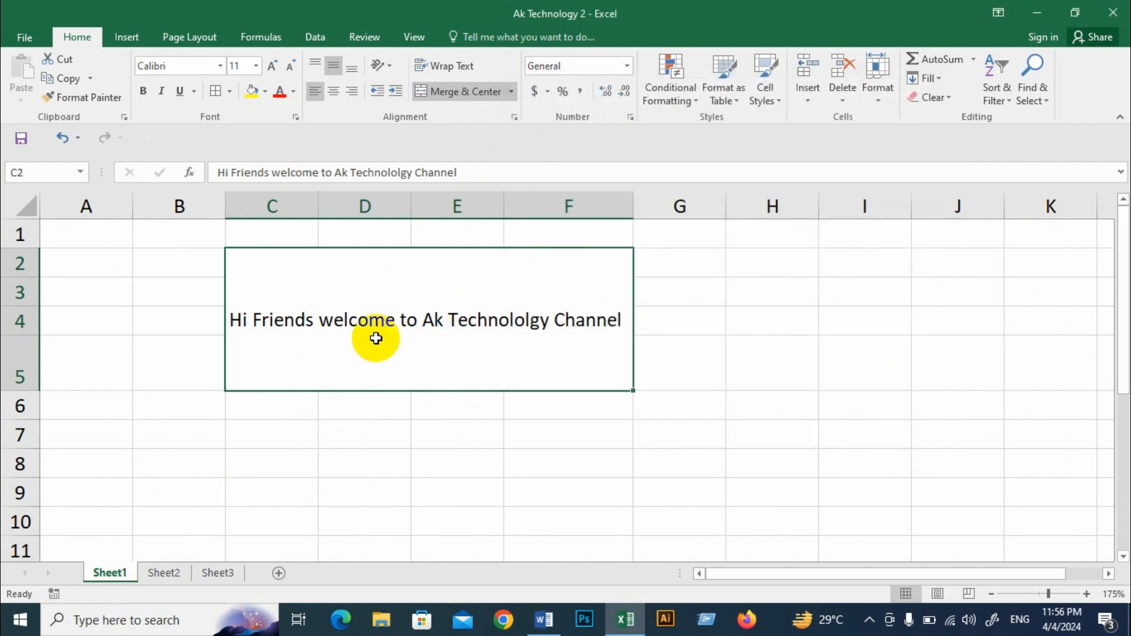